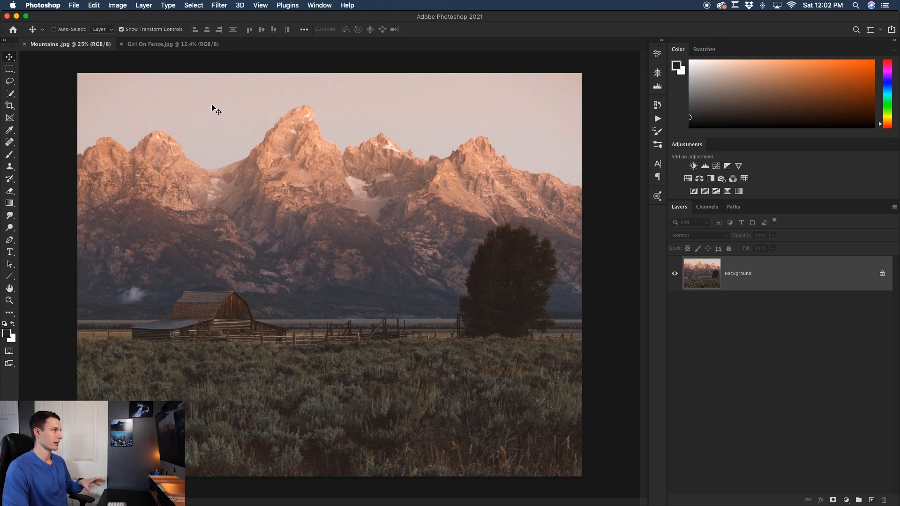
Step: Switch to the Girl On Fence.jpg document and activate the Pen tool in Path mode
left_click(190, 44)
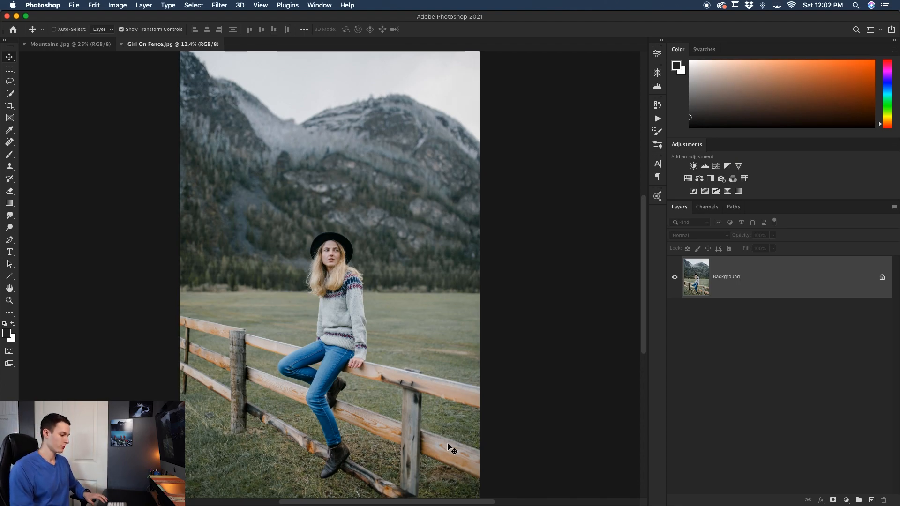
key("super+plus")
key("super+plus")
key("super+plus")
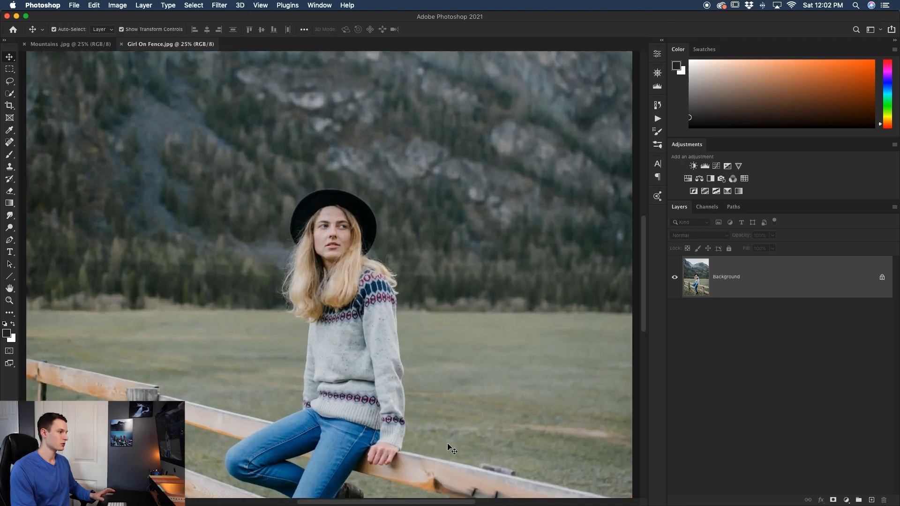
scroll(300, 373, "down", 4)
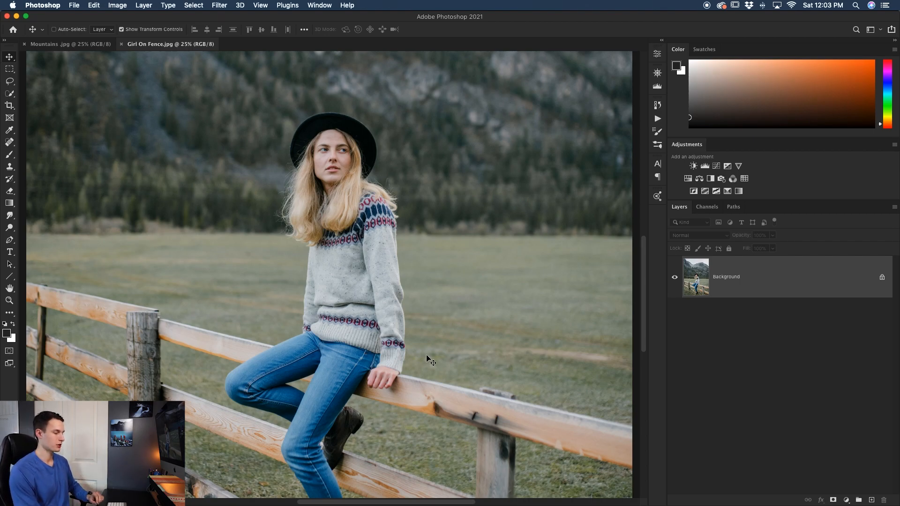
left_click(11, 242)
left_click(72, 31)
left_click(72, 29)
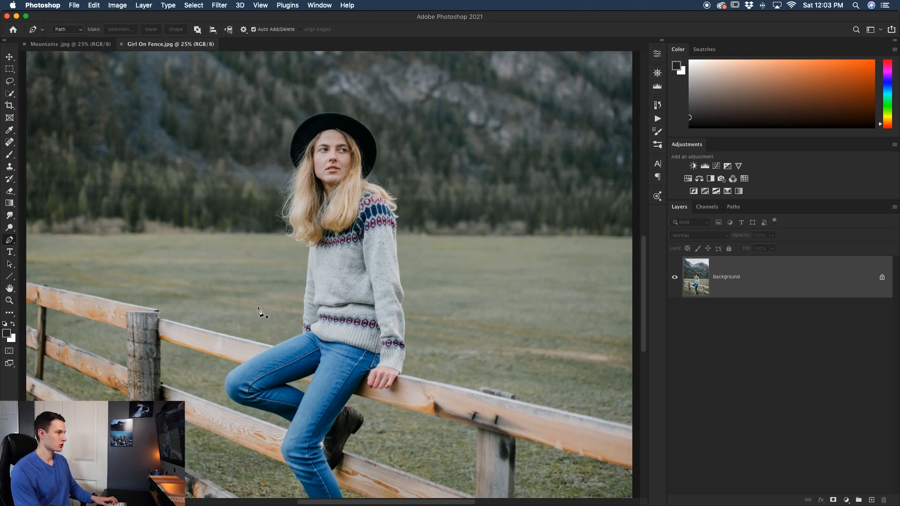
Step: Try tracing the upper edge of the woman's thigh with a straight path segment from the fence rail to the sweater cuff
key("super+plus")
key("super+plus")
key("super+plus")
scroll(142, 288, "down", 5)
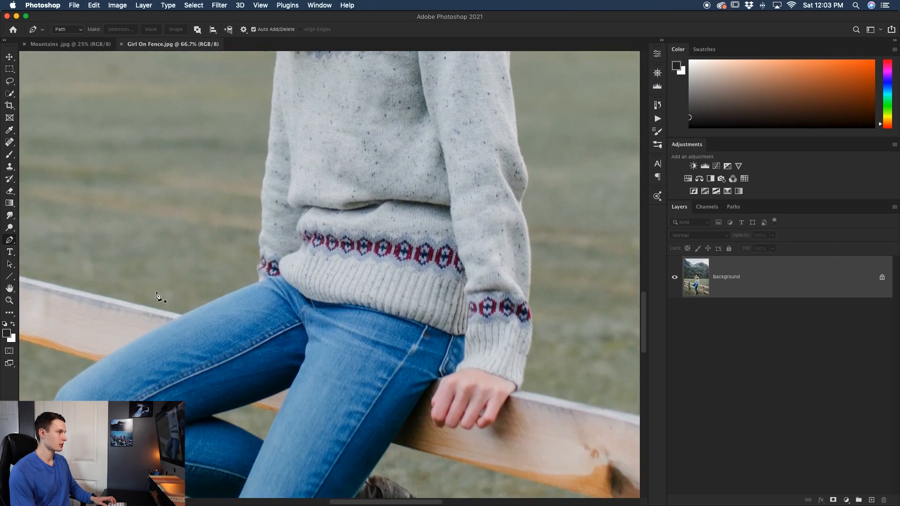
scroll(158, 293, "left", 5)
scroll(323, 328, "down", 1)
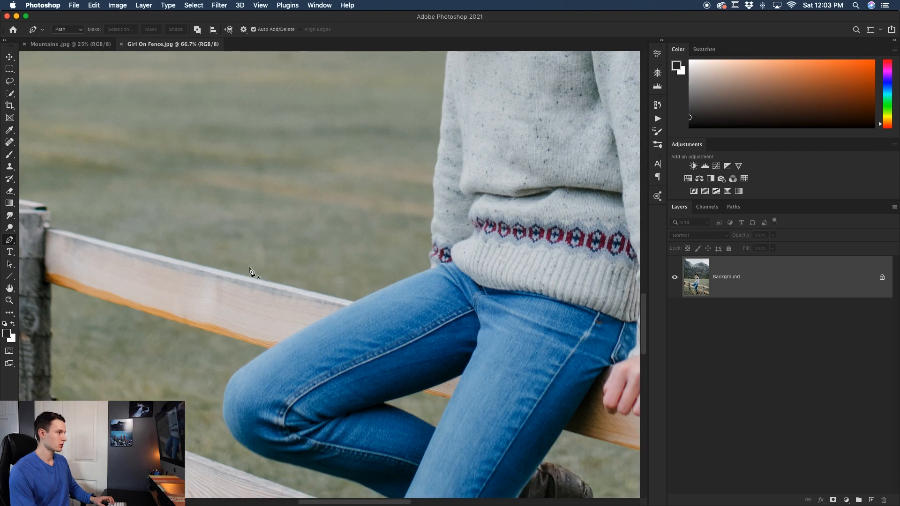
scroll(171, 284, "left", 3)
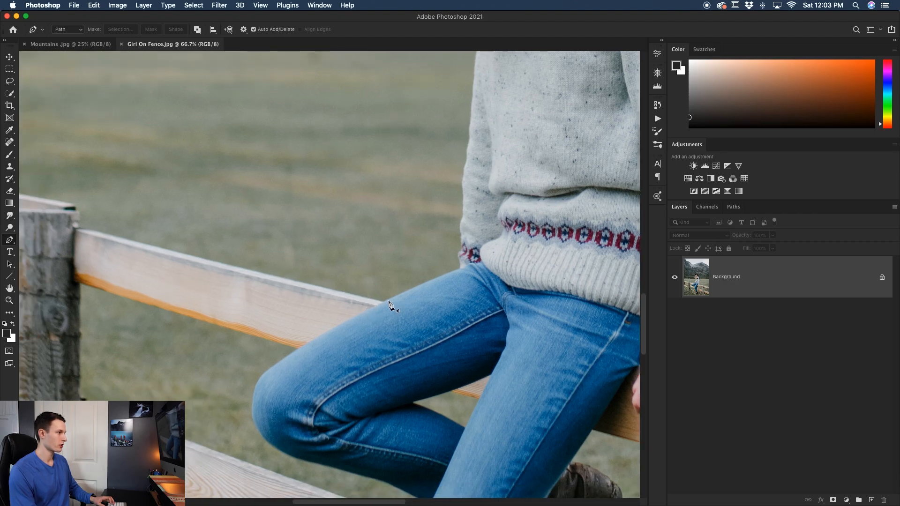
left_click(385, 301)
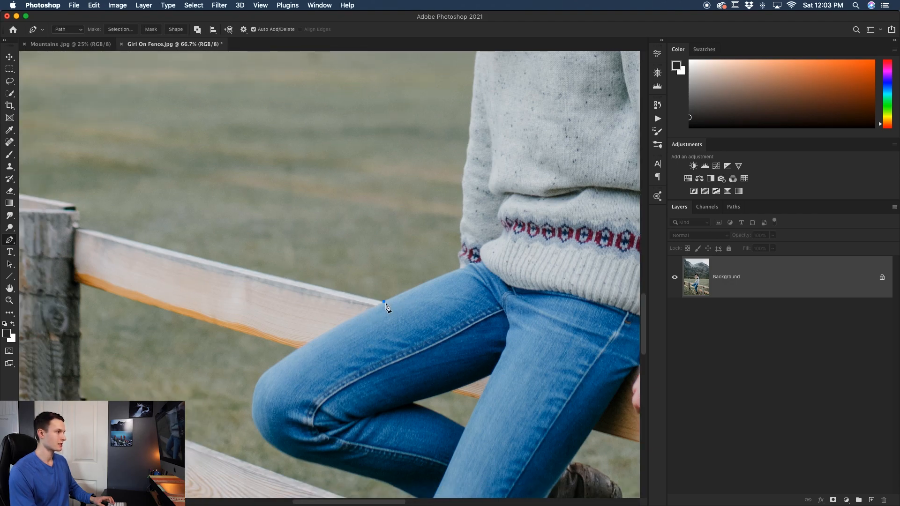
key("super+plus")
key("super+plus")
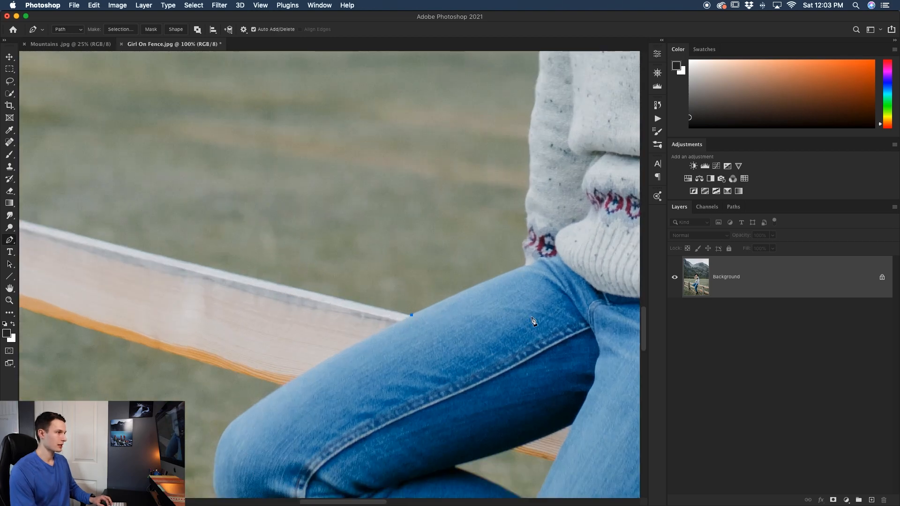
left_click(524, 266)
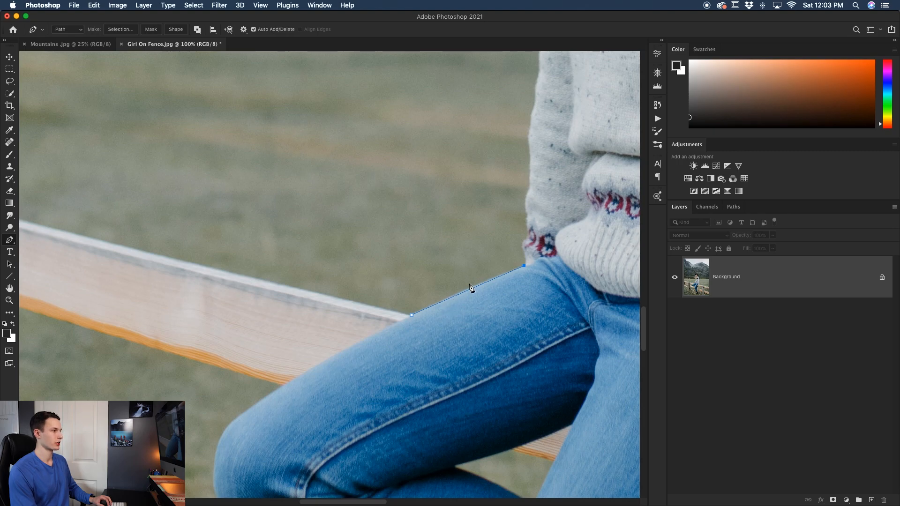
left_click(432, 307)
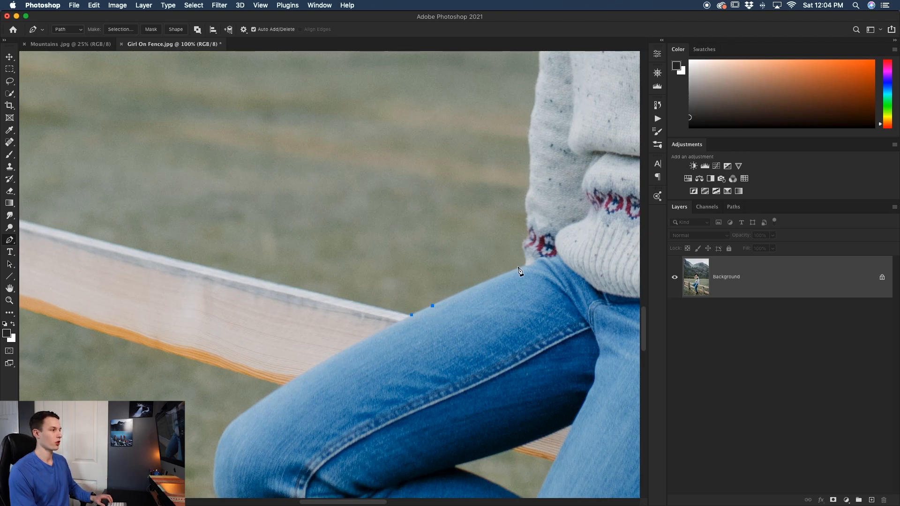
key("super+z")
key("super+z")
Step: Start a path where the fence rail meets the jeans, curve it along the thigh to the cuff, and redirect the end handle up the sleeve
left_click(410, 316)
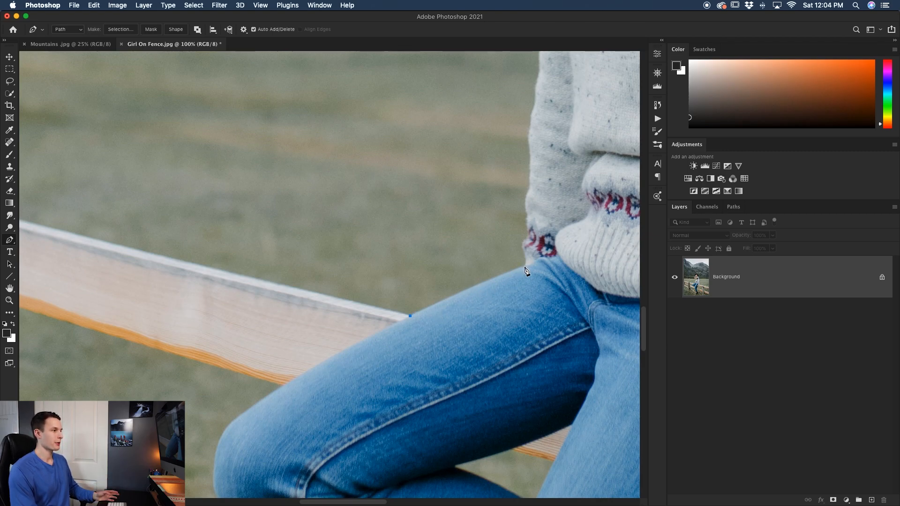
left_click_drag(523, 266, 533, 266)
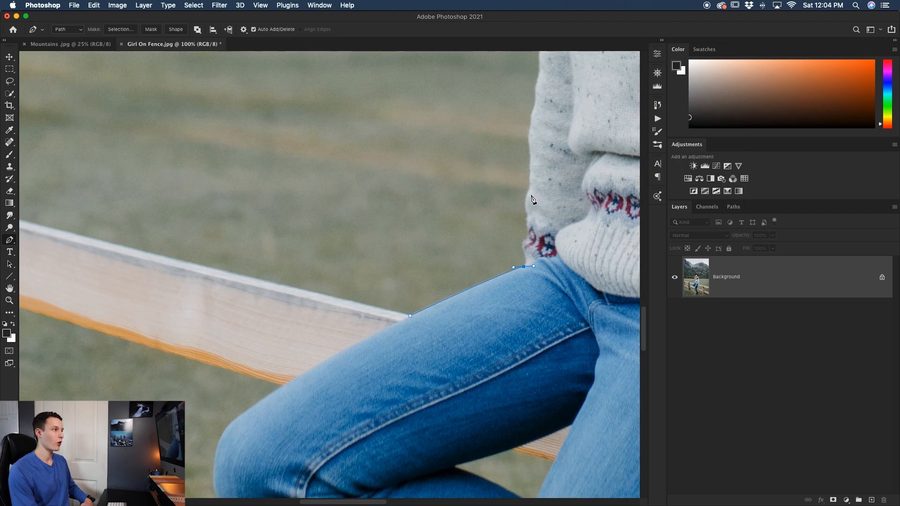
scroll(533, 201, "up", 2)
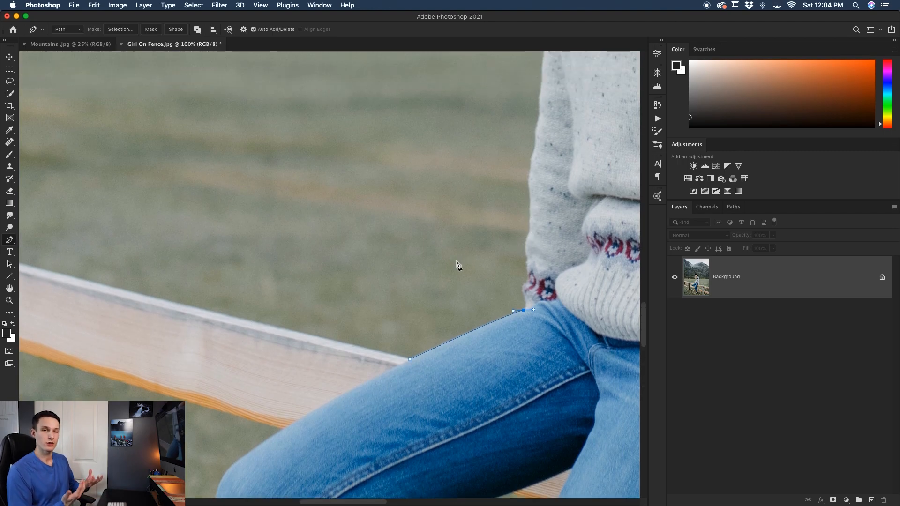
scroll(561, 334, "right", 3)
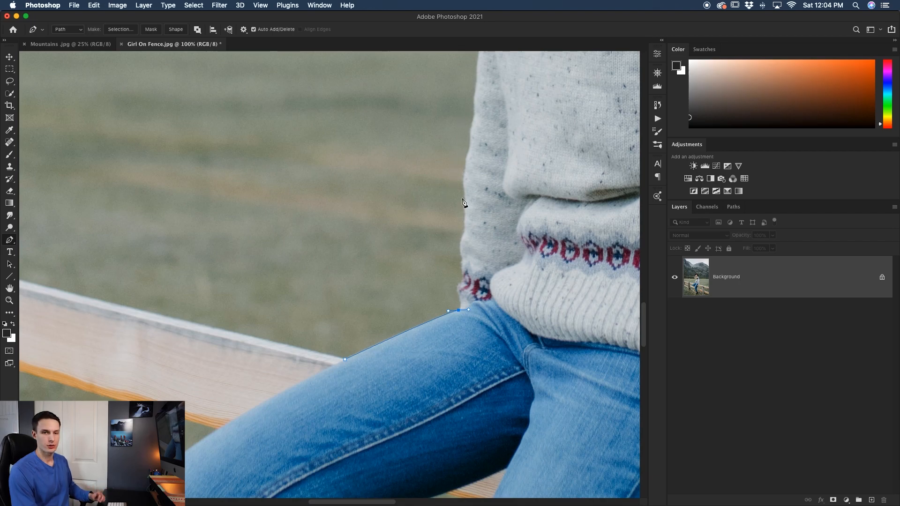
left_click_drag(469, 312, 461, 305)
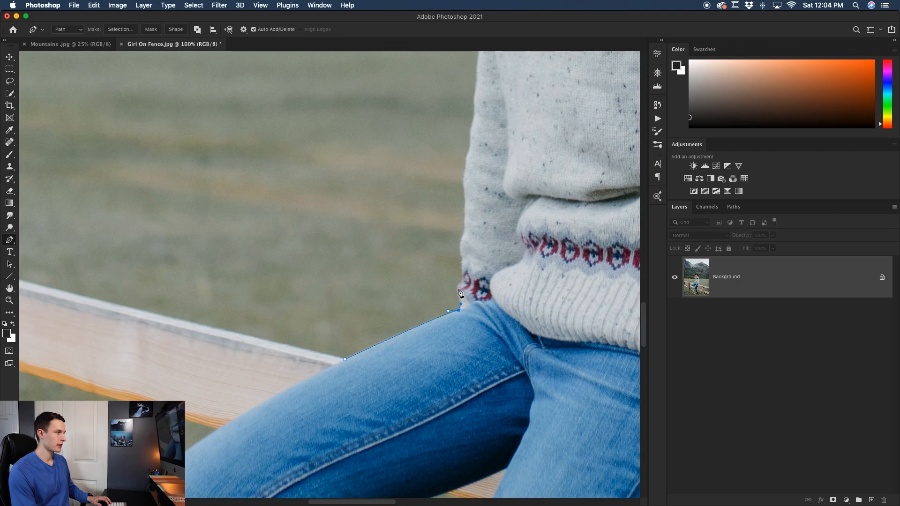
Step: Continue the path with curved anchor points from the cuff up the outer edge of the sweater sleeve
left_click(457, 288)
left_click_drag(461, 253, 460, 250)
left_click(464, 231)
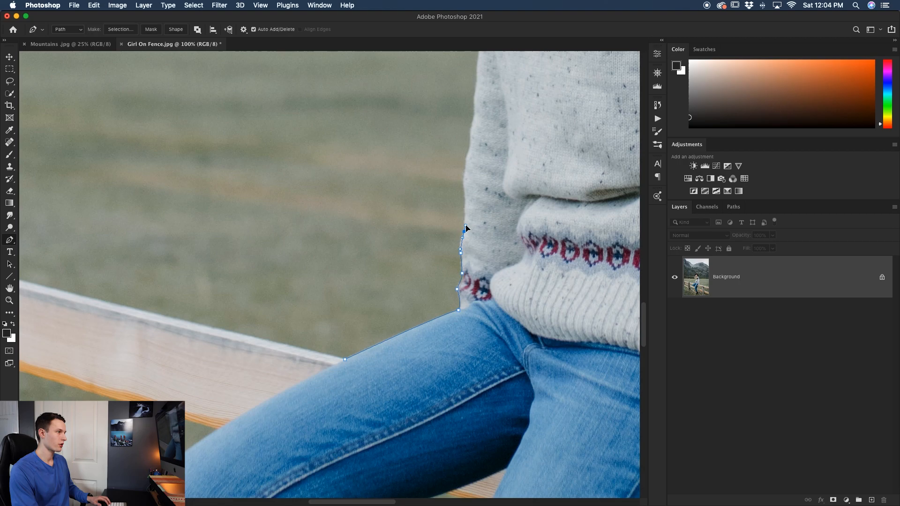
left_click(464, 189)
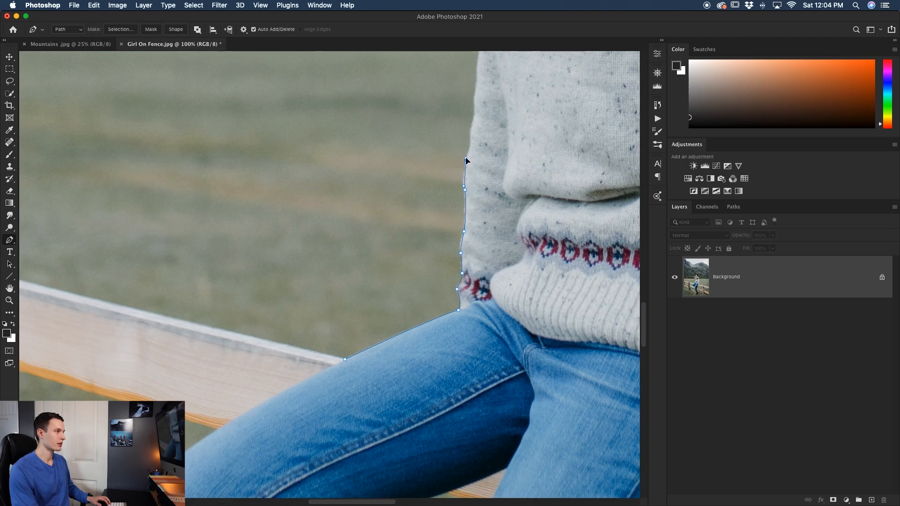
left_click_drag(468, 152, 471, 132)
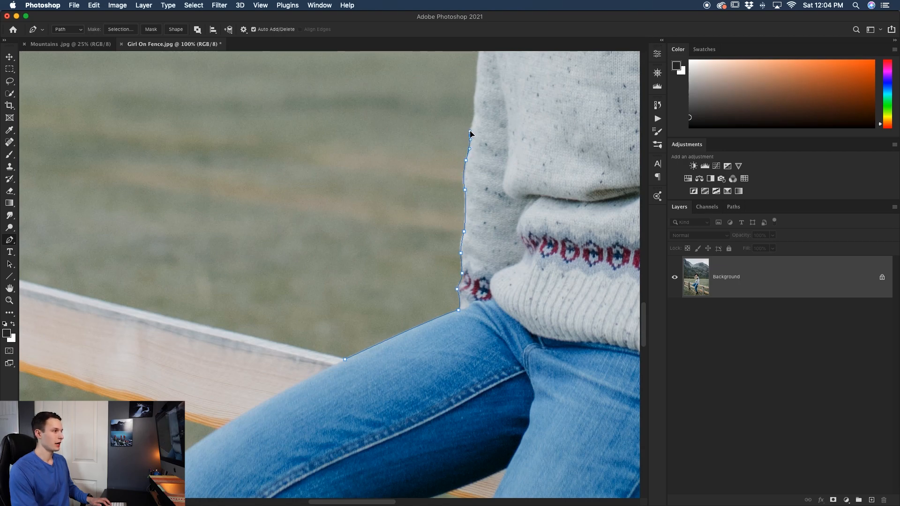
scroll(469, 168, "up", 4)
scroll(469, 169, "right", 1)
left_click_drag(451, 206, 452, 180)
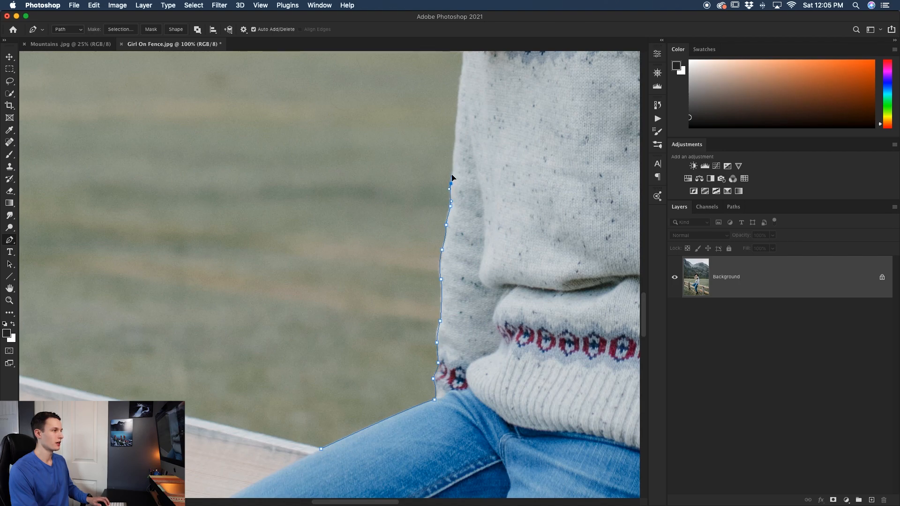
key("super+minus")
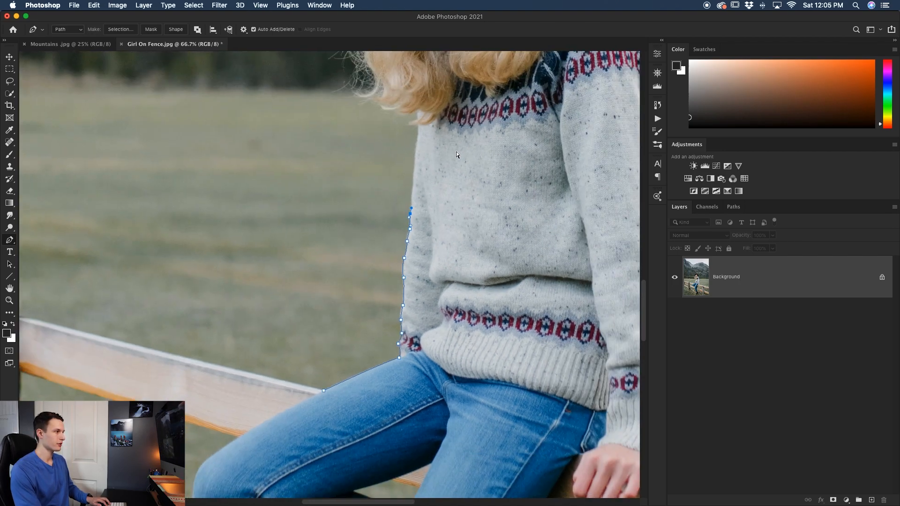
Step: Copy the Mountains photo into the Girl On Fence document as a new layer with the Move tool
key("super+0")
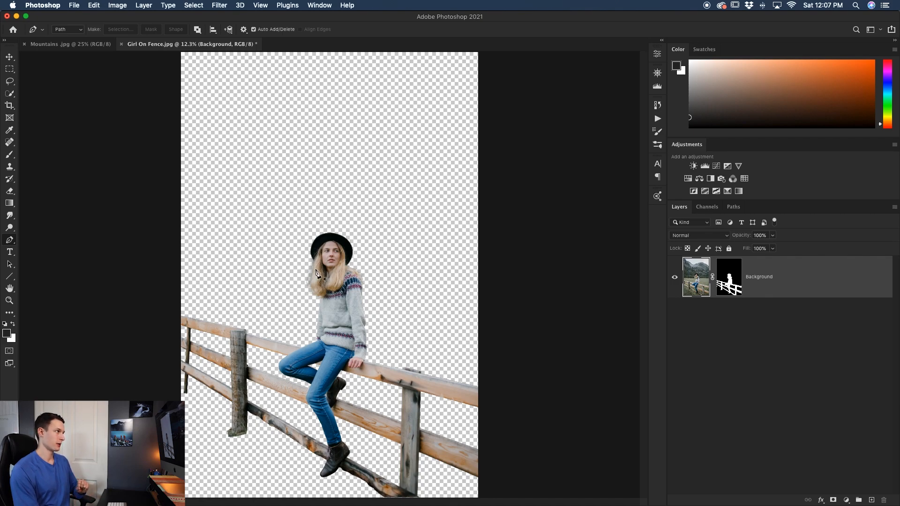
left_click(81, 45)
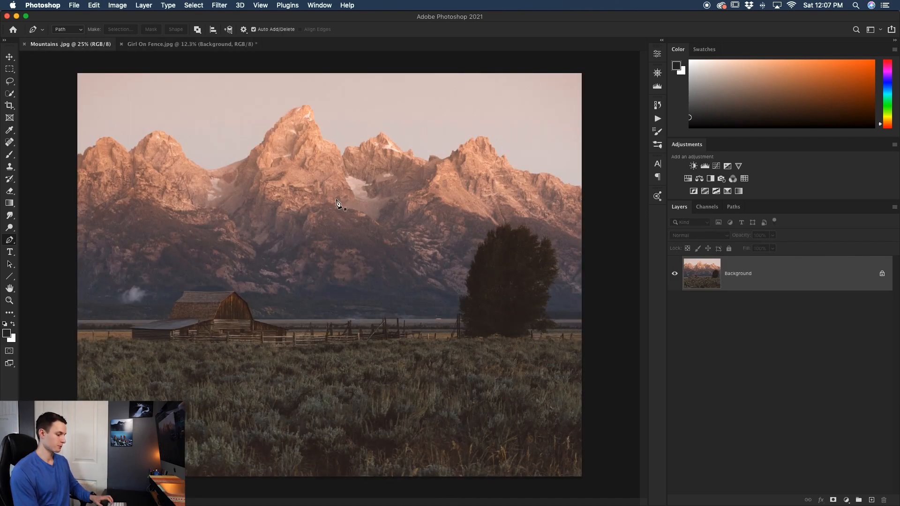
key("v")
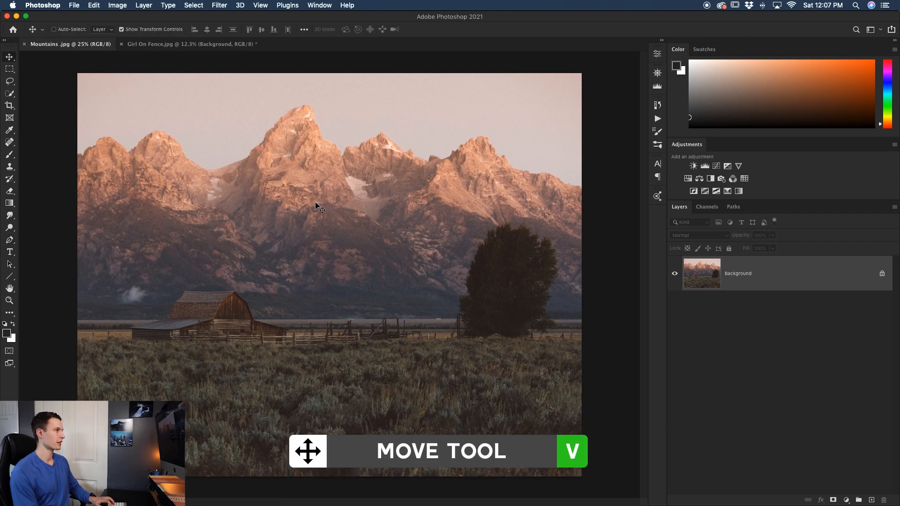
left_click(201, 45)
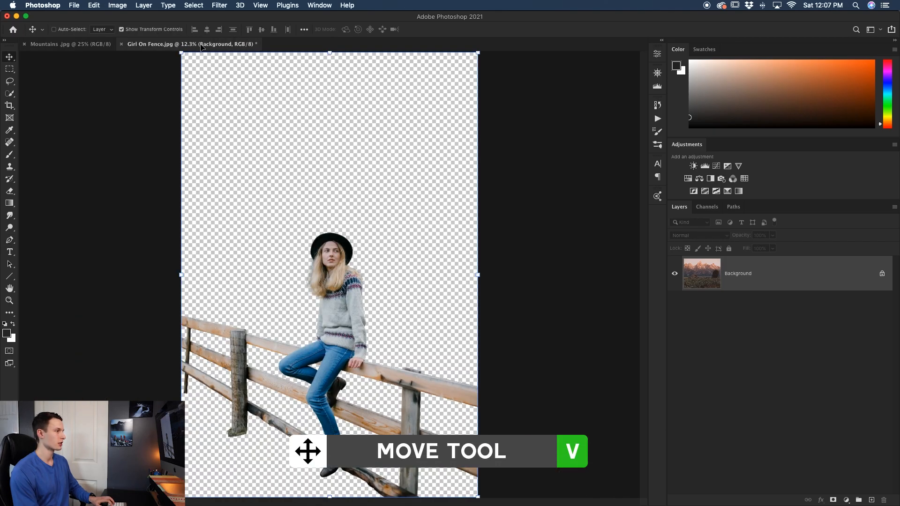
key("super+v")
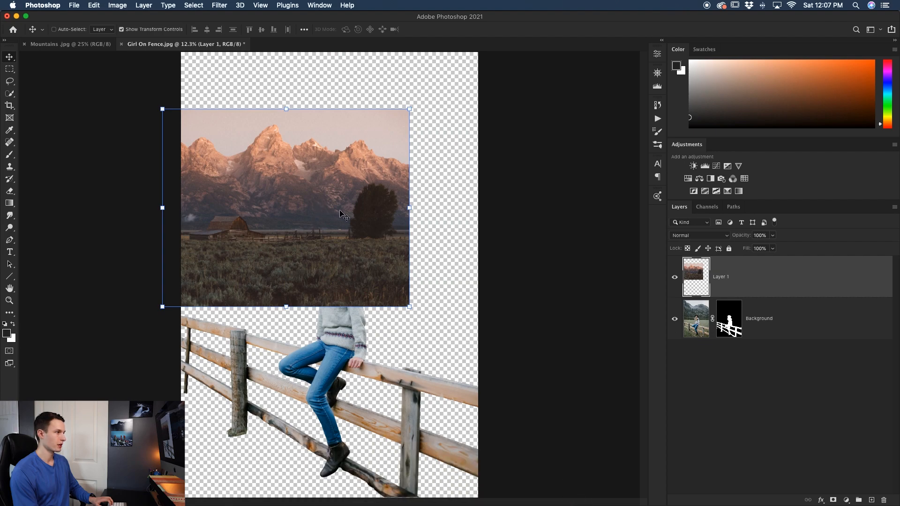
Step: Scale the mountain layer to about 160% against the top edge of the canvas and flip it horizontally
left_click_drag(412, 306, 562, 422)
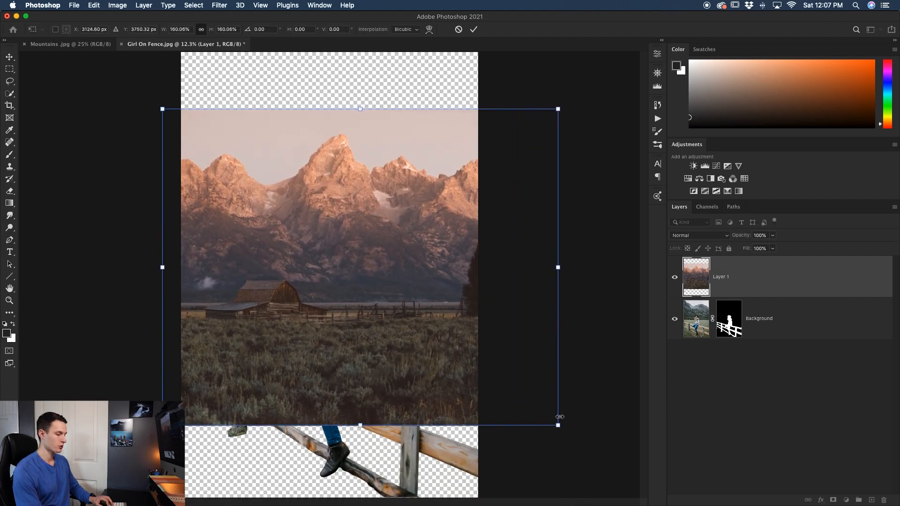
key("super+minus")
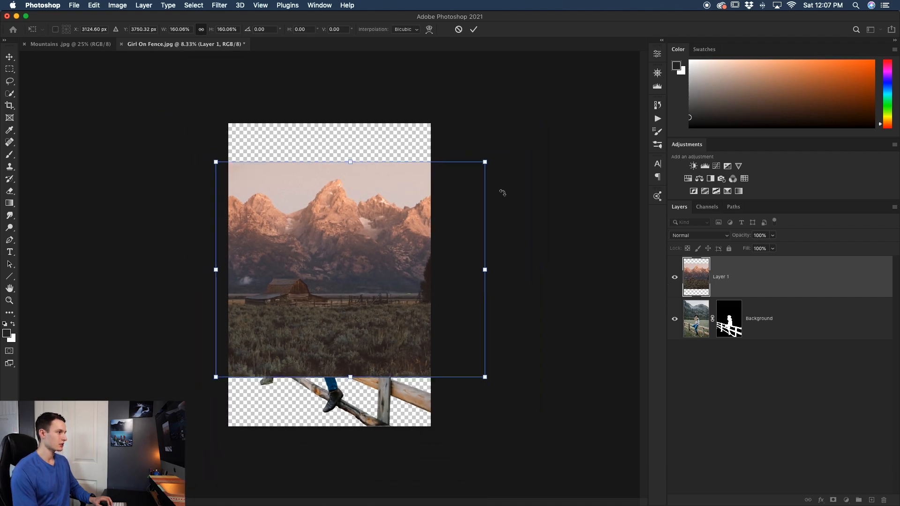
left_click_drag(330, 271, 284, 281)
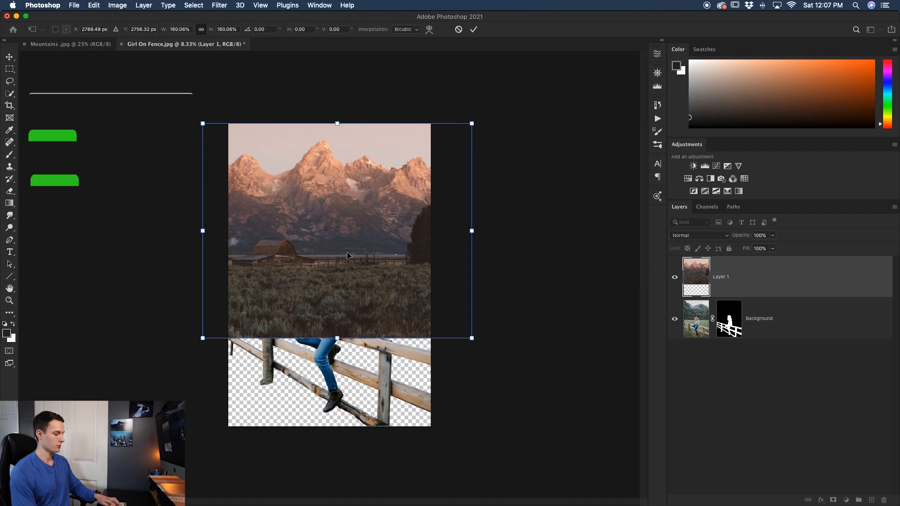
right_click(347, 231)
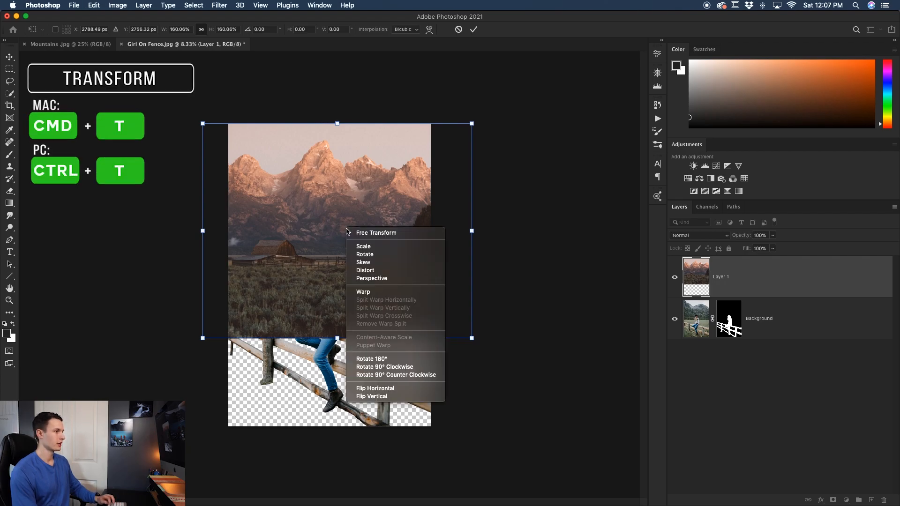
left_click(405, 392)
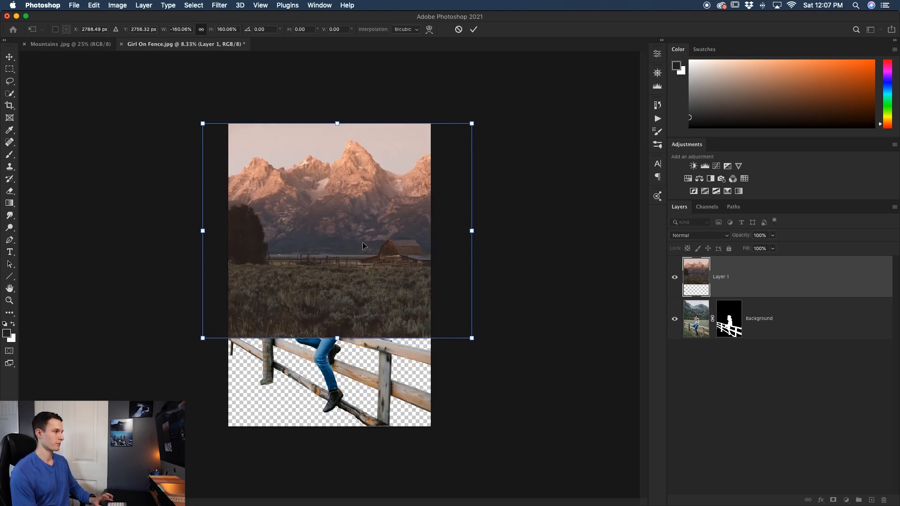
Step: Resize the flipped mountain layer to about 150% across the upper canvas, and place it below the masked Background layer
left_click_drag(471, 338, 597, 422)
left_click_drag(505, 366, 444, 362)
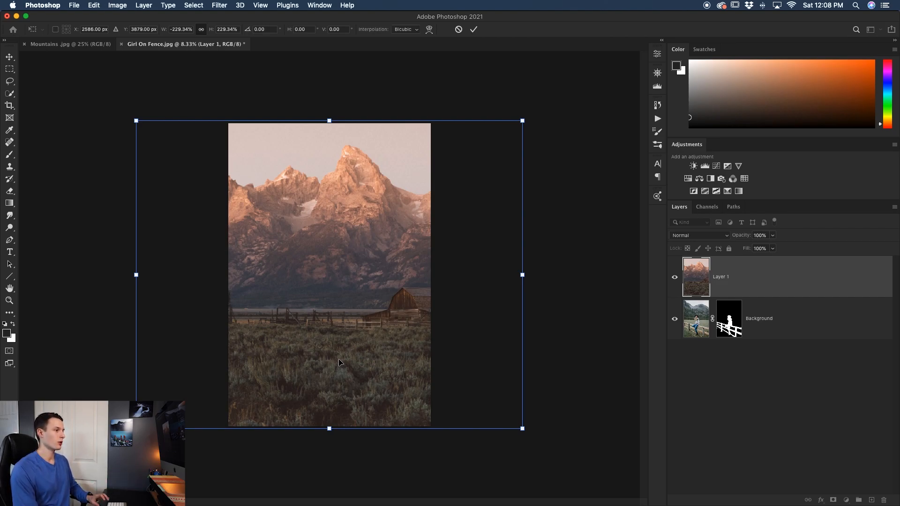
left_click_drag(522, 430, 377, 313)
left_click_drag(314, 271, 382, 273)
left_click_drag(449, 314, 457, 325)
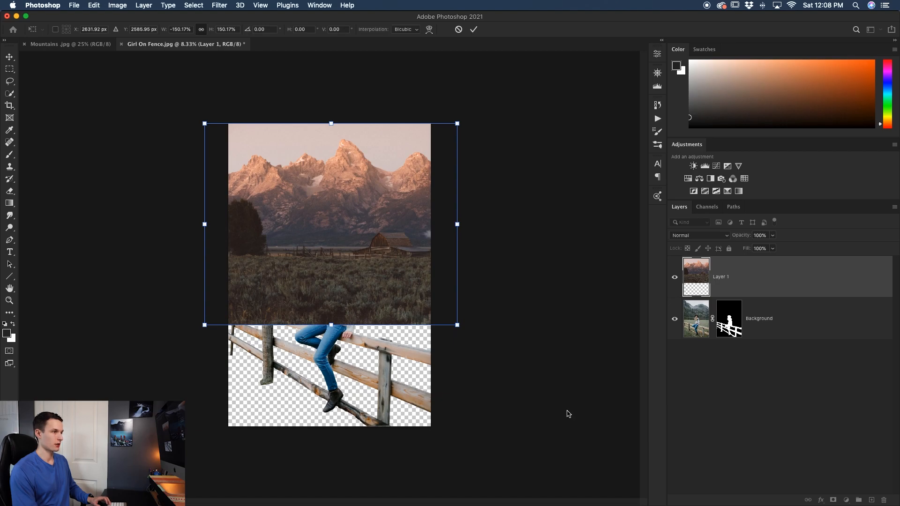
left_click(474, 29)
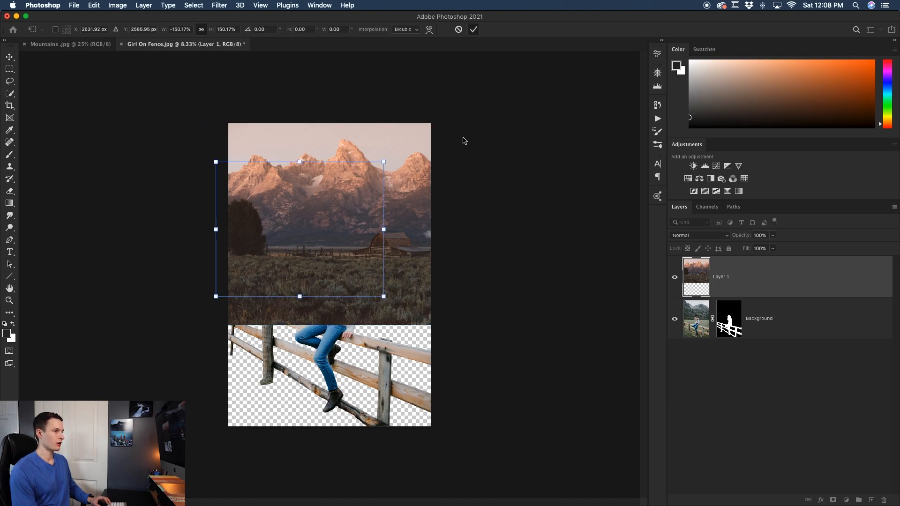
left_click_drag(778, 284, 782, 345)
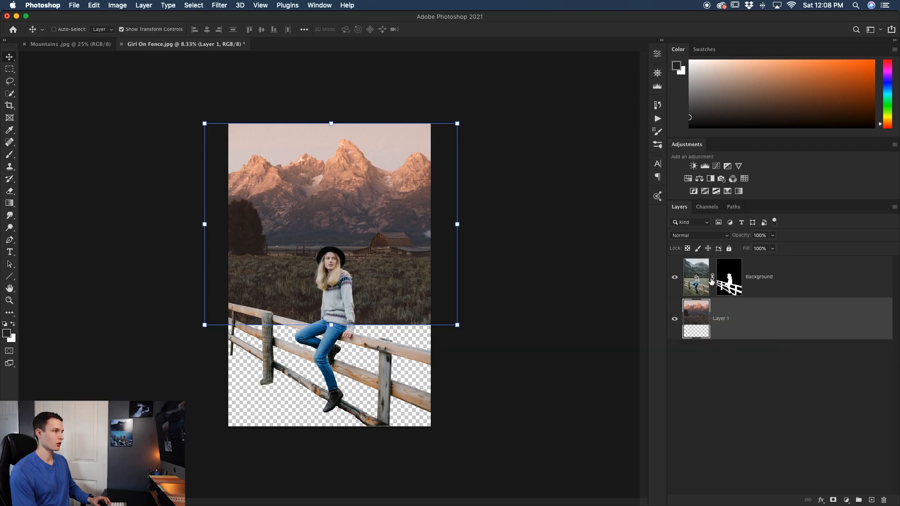
Step: Move the mountain layer down and stretch it to about 102% width and 107% height, back up to the canvas's top edge
left_click_drag(388, 202, 379, 216)
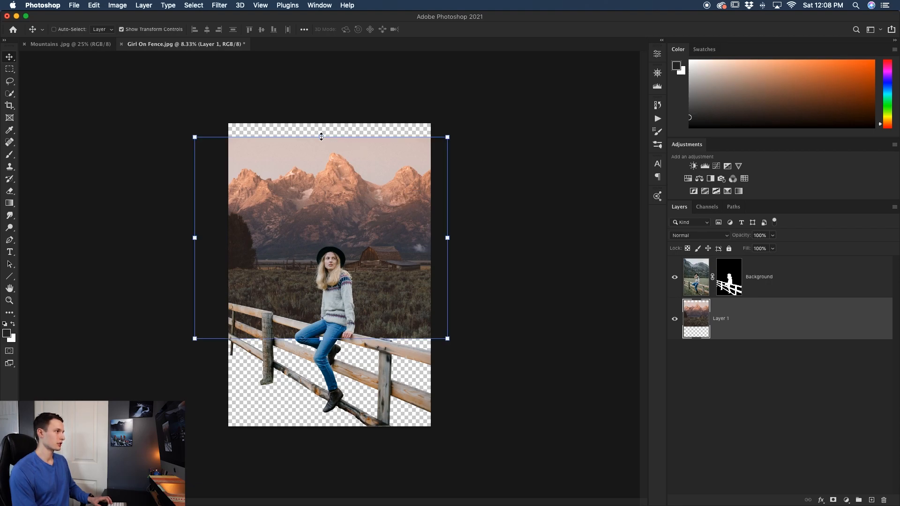
left_click_drag(321, 136, 321, 123)
left_click_drag(447, 231, 453, 230)
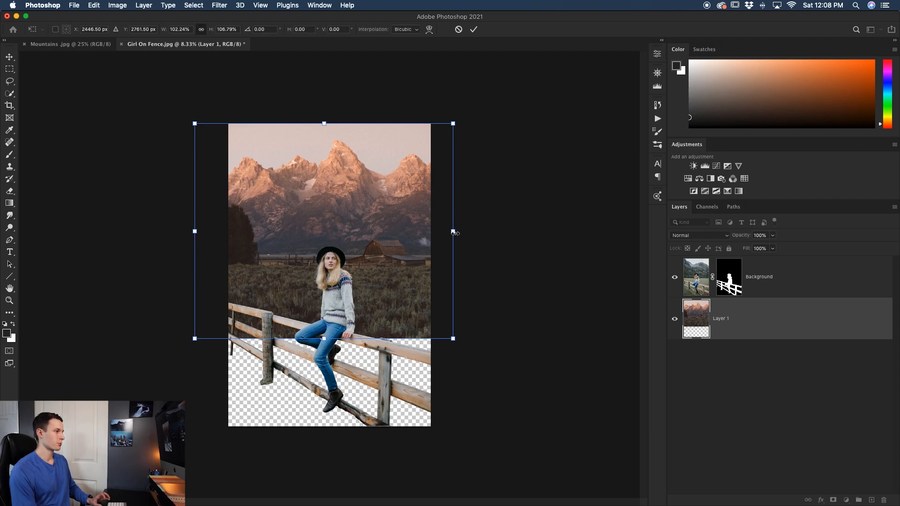
key("Return")
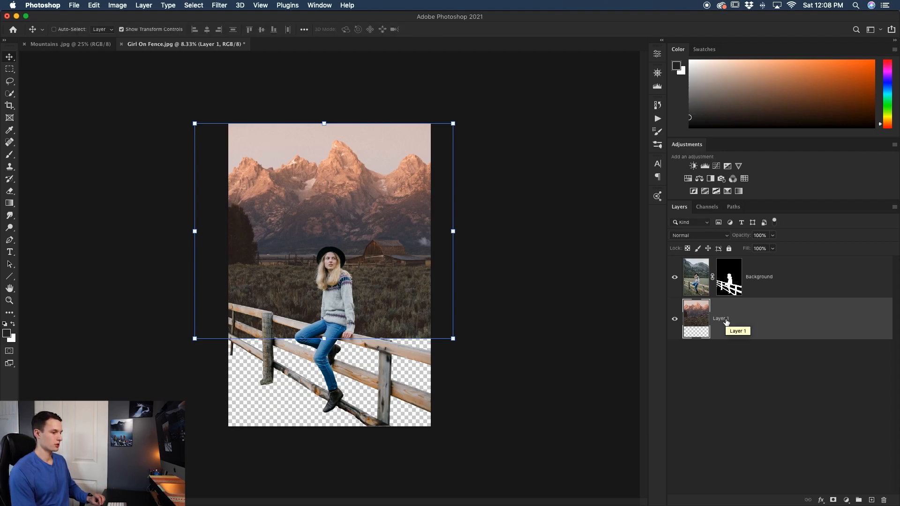
Step: Rename the mountain layer Mountains and the masked Background layer Girl
double_click(724, 319)
type("Mountains")
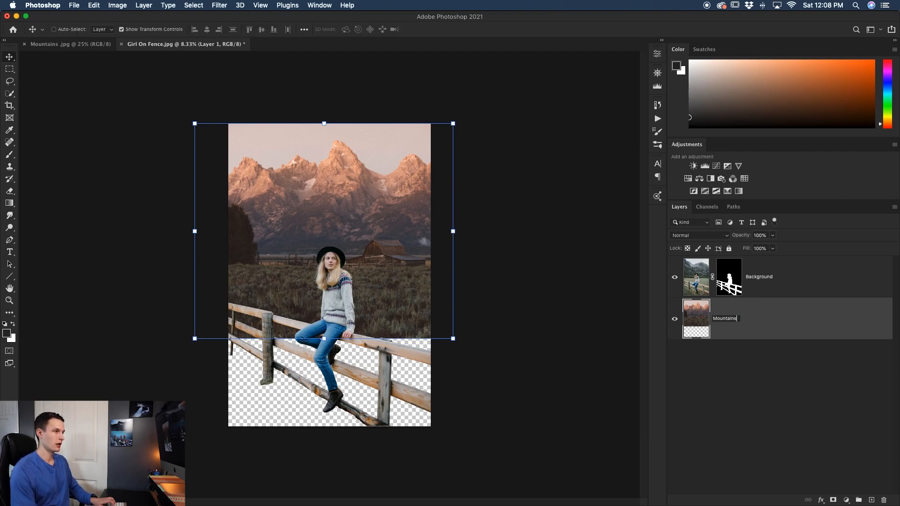
key("Return")
double_click(759, 277)
type("Girl")
key("Return")
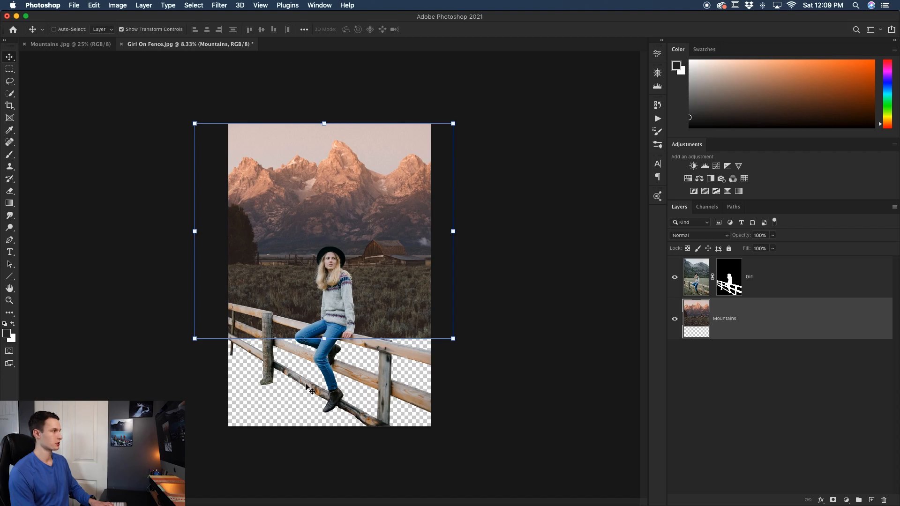
Step: Select the grass strip along the mountain photo's lower edge with the Rectangular Marquee, duplicate it onto a new layer, and view the copy in isolation
left_click(10, 70)
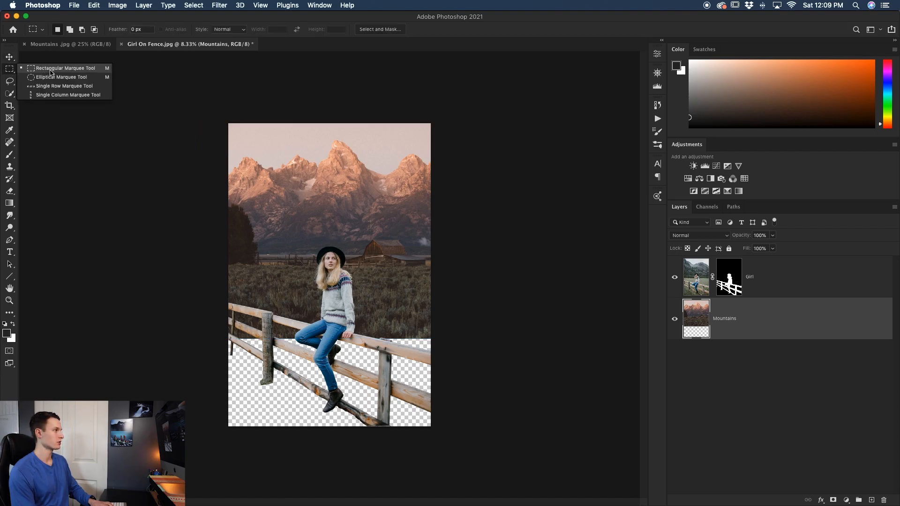
left_click(56, 69)
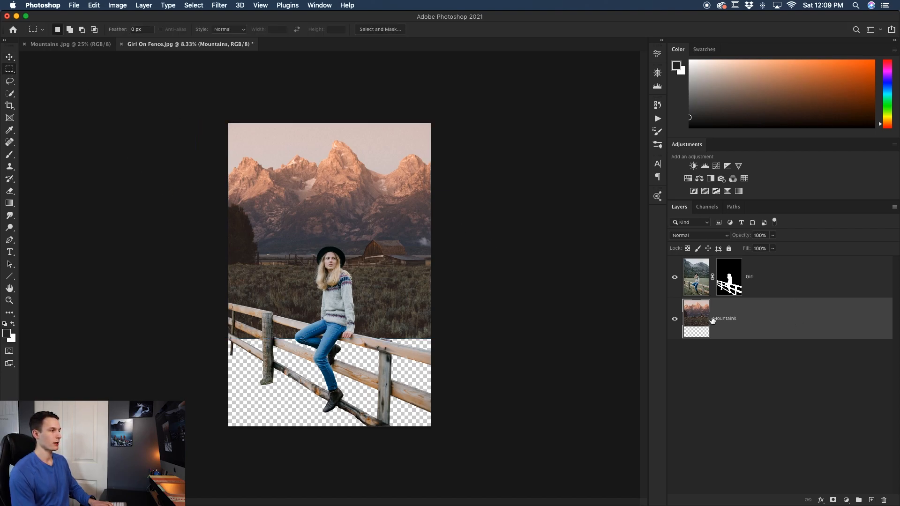
left_click_drag(217, 283, 438, 339)
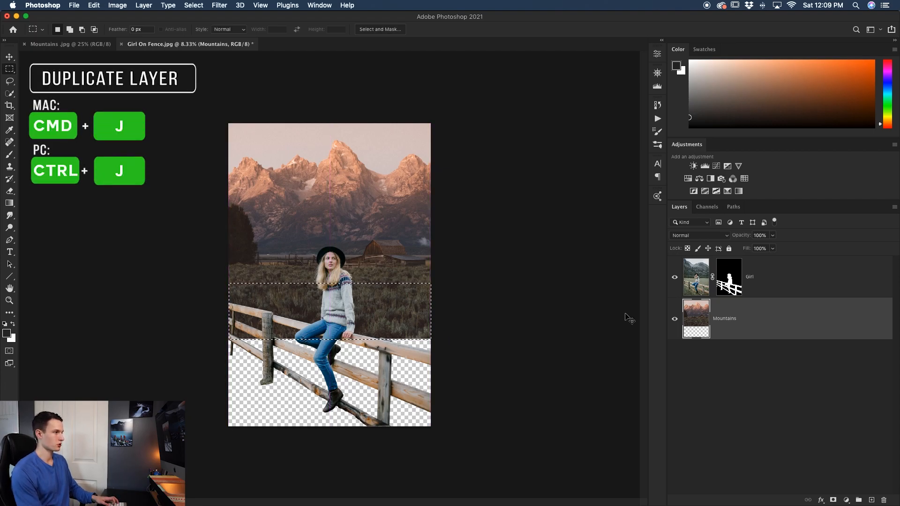
key("super+j")
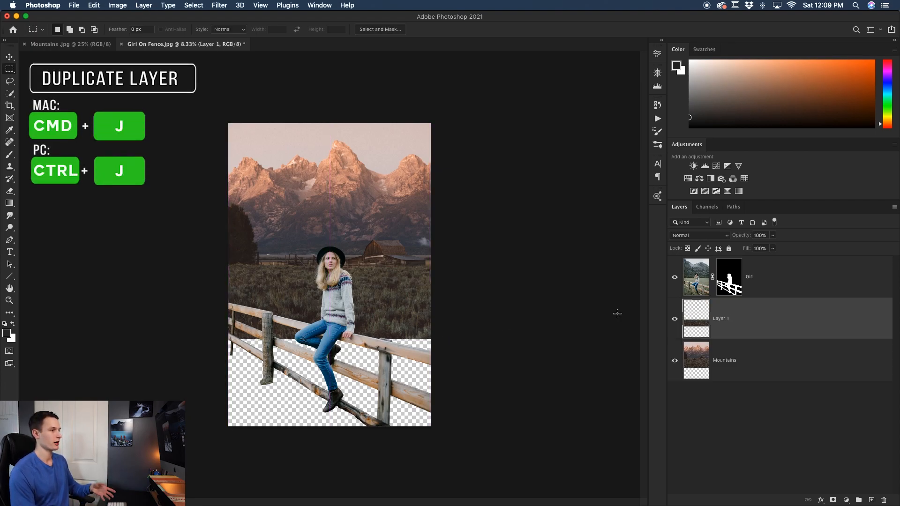
left_click(675, 319, "alt")
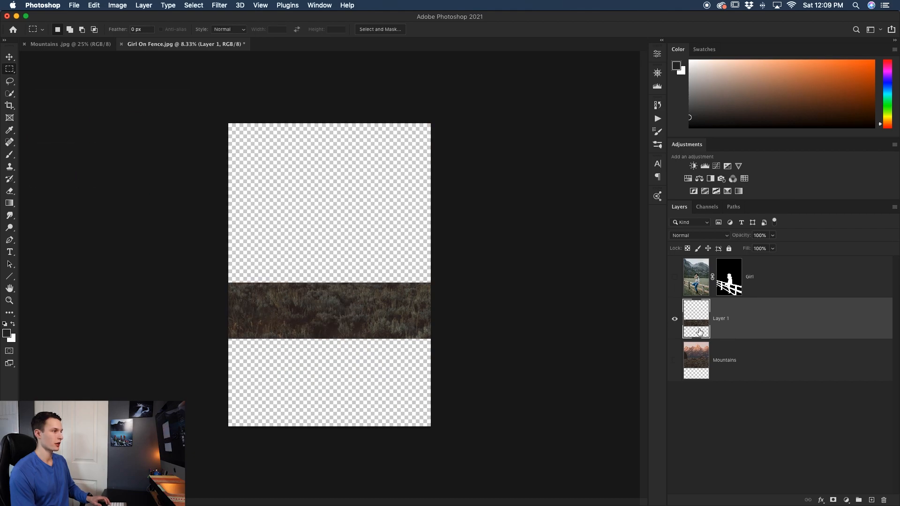
left_click(674, 320, "alt")
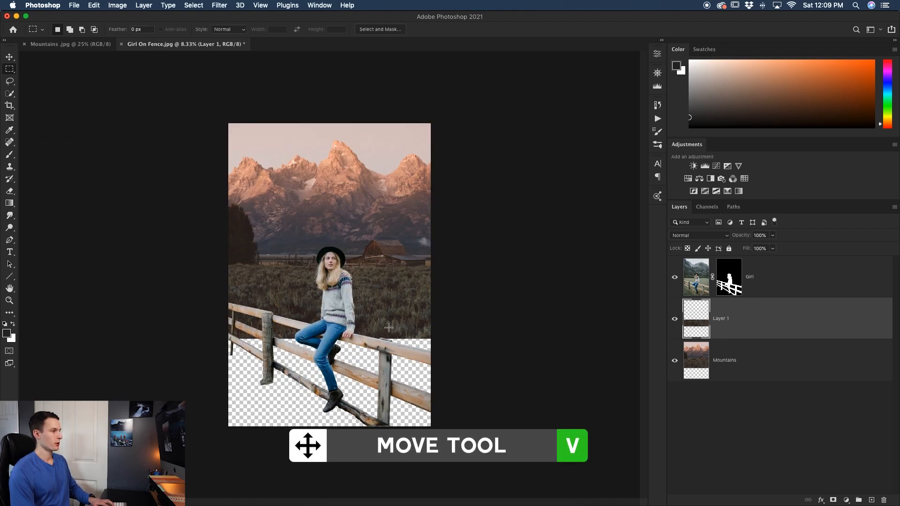
Step: Move the copied grass strip down and scale it to about 131% width and 177% height, covering the empty lower part of the canvas
key("v")
left_click_drag(382, 305, 380, 342)
left_click_drag(428, 382, 470, 393)
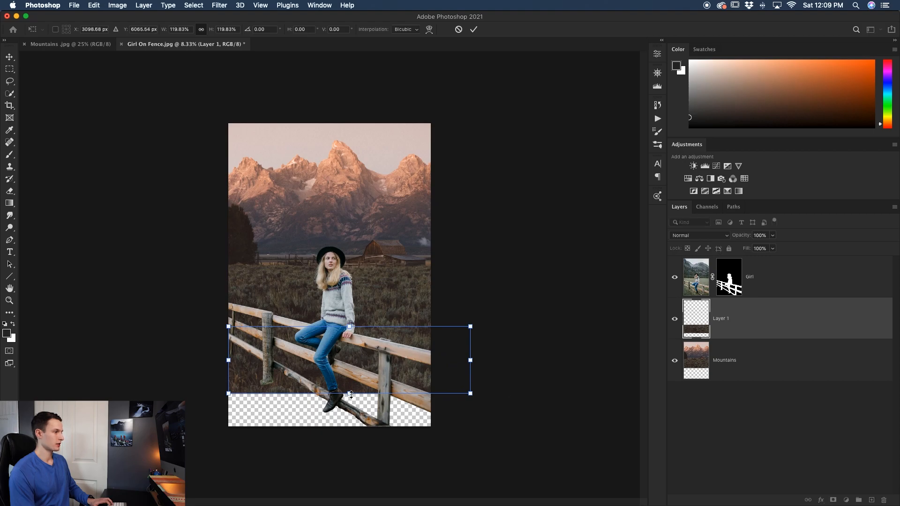
left_click_drag(350, 394, 354, 411)
left_click_drag(229, 411, 206, 426)
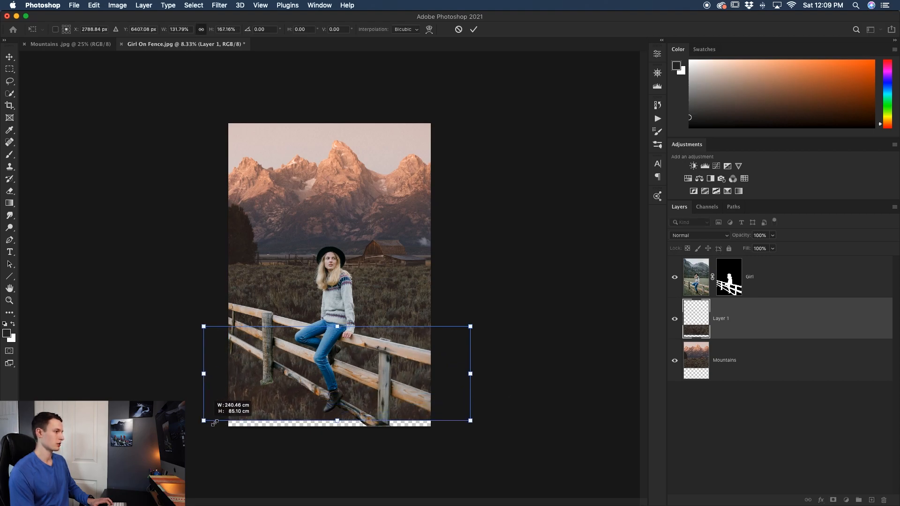
left_click_drag(338, 426, 339, 424)
mouse_move(358, 393)
left_mouse_down()
mouse_move(347, 392)
mouse_move(355, 391)
left_mouse_up()
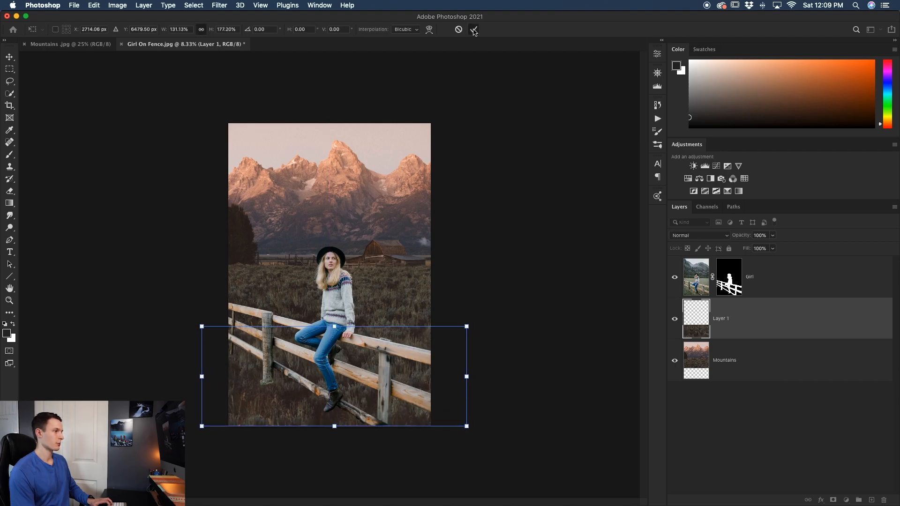
left_click(473, 30)
Step: Rename the copied grass layer Grass Ext
double_click(719, 317)
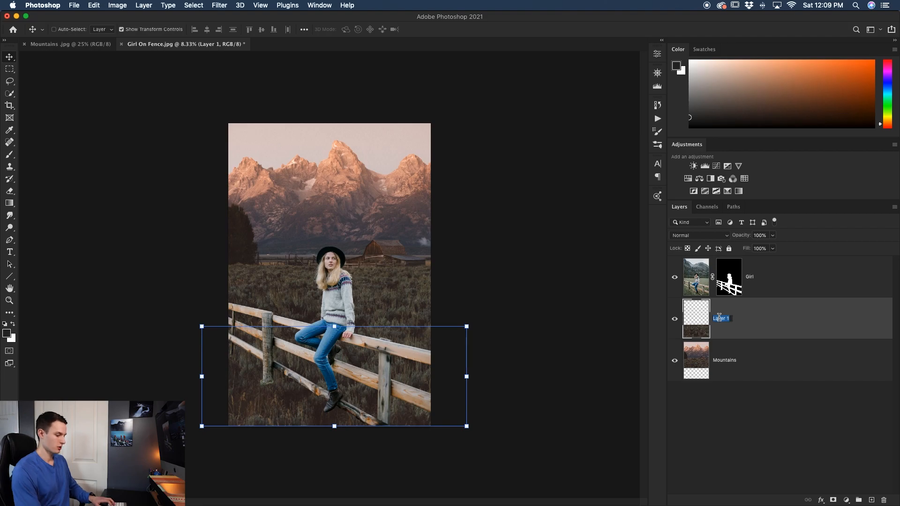
type("Grass Ext")
key("Return")
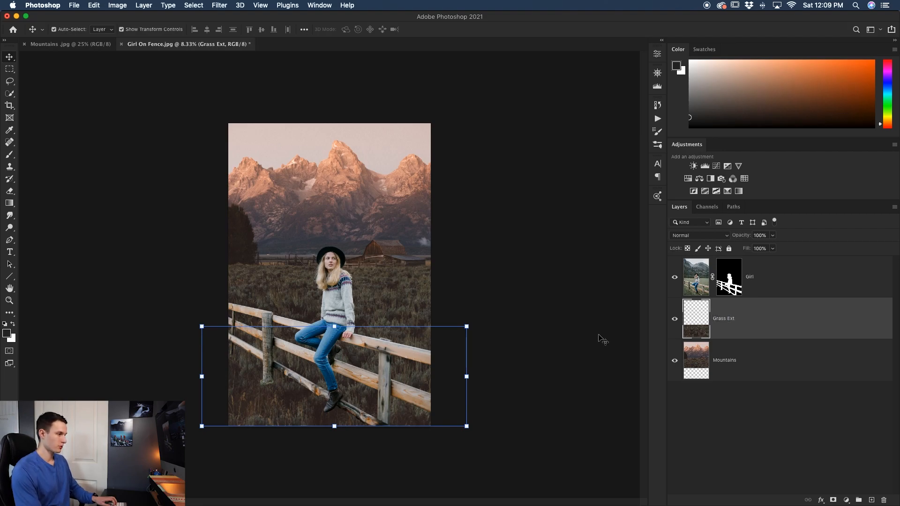
Step: Choose grass brush 2 from the Grass Photoshop Brushes 7 set for the Brush tool, at 572 px
key("super+plus")
key("super+plus")
key("b")
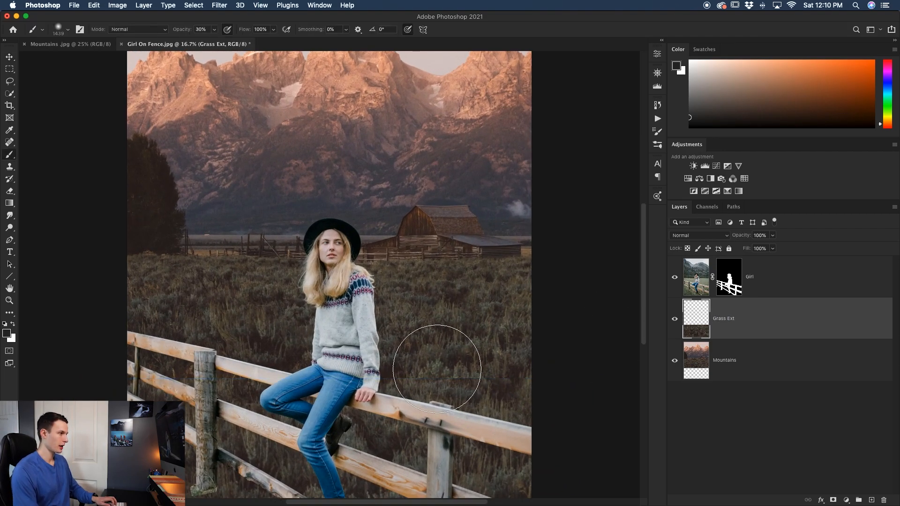
key("super+plus")
scroll(431, 362, "down", 5)
scroll(432, 361, "right", 5)
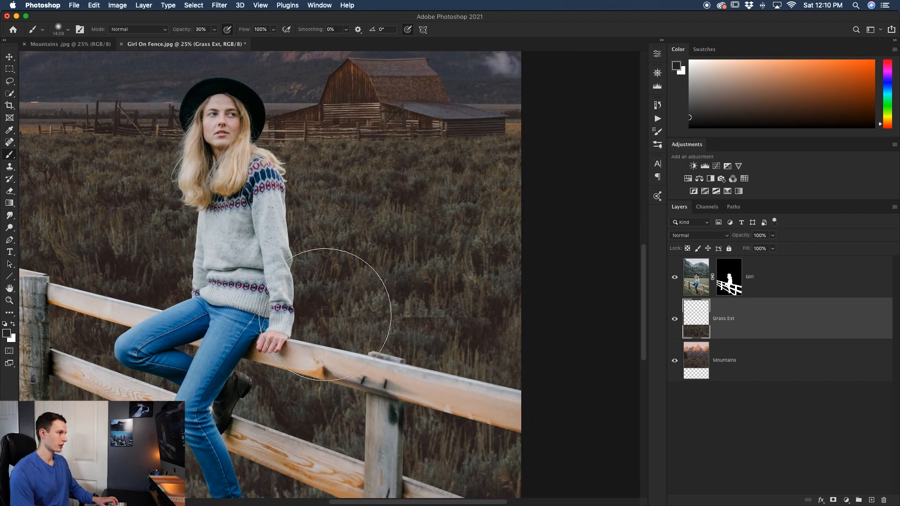
left_click_drag(212, 300, 283, 304)
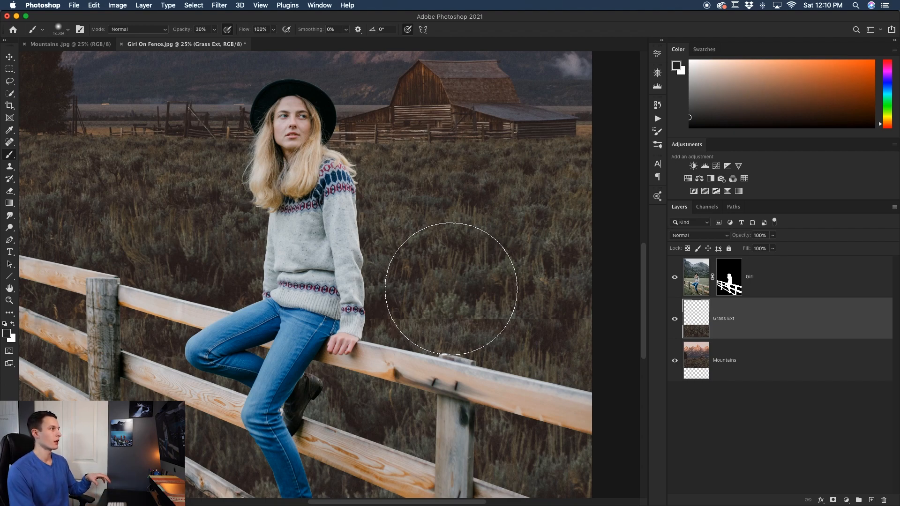
left_click(66, 31)
scroll(73, 137, "down", 10)
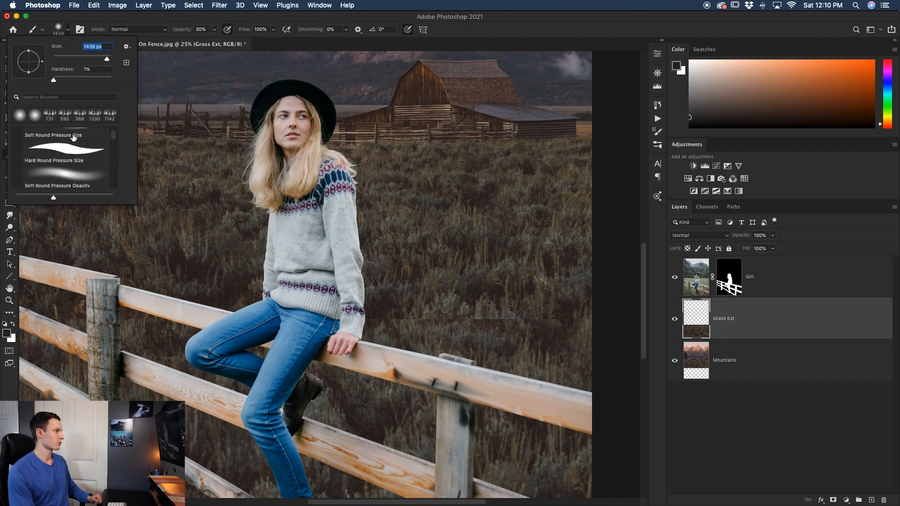
scroll(78, 163, "down", 3)
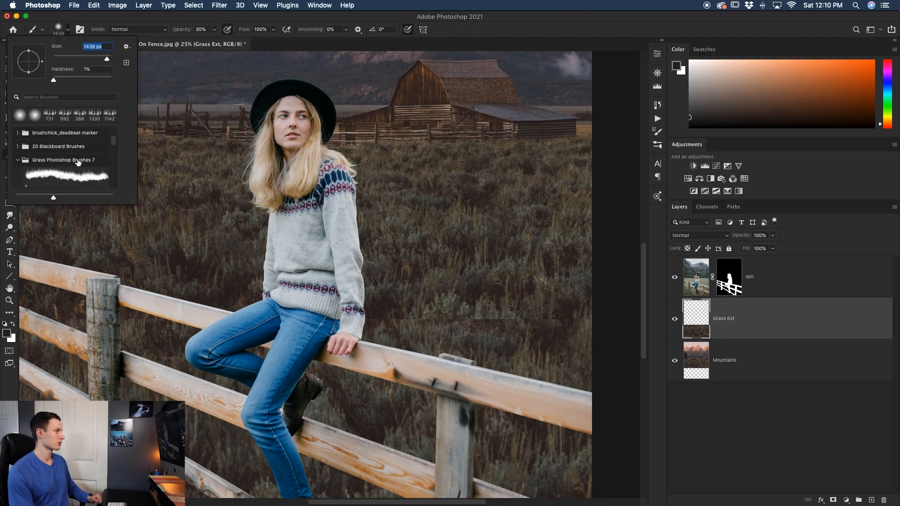
scroll(71, 163, "down", 2)
left_click(68, 149)
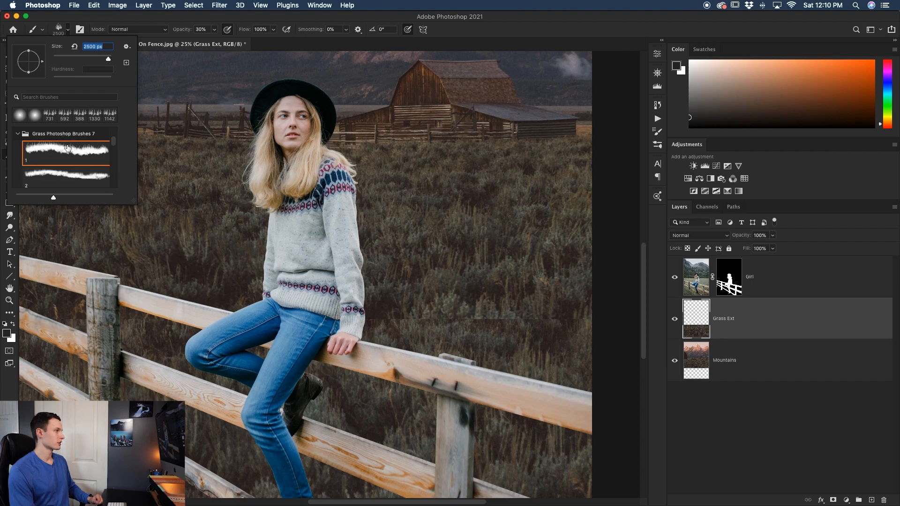
left_click(42, 178)
scroll(478, 300, "right", 1)
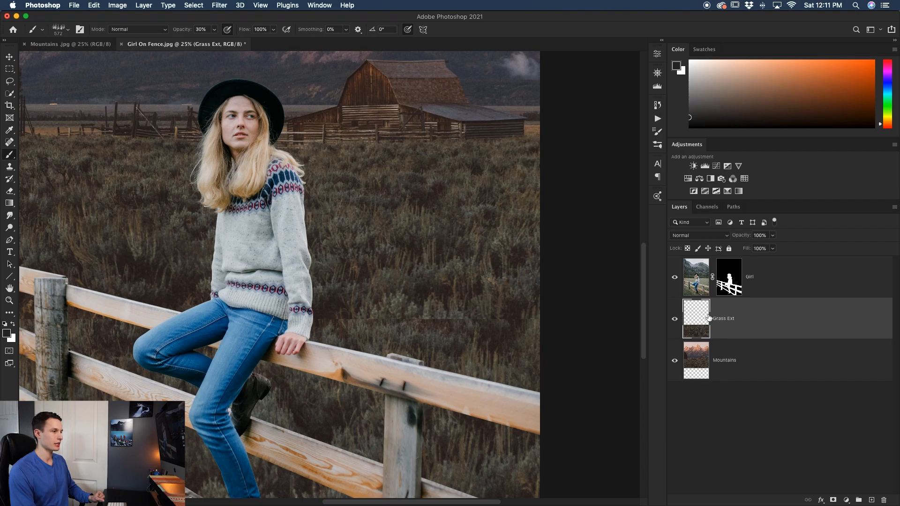
Step: Add a layer mask to Grass Ext and paint black at 100% opacity with the grass brush along the seam across the canvas
left_click(833, 500)
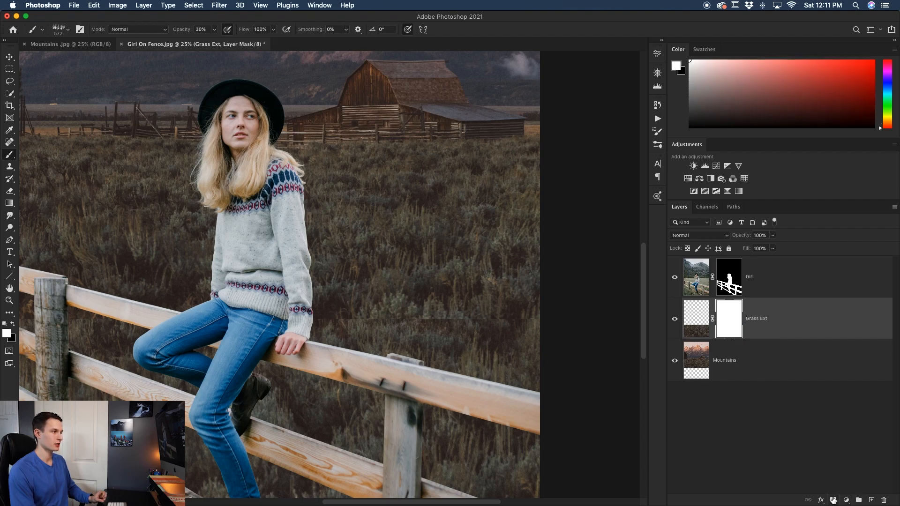
left_click(12, 324)
key("0")
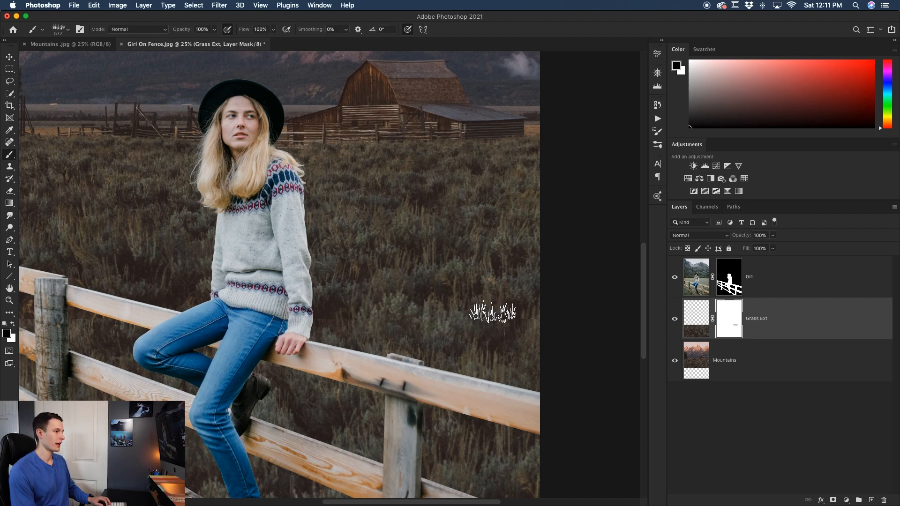
mouse_move(517, 315)
left_mouse_down()
mouse_move(524, 310)
mouse_move(97, 315)
mouse_move(248, 298)
left_mouse_up()
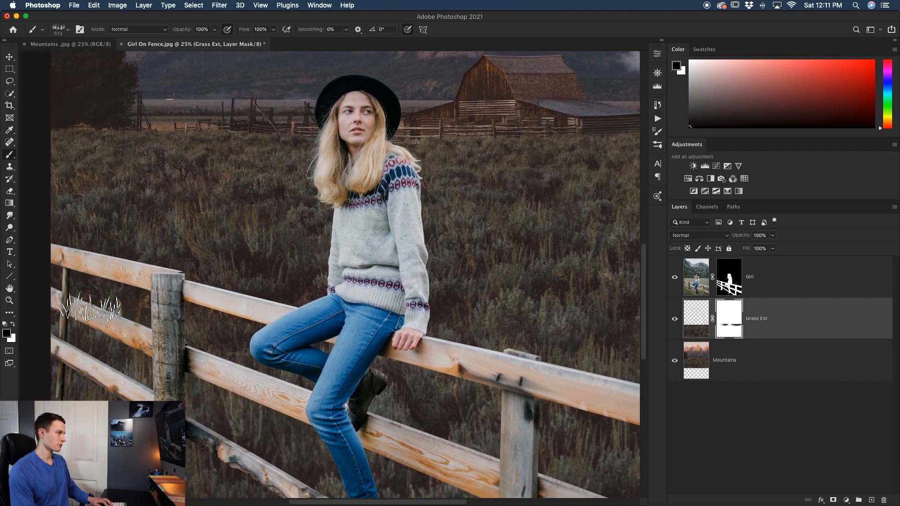
key("super+equal")
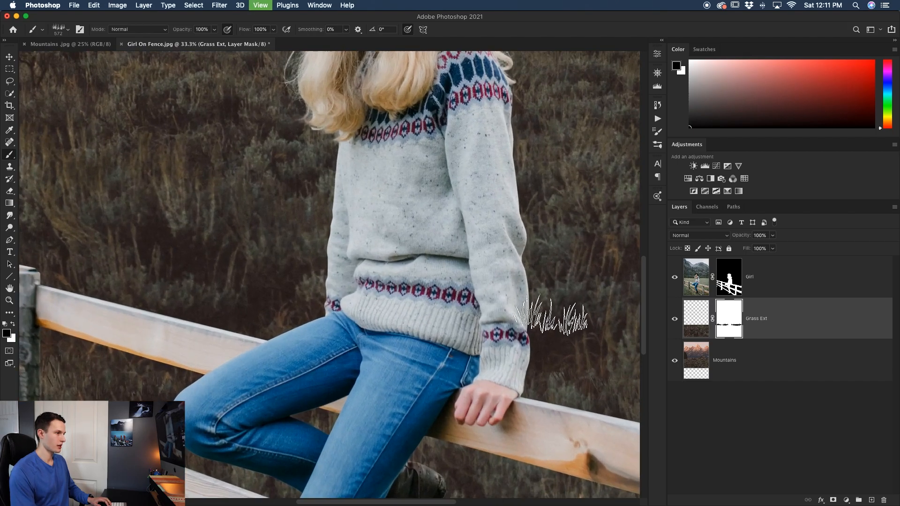
scroll(543, 304, "right", 5)
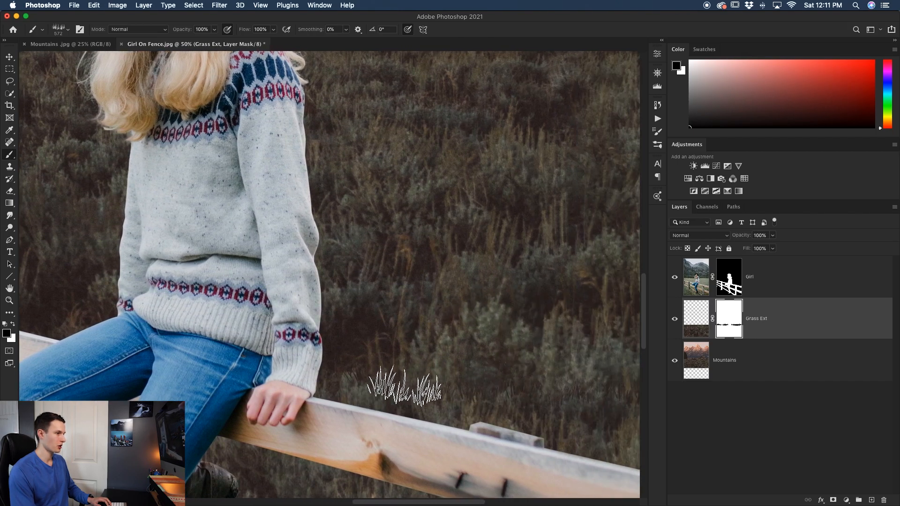
left_click_drag(566, 311, 450, 287)
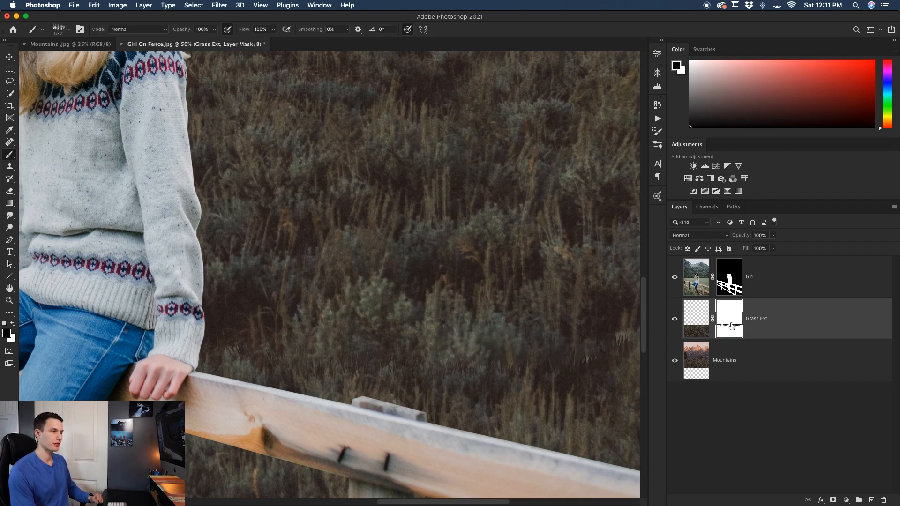
Step: Soften the Grass Ext layer mask with a Gaussian Blur of 5.4 pixels radius
left_click(219, 5)
mouse_move(240, 135)
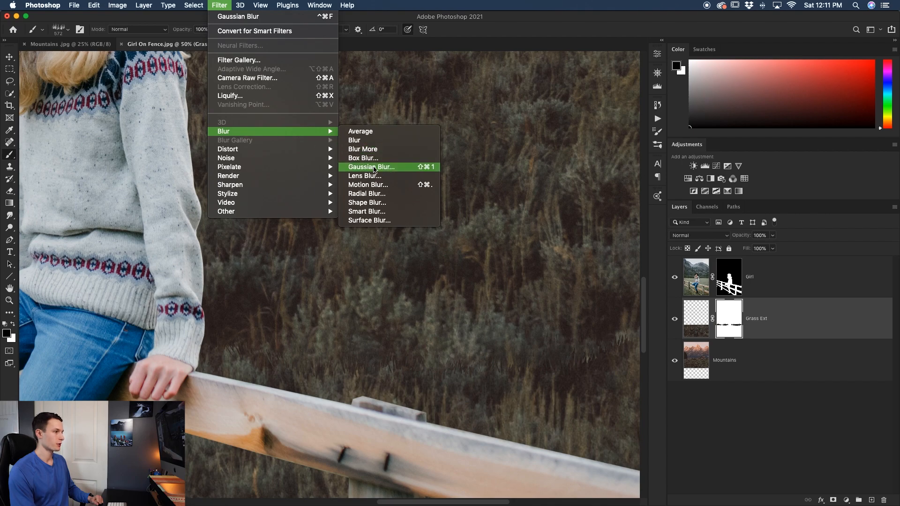
left_click(375, 169)
left_click_drag(569, 152, 411, 97)
left_click_drag(374, 242, 373, 240)
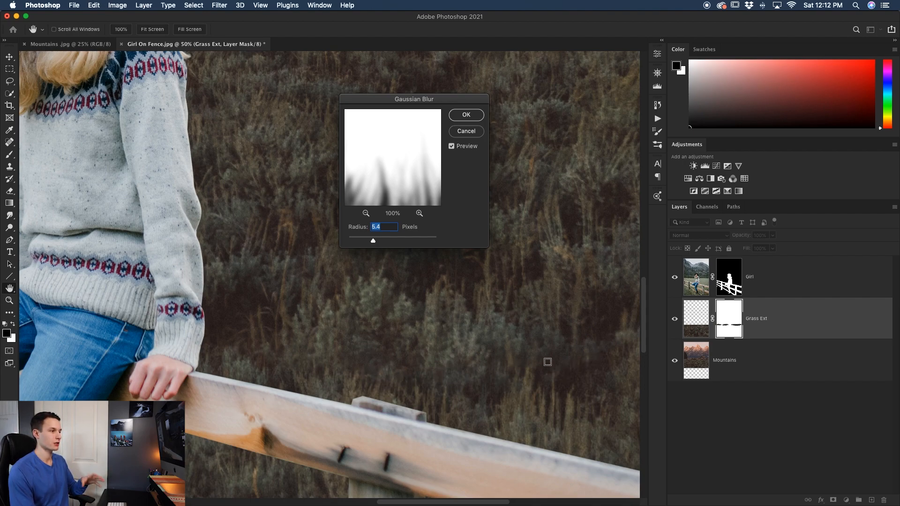
left_click(466, 115)
Step: Group the Grass Ext and Mountains layers and name the group Background
key("b")
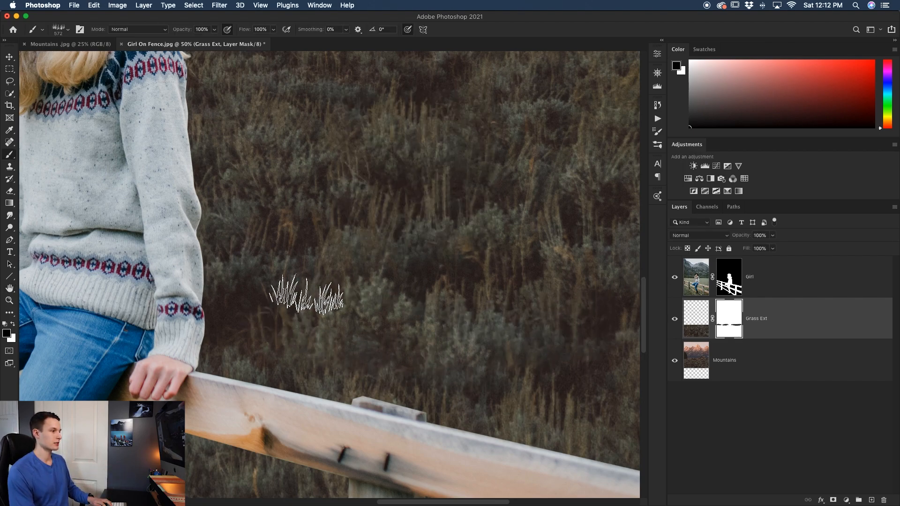
scroll(247, 305, "left", 10)
scroll(249, 305, "left", 10)
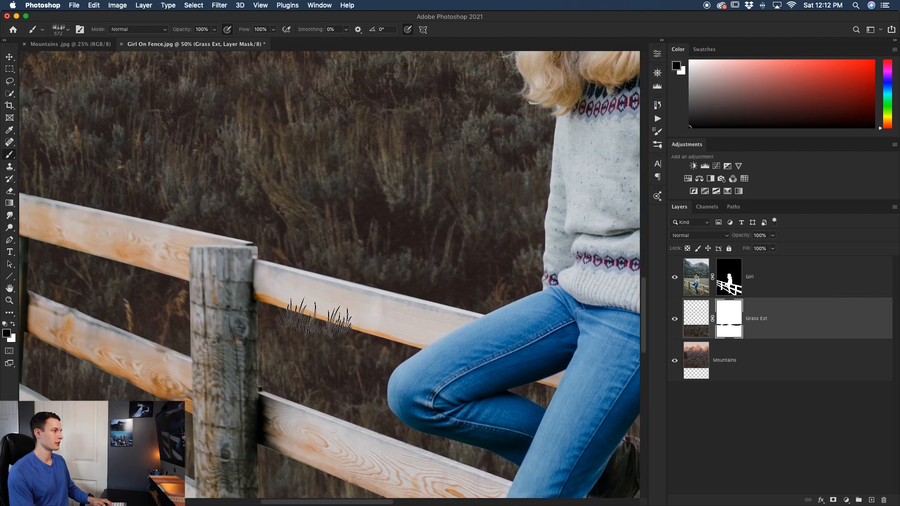
key("super+0")
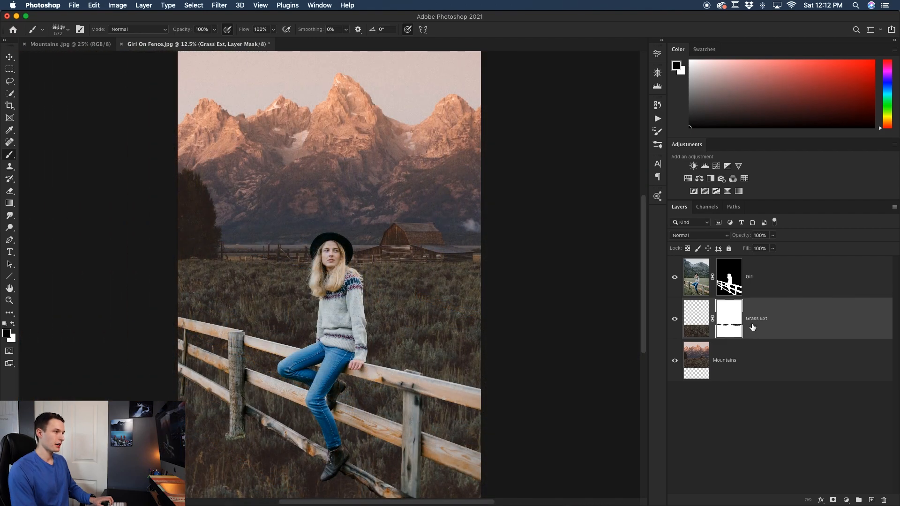
left_click(769, 373, "shift")
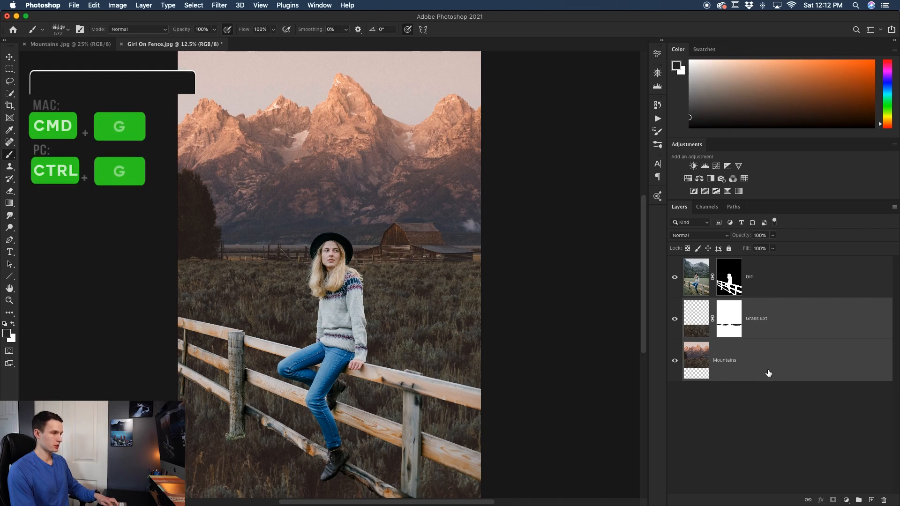
key("super+g")
double_click(711, 303)
type("Background")
key("Return")
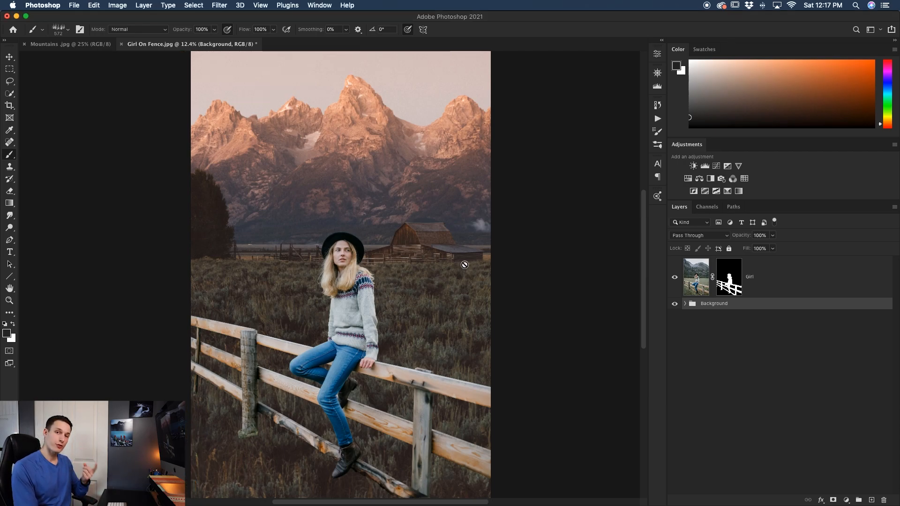
key("super+plus")
key("super+plus")
key("super+plus")
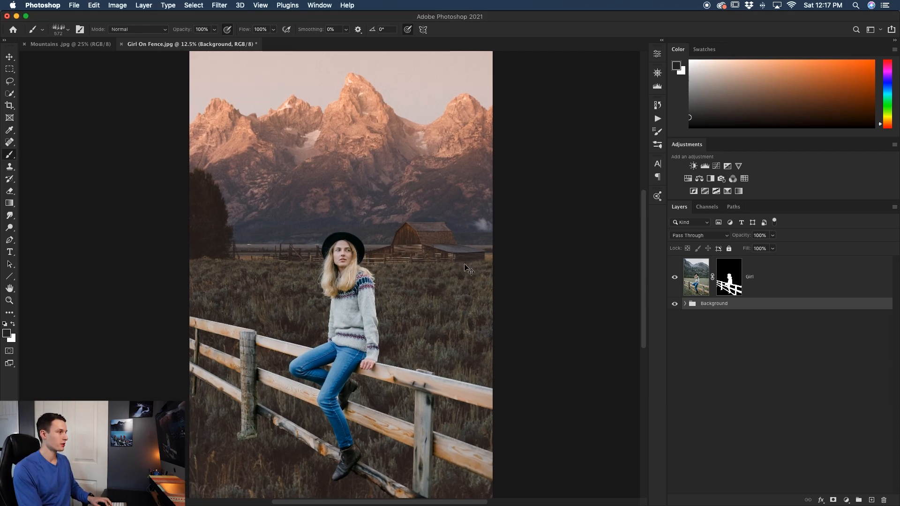
scroll(451, 263, "down", 5)
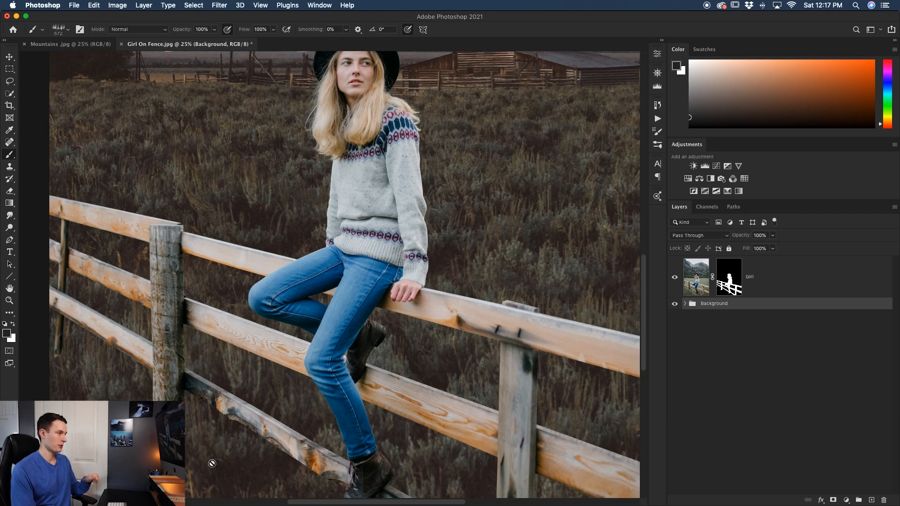
key("super+0")
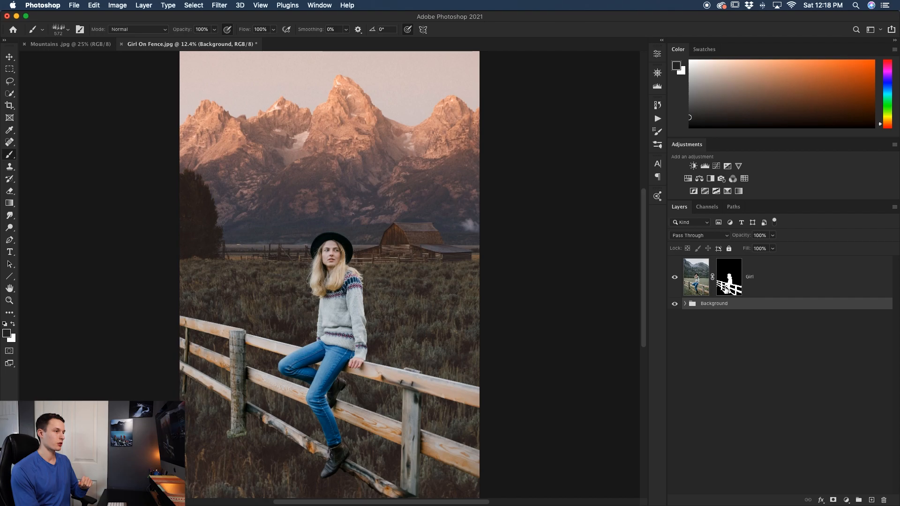
Step: Hide the base of the thick left fence post by painting black on the Girl layer mask with the grass brush at 800 px
left_click(732, 289)
key("super+equal")
key("super+equal")
key("super+equal")
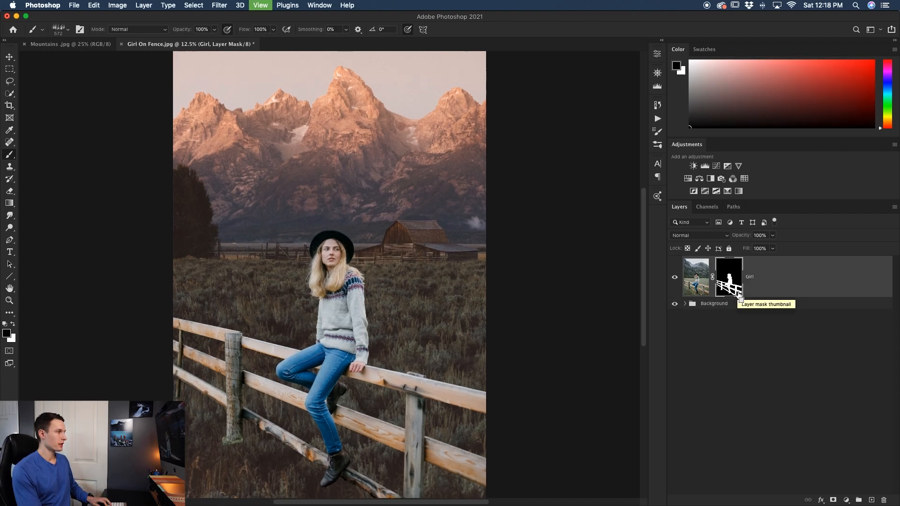
scroll(533, 296, "down", 10)
scroll(533, 295, "left", 5)
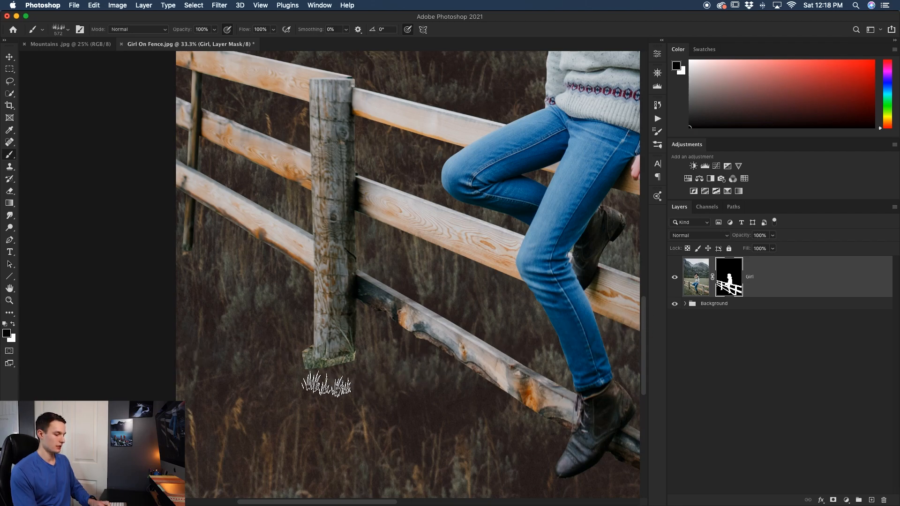
key("bracketright")
key("bracketright")
key("bracketright")
left_click(323, 360)
left_click(314, 353)
Step: Add finer grass blades over the lower edge of the thick post on the Girl mask with the grass brush at 300 px
key("bracketleft")
key("bracketleft")
key("bracketleft")
key("bracketleft")
key("bracketleft")
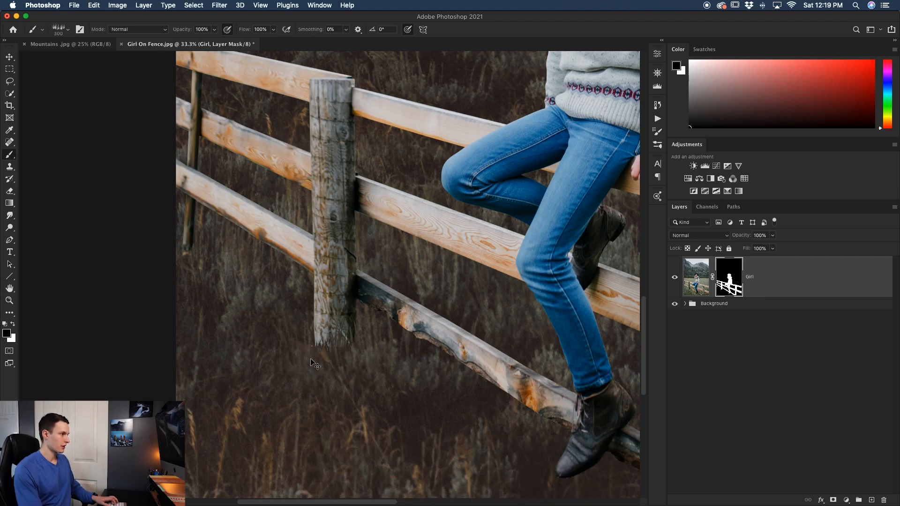
key("super+equal")
left_click(332, 370)
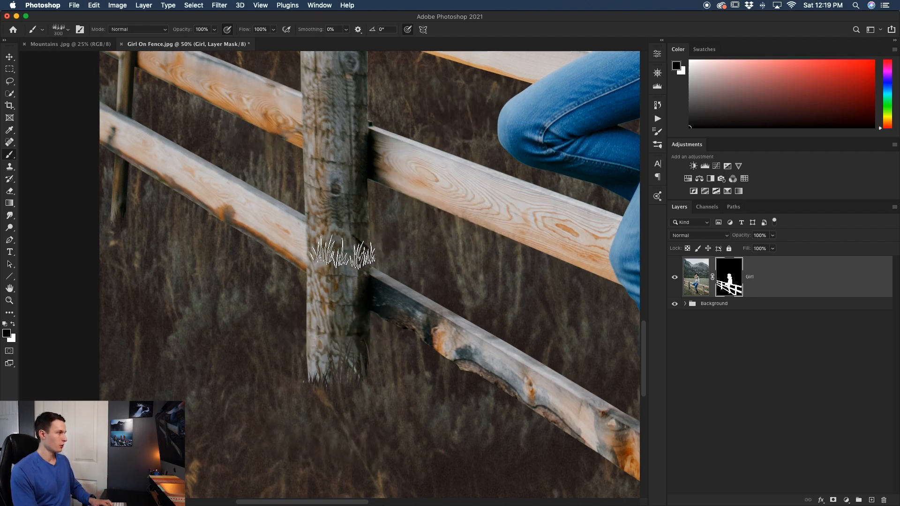
Step: Switch the Brush tool to the Soft Round brush and lower its opacity to 19%
left_click(57, 28)
scroll(61, 156, "up", 5)
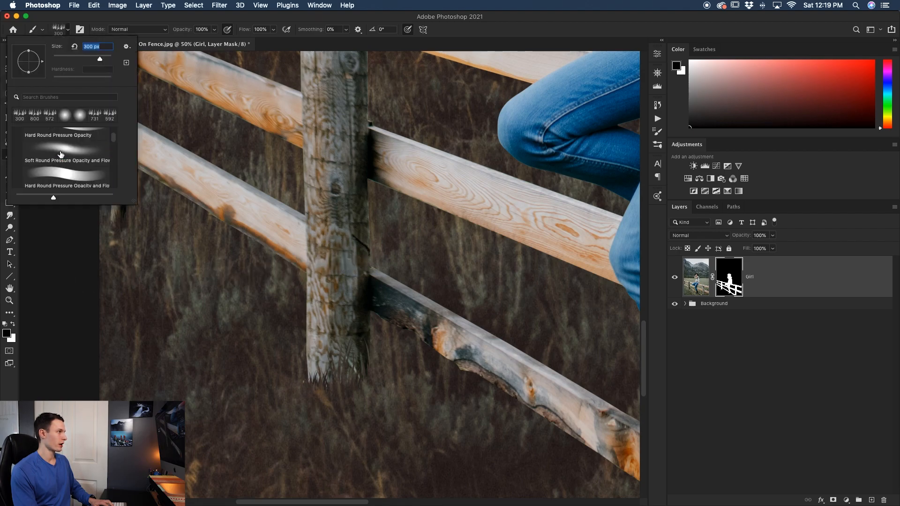
left_click(61, 154)
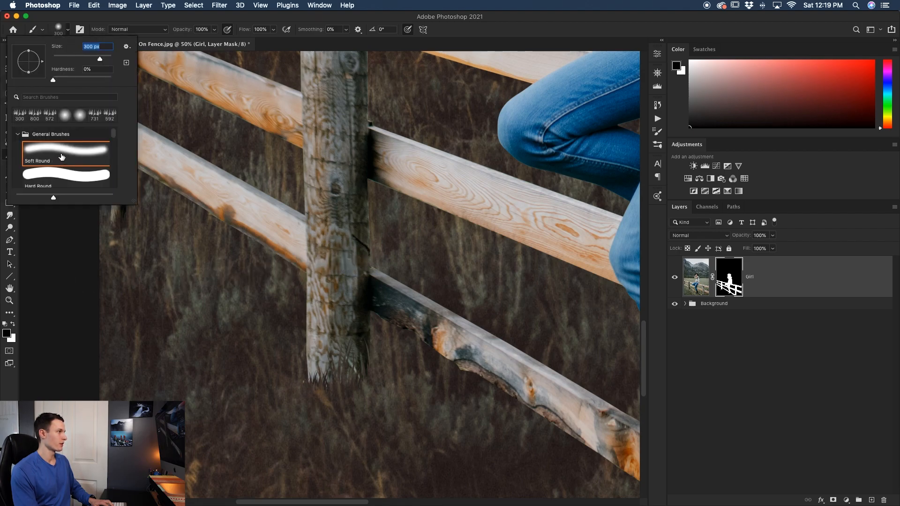
left_click(60, 261)
left_click(214, 29)
left_click_drag(213, 40, 180, 43)
Step: Fade the bases of the thick fence post and the thin post behind it on the Girl mask, reducing the soft brush to 150 px
left_click_drag(311, 378, 345, 390)
key("bracketleft")
key("bracketleft")
key("bracketleft")
key("bracketleft")
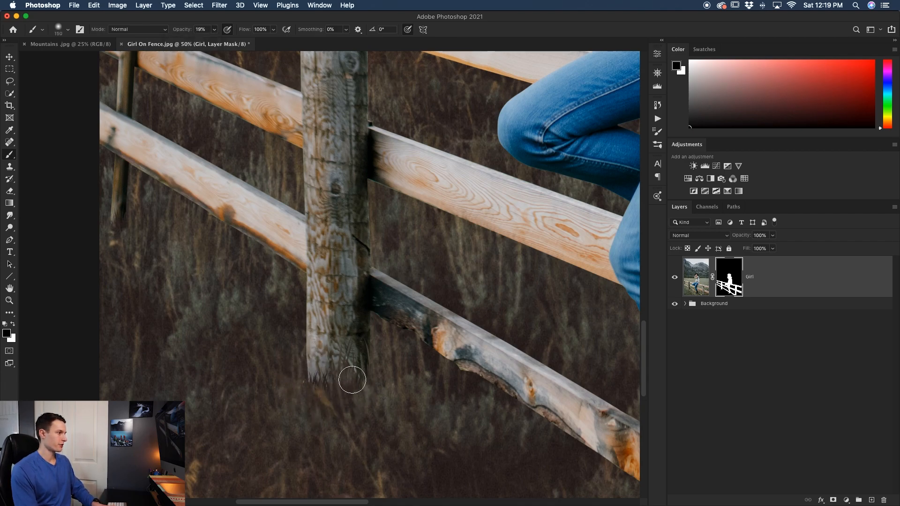
mouse_move(304, 385)
left_mouse_down()
mouse_move(347, 377)
mouse_move(314, 377)
mouse_move(311, 389)
mouse_move(322, 382)
mouse_move(311, 389)
mouse_move(324, 374)
mouse_move(318, 393)
mouse_move(306, 387)
mouse_move(367, 362)
mouse_move(310, 381)
mouse_move(374, 405)
mouse_move(355, 345)
mouse_move(342, 366)
mouse_move(356, 407)
mouse_move(345, 353)
mouse_move(369, 384)
mouse_move(336, 420)
mouse_move(351, 340)
mouse_move(367, 398)
left_mouse_up()
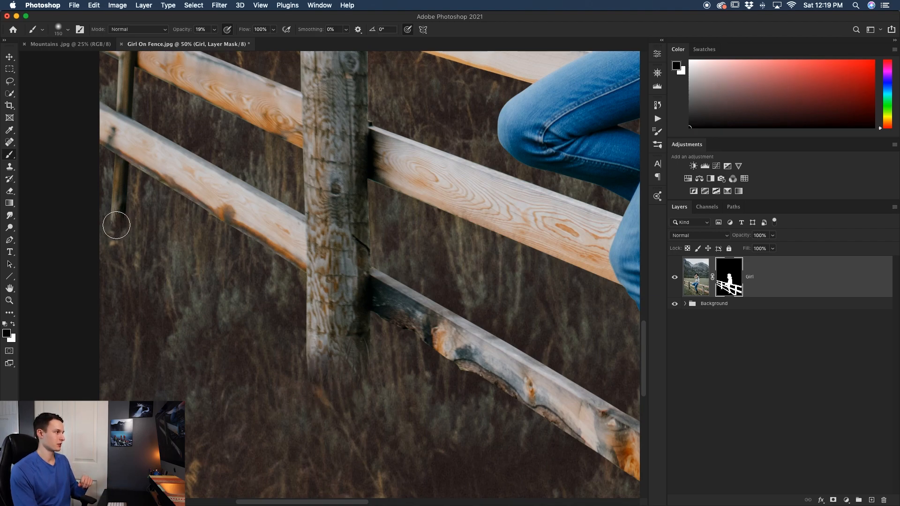
mouse_move(124, 217)
left_mouse_down()
mouse_move(120, 225)
mouse_move(115, 217)
mouse_move(114, 230)
mouse_move(114, 217)
left_mouse_up()
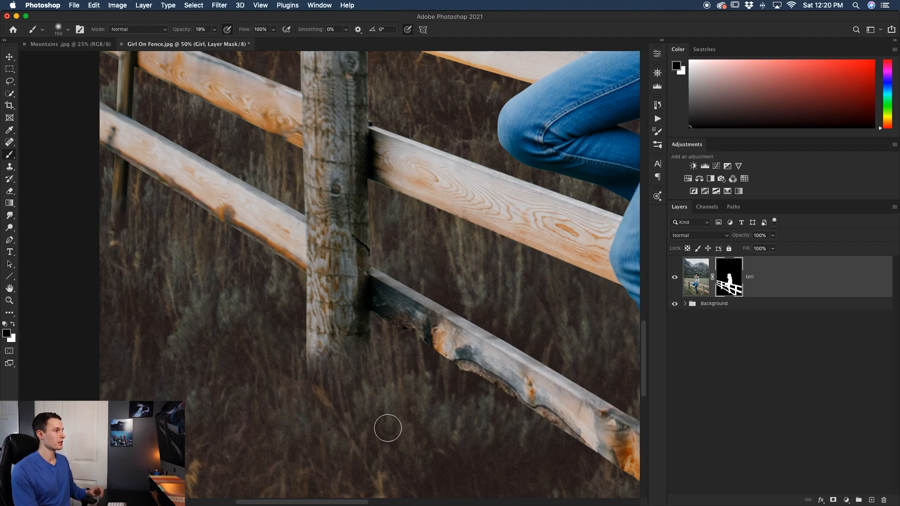
key("super+0")
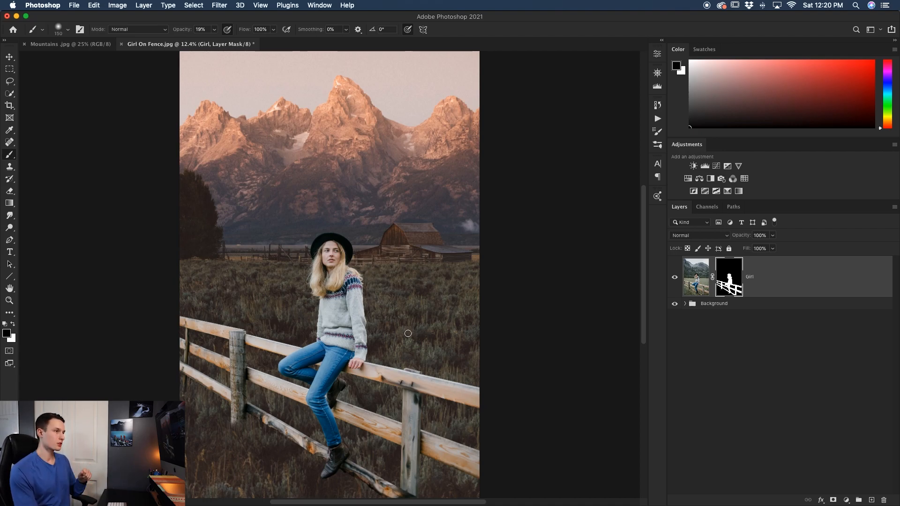
Step: Add a Curves adjustment layer above Girl and clip it to that layer
left_click(716, 166)
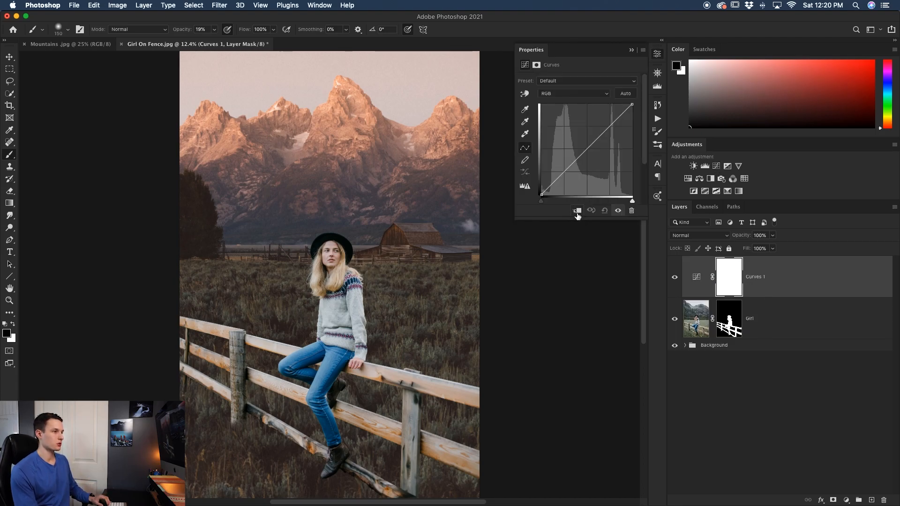
left_click(577, 212)
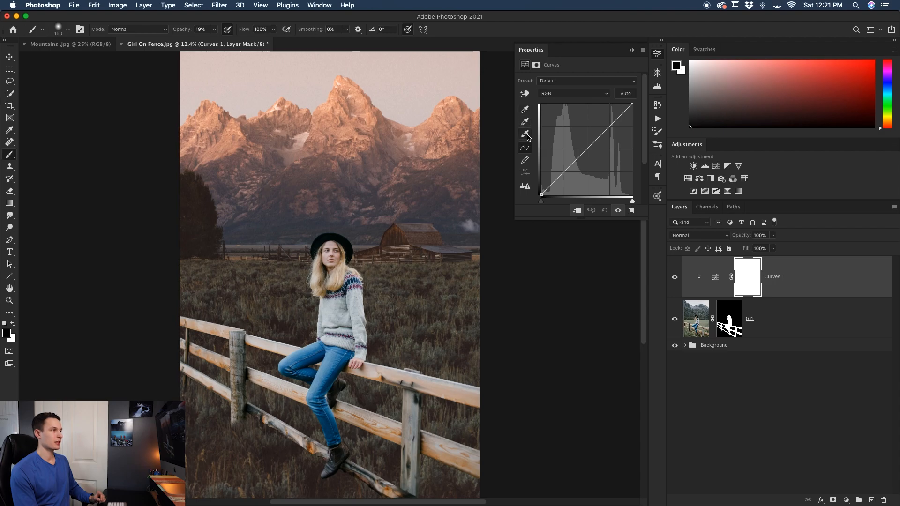
double_click(524, 110)
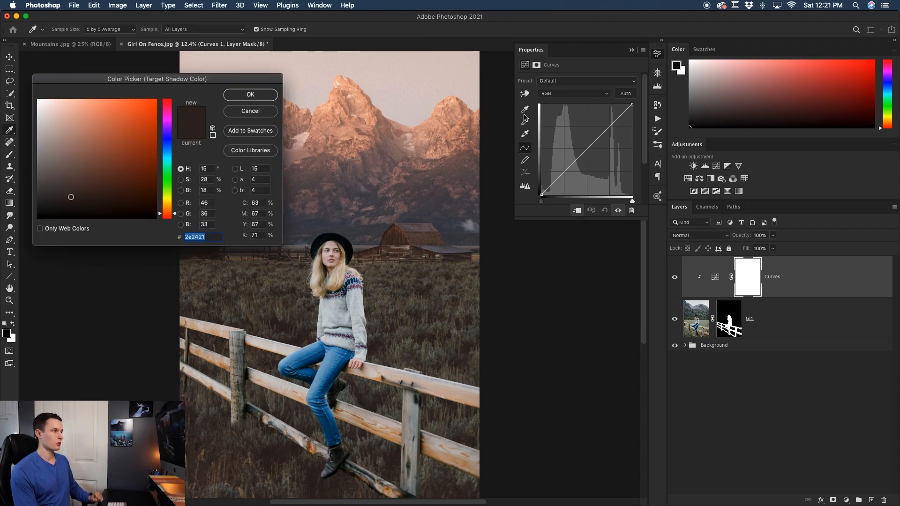
left_click_drag(174, 80, 141, 74)
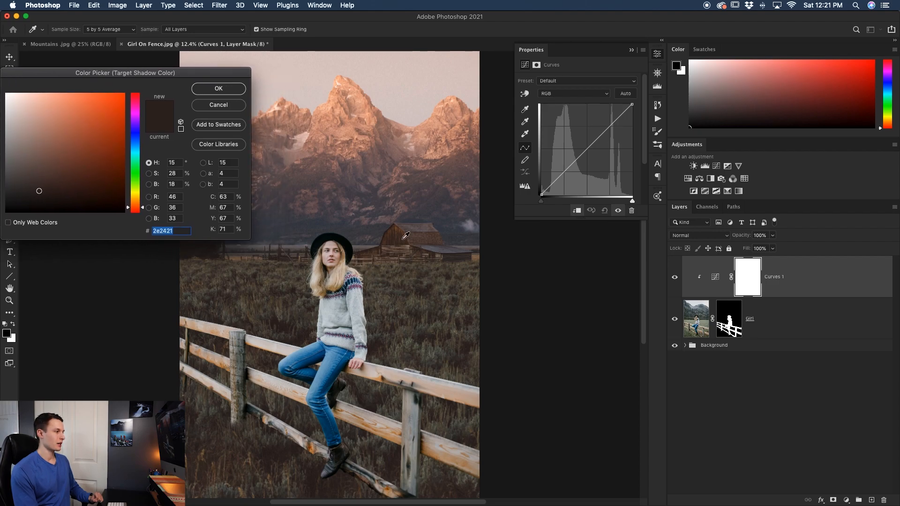
type("ffffff")
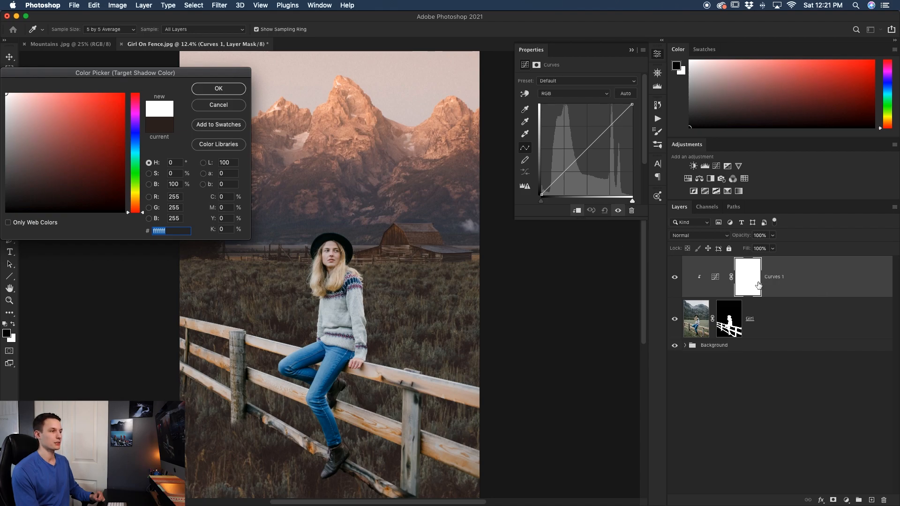
left_click(218, 106)
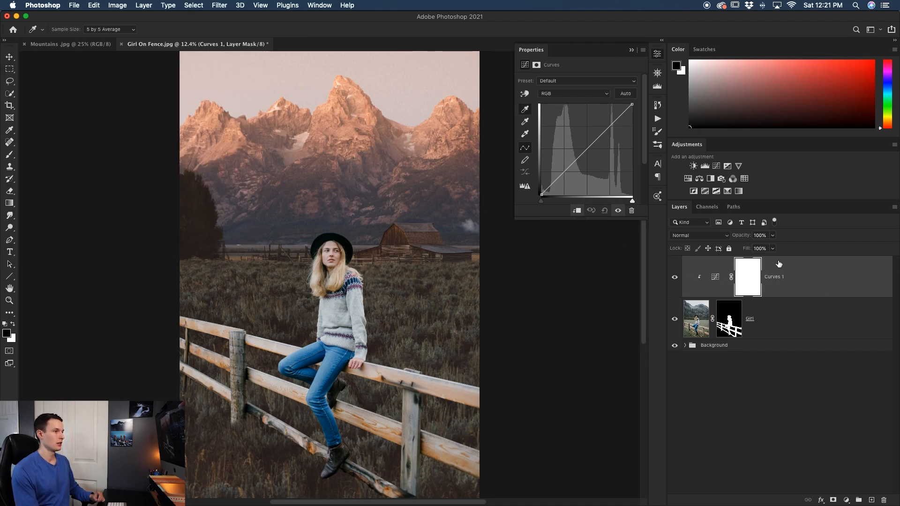
Step: Set the Curves target shadow color to 2b211f by sampling the dark grass below the fence, and save it as default
left_click(715, 281)
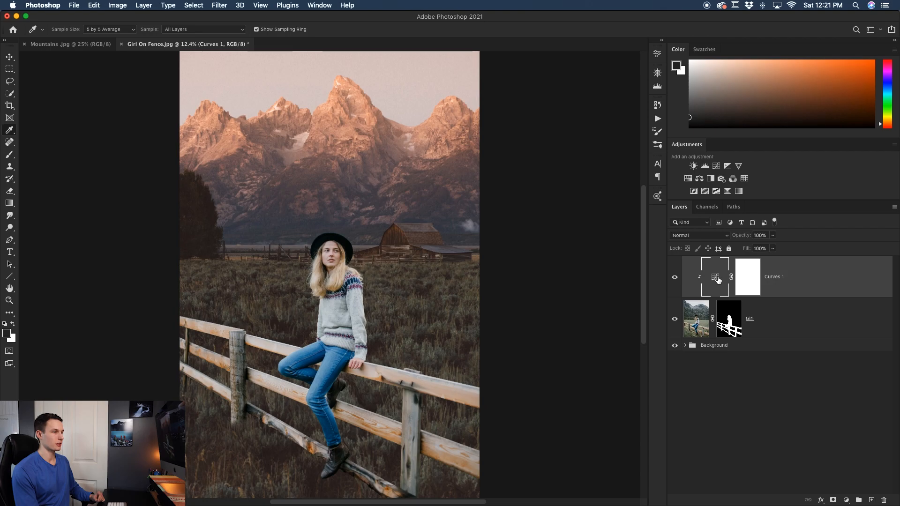
double_click(716, 280)
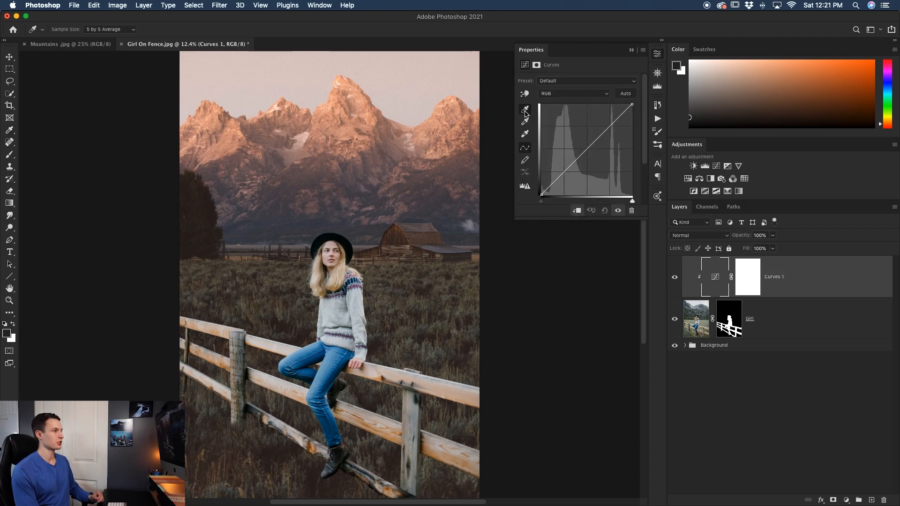
double_click(526, 111)
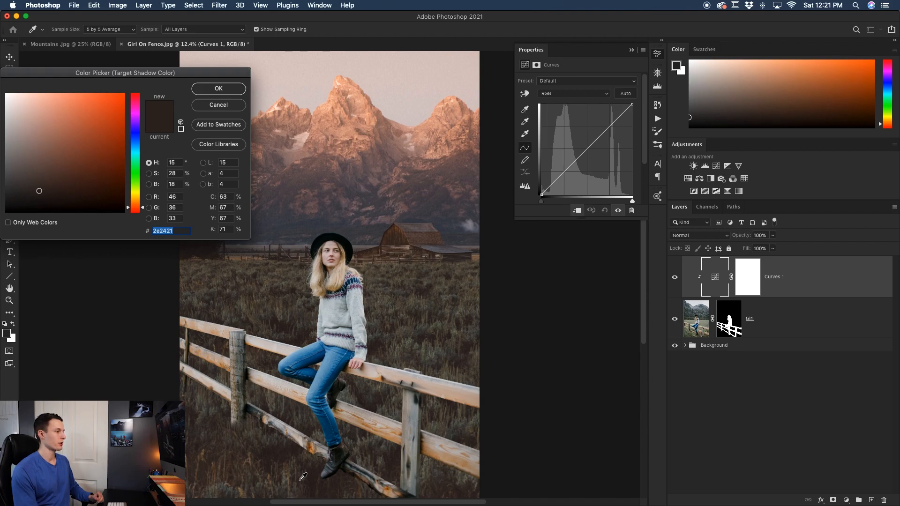
left_click(275, 451)
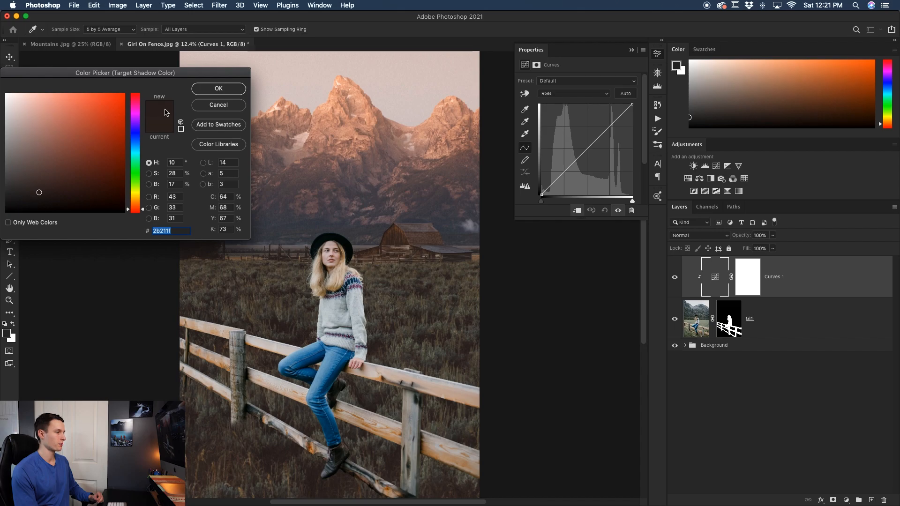
left_click(217, 90)
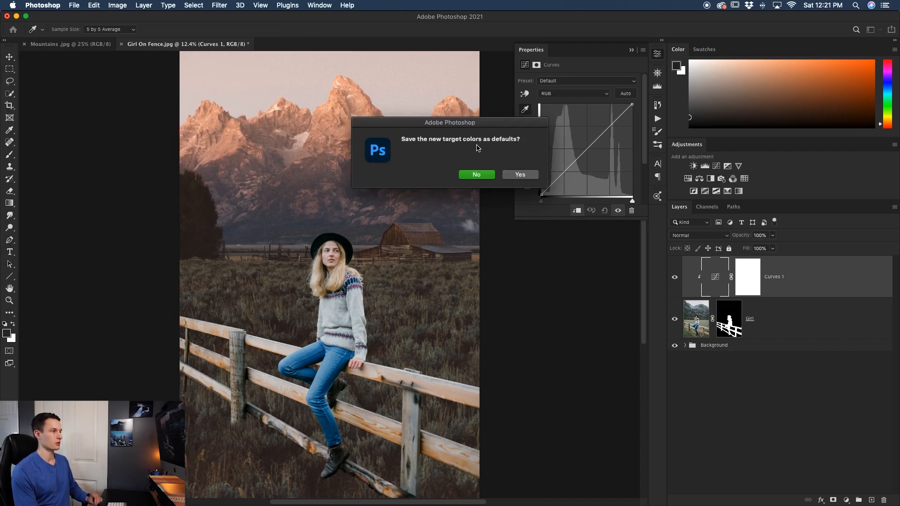
left_click(520, 175)
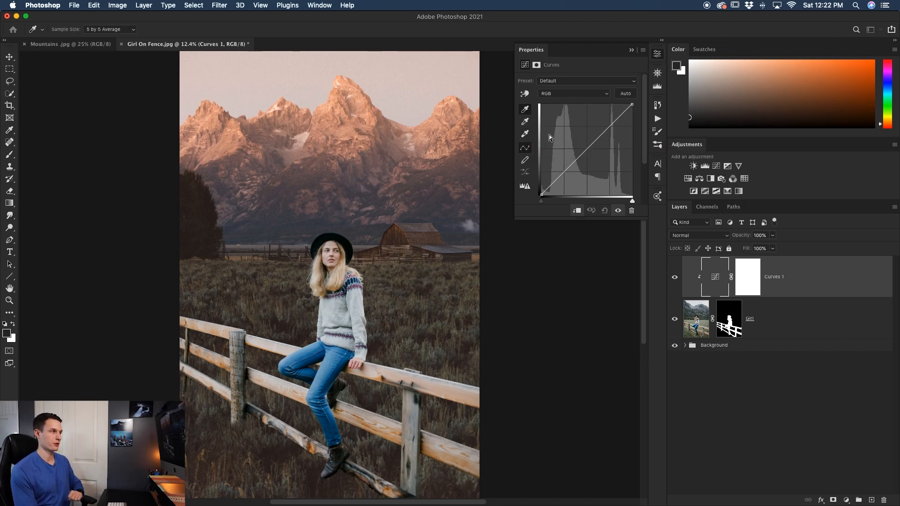
Step: Set the Curves target midtone color to 6b595a by sampling the shaded mountainside, and save it as default
double_click(526, 123)
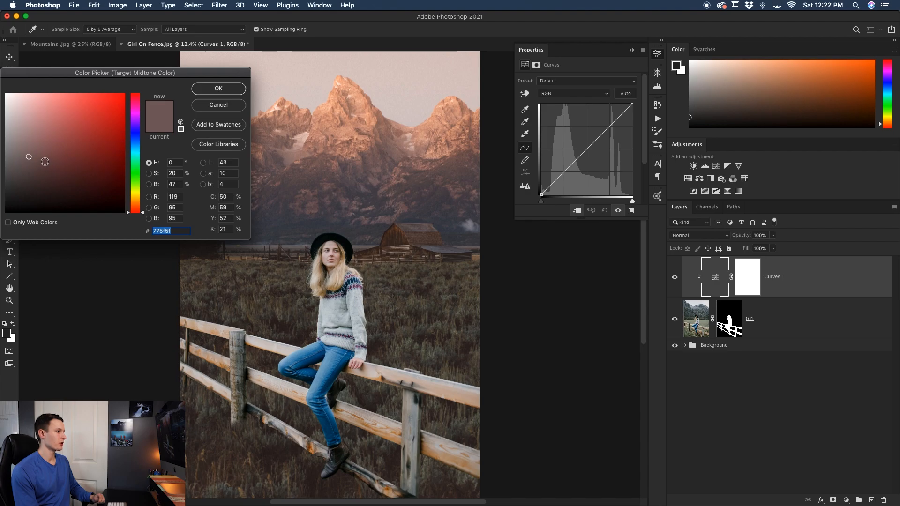
left_click(414, 199)
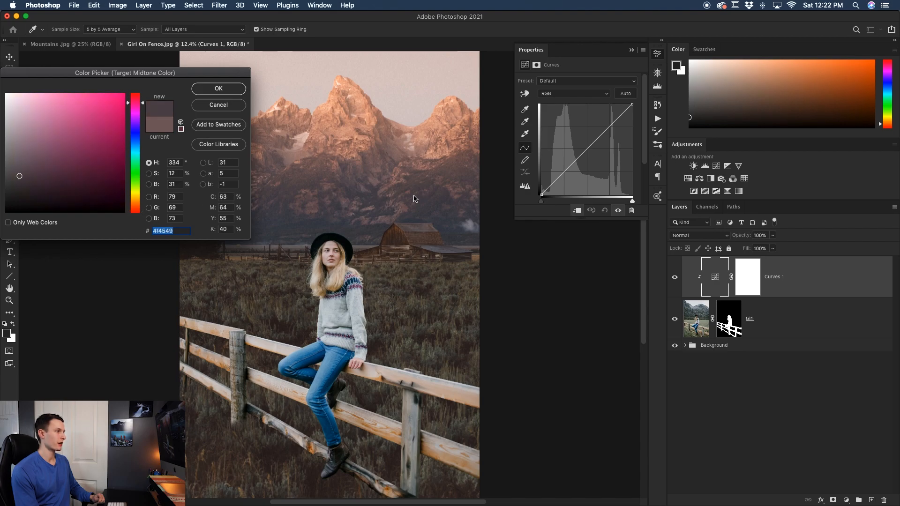
left_click_drag(415, 199, 414, 184)
left_click_drag(358, 166, 359, 170)
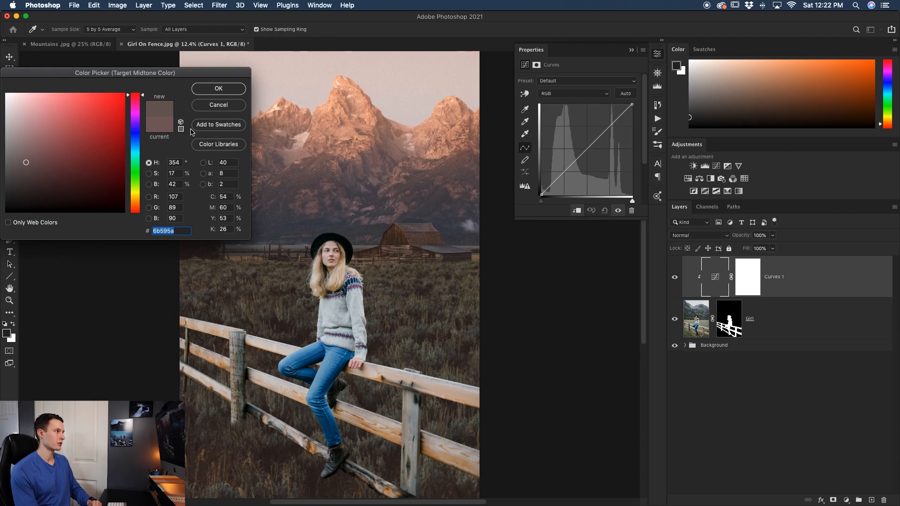
left_click(218, 93)
left_click(529, 175)
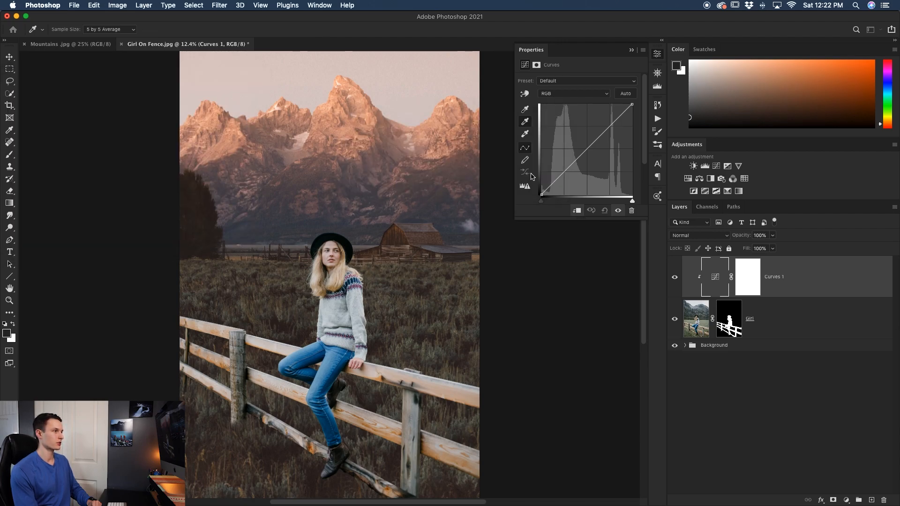
Step: Set the Curves target highlight color to f9cfb8 by sampling the sunlit mountain peak
double_click(526, 135)
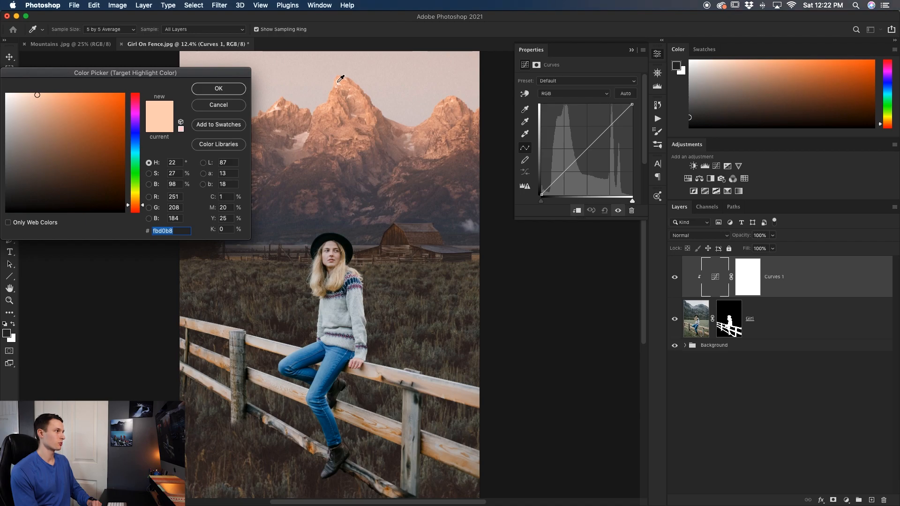
left_click(238, 90)
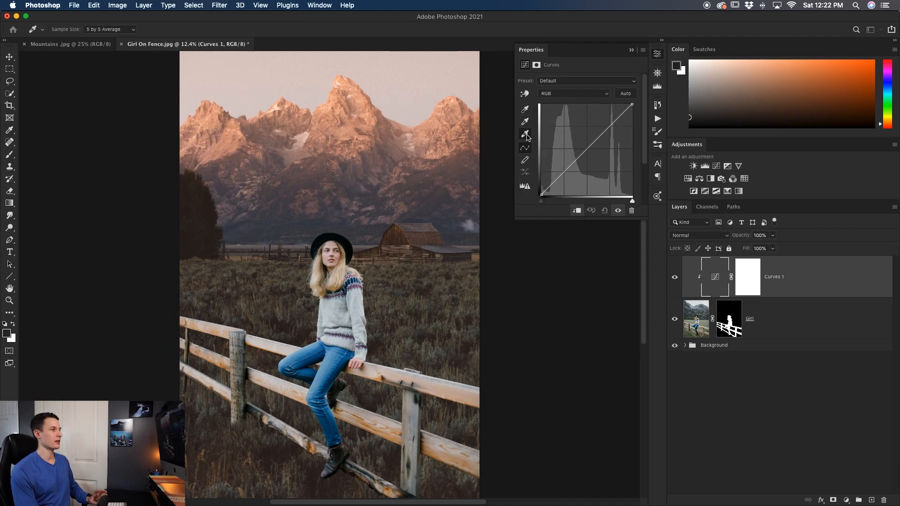
double_click(527, 137)
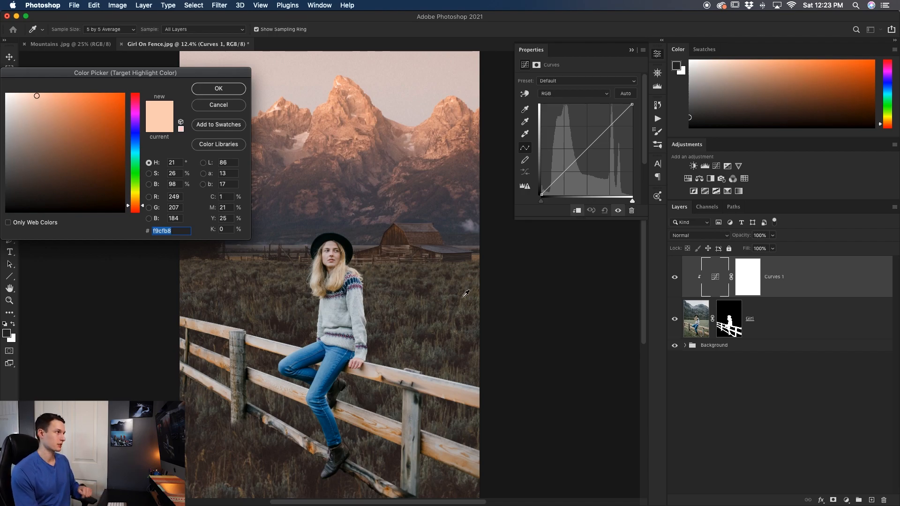
key("Return")
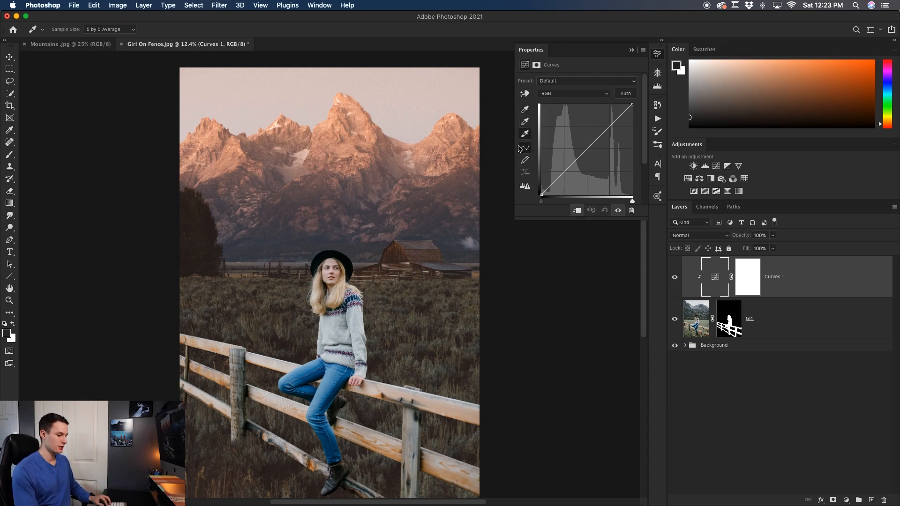
Step: Match the Girl layer's highlights with the Curves highlight eyedropper by sampling a bright area on the woman
key("super+0")
key("super+equal")
key("super+equal")
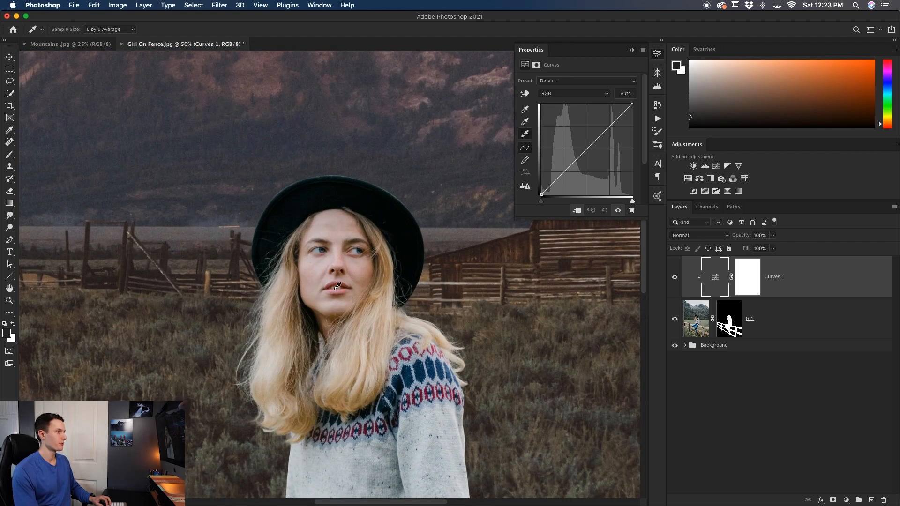
scroll(375, 265, "down", 3)
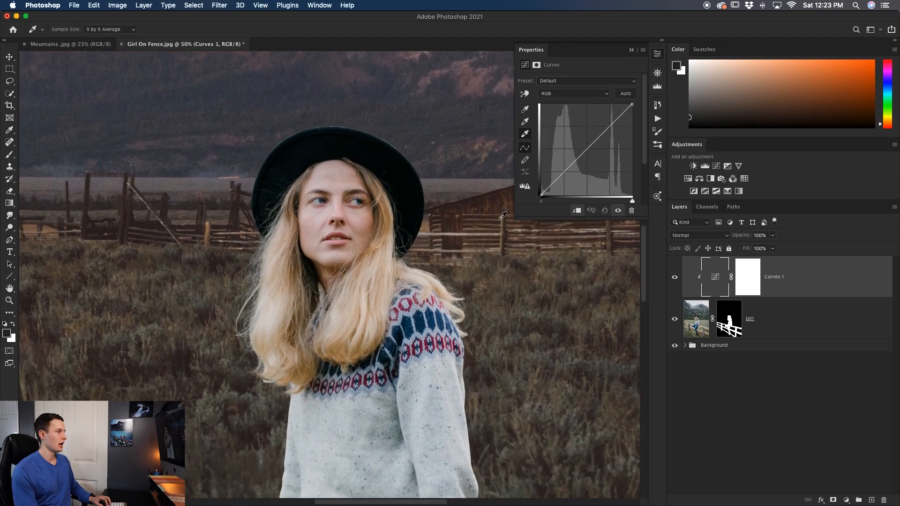
left_click(277, 315)
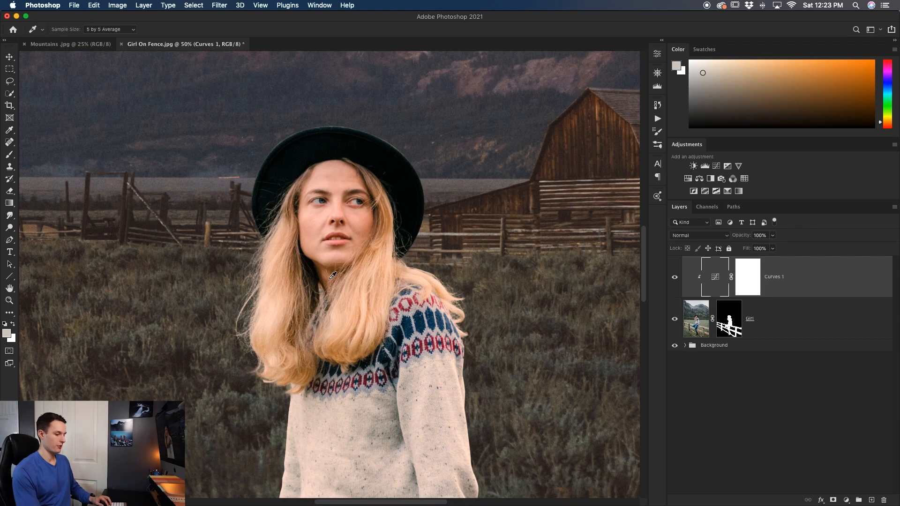
key("super+0")
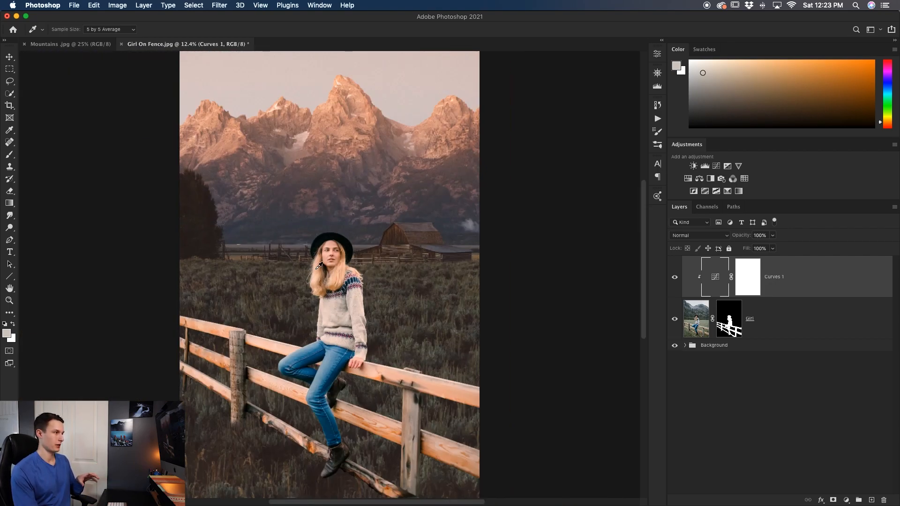
scroll(428, 279, "left", 2)
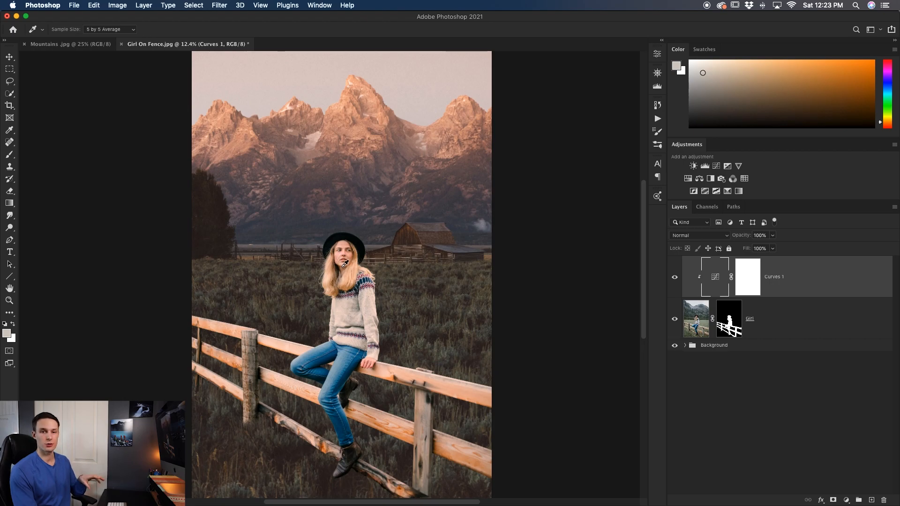
Step: Reopen the Curves 1 adjustment and match the midtones with the midtone eyedropper by sampling a neutral gray area of the Girl layer
key("super+equal")
key("super+equal")
key("super+equal")
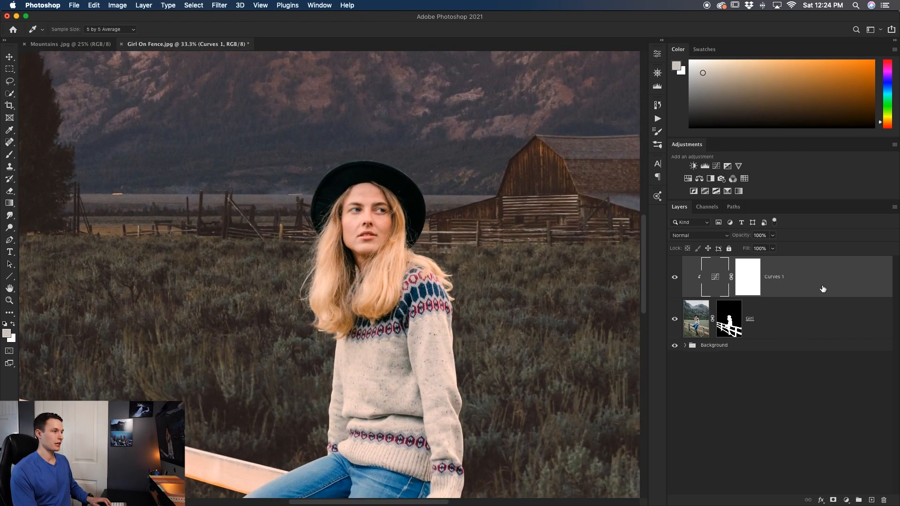
double_click(717, 278)
left_click(525, 121)
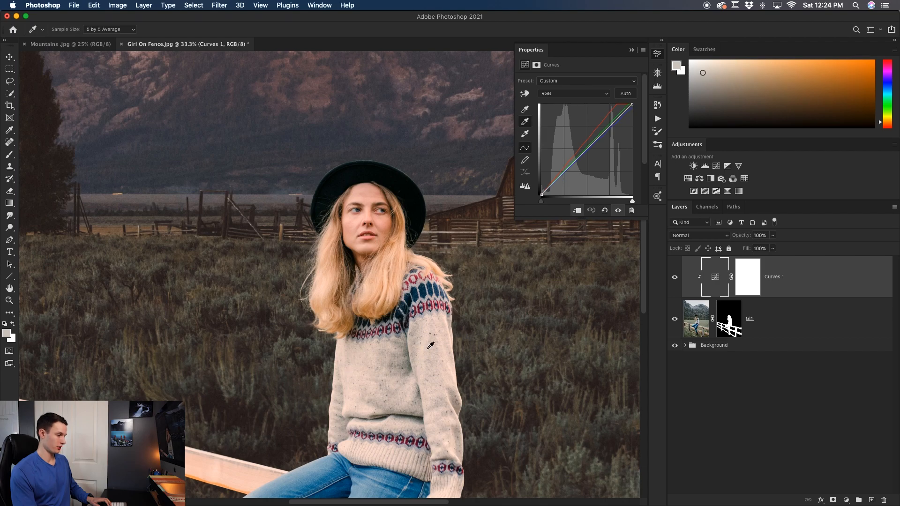
key("super+minus")
scroll(397, 336, "down", 3)
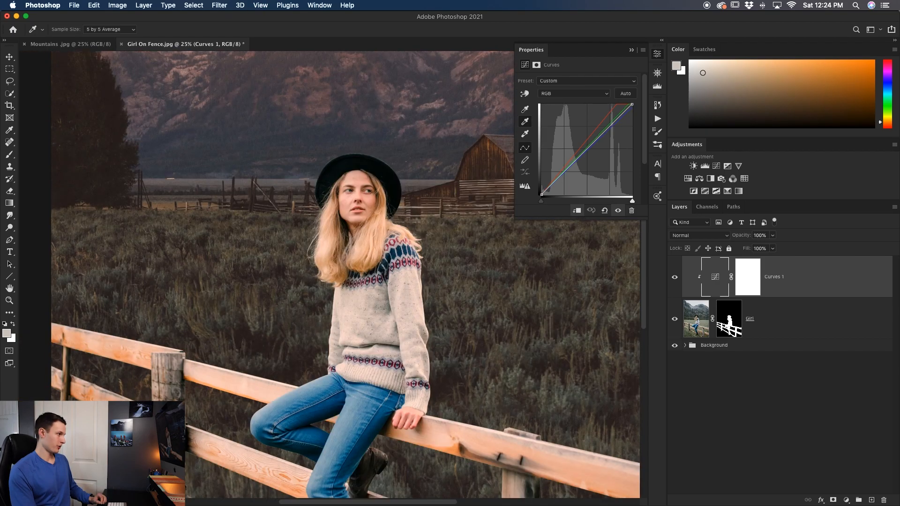
left_click(631, 50)
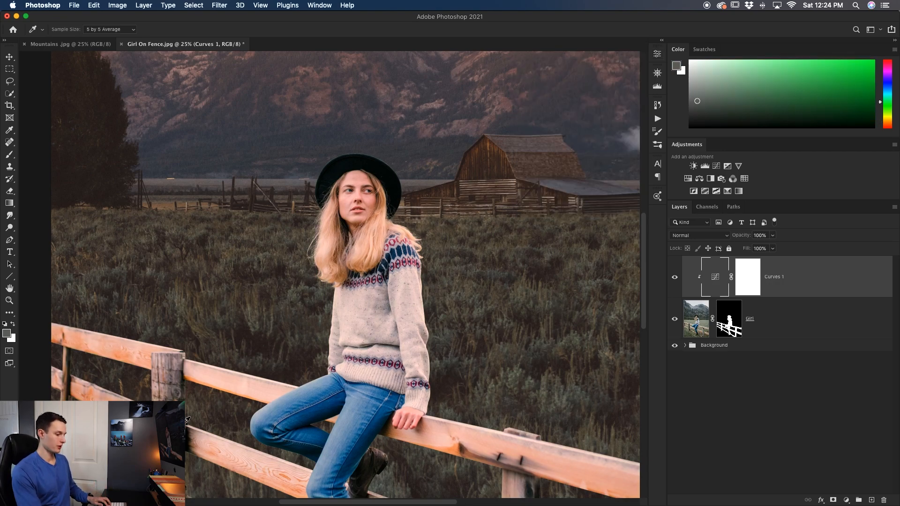
key("super+0")
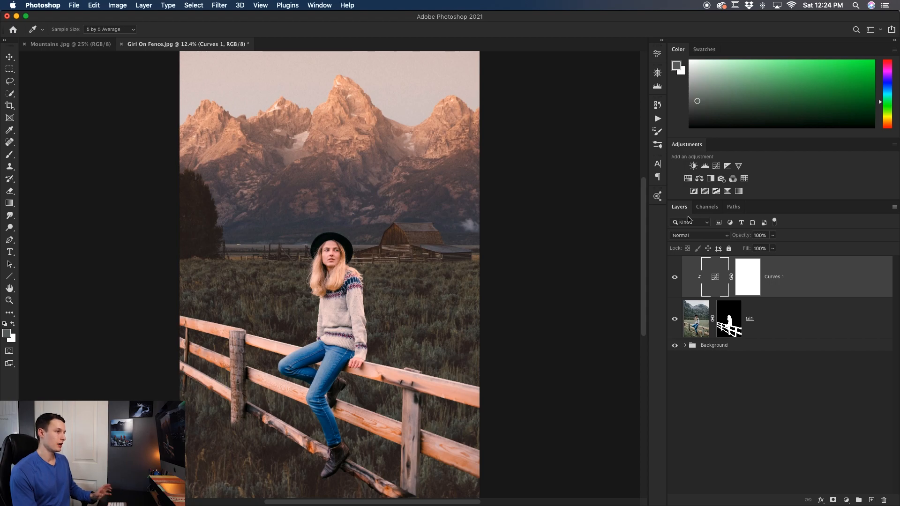
Step: Match the Girl layer's shadows with the Curves shadow eyedropper by sampling dark spots on the fence and the woman
double_click(708, 277)
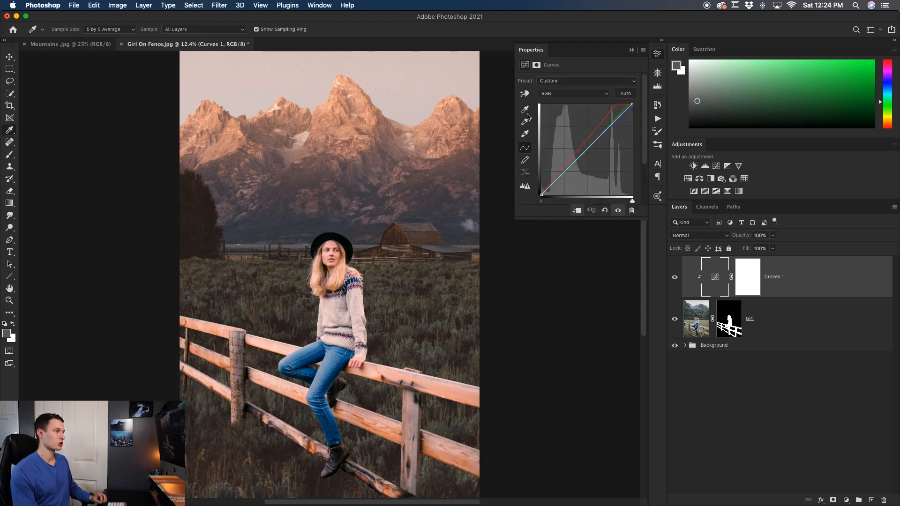
left_click(525, 113)
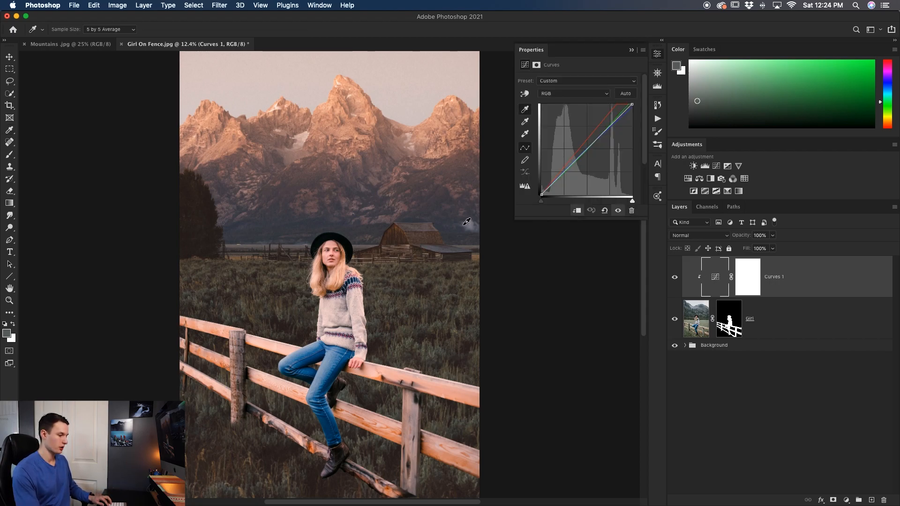
key("super+equal")
key("super+equal")
scroll(442, 352, "down", 5)
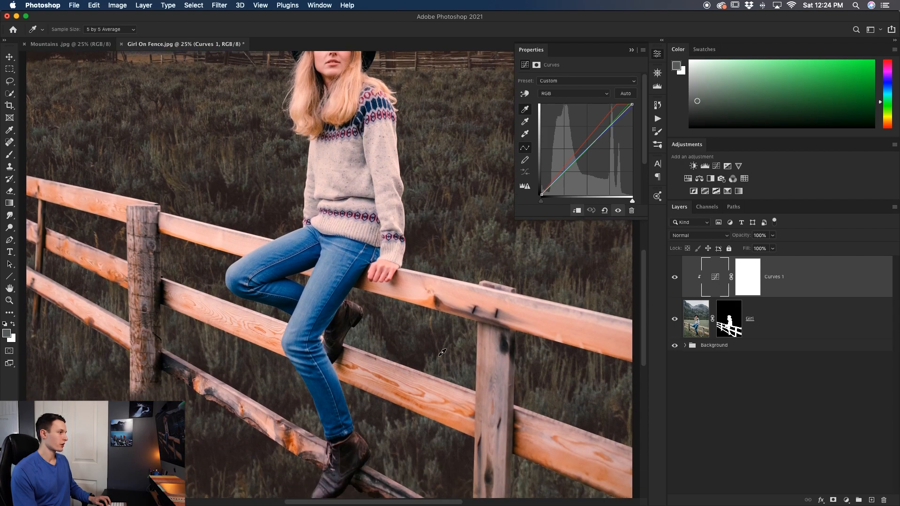
left_click(162, 361)
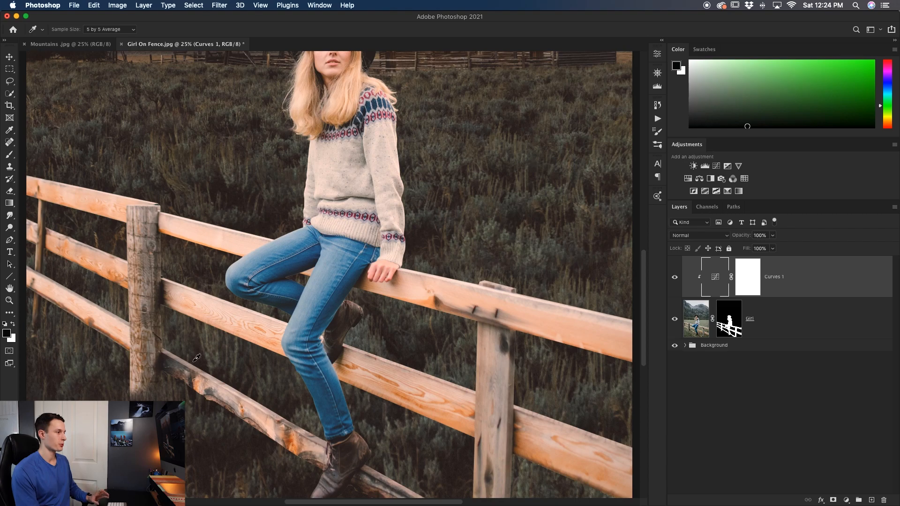
scroll(209, 358, "up", 2)
key("super+0")
left_click(409, 495)
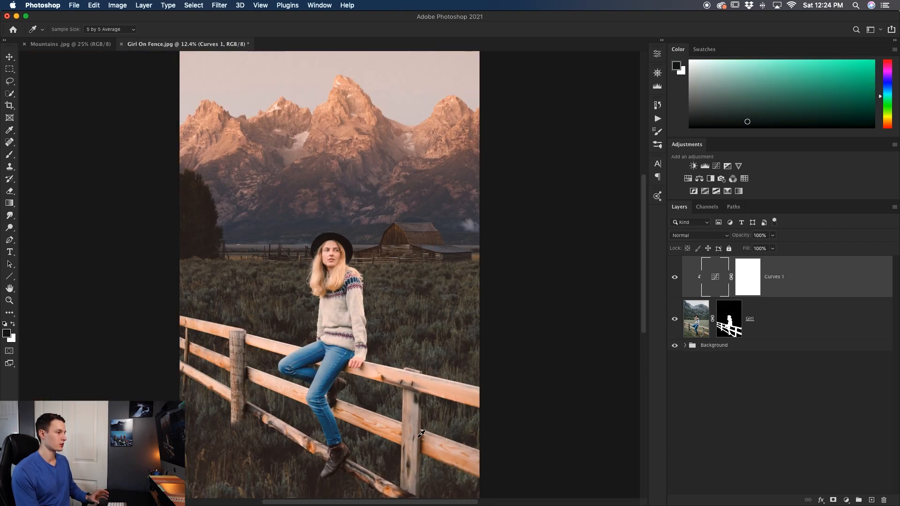
left_click(351, 363)
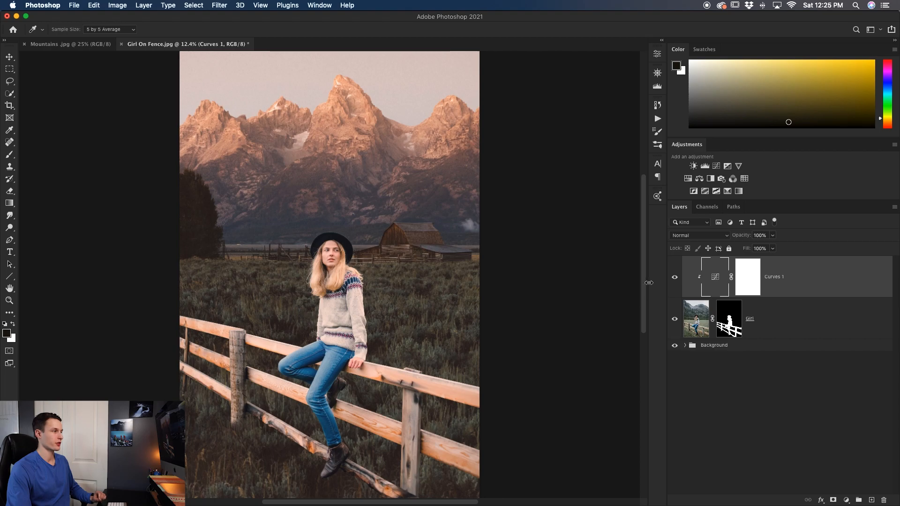
Step: Compare the composite with and without the Curves 1 adjustment
left_click(675, 278)
left_click(675, 278)
left_click(675, 278)
left_click(675, 277)
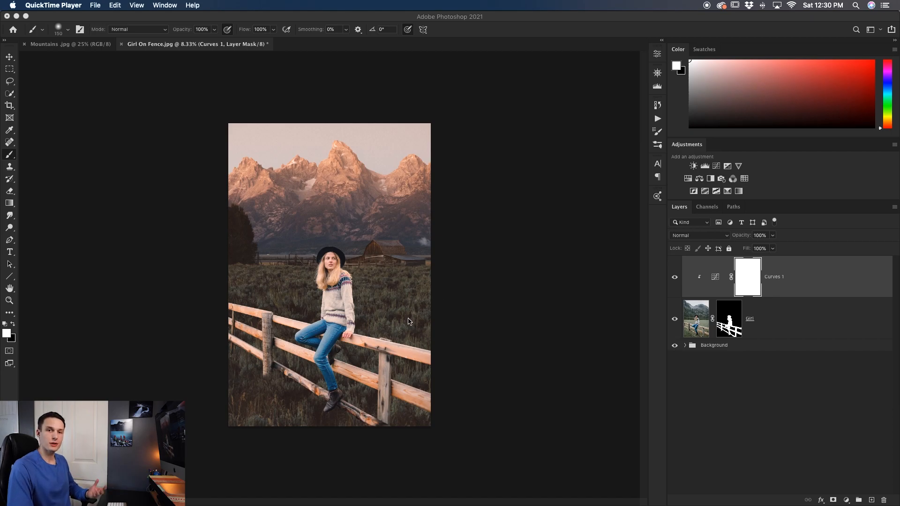
Step: Select the fence to the left of the woman on the Girl layer with the Quick Selection tool, up to her hair and back
left_click(374, 322)
key("super+equal")
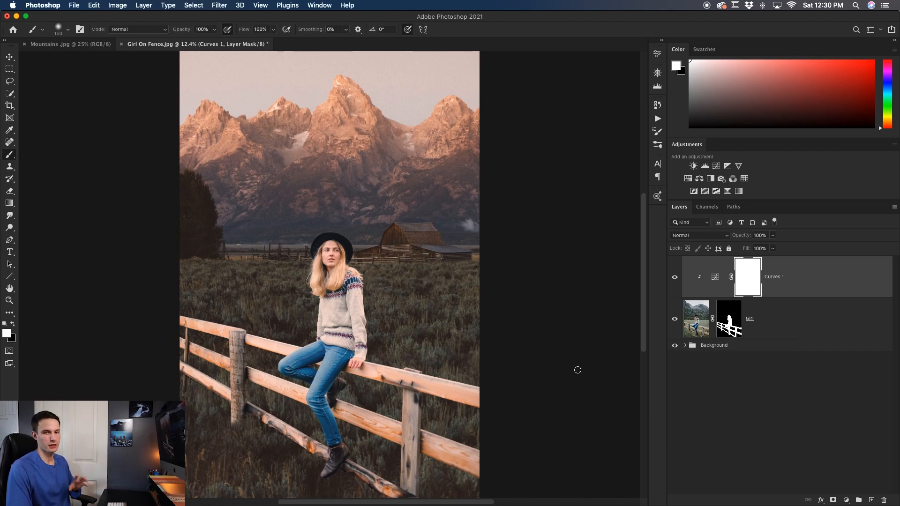
left_click(697, 323)
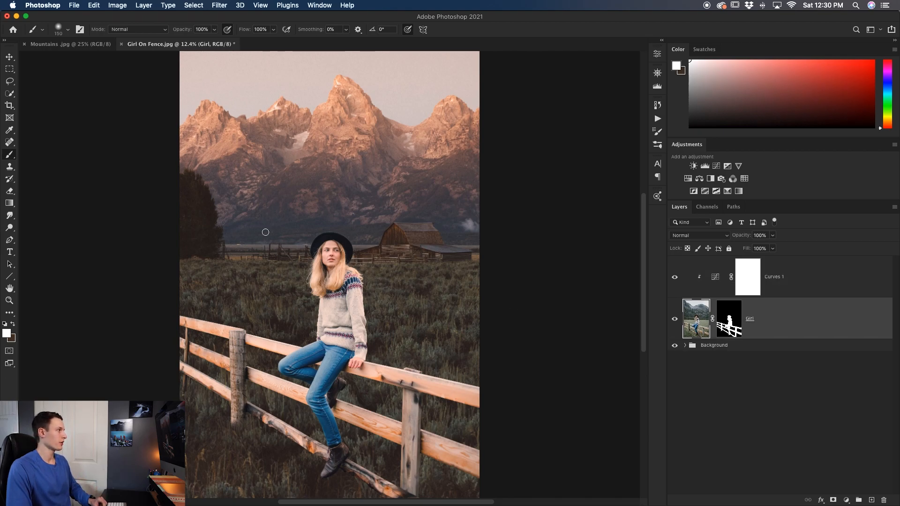
left_click(6, 92)
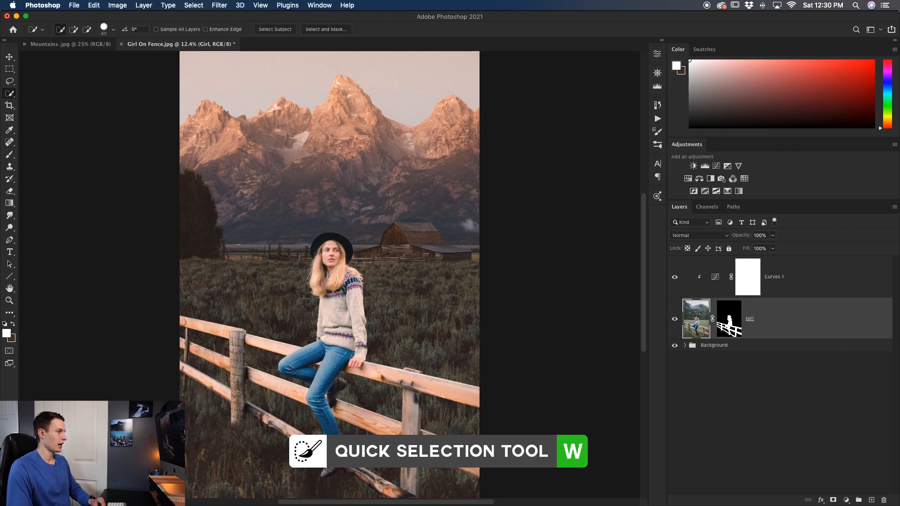
mouse_move(296, 333)
left_mouse_down()
mouse_move(259, 349)
mouse_move(309, 435)
mouse_move(295, 445)
mouse_move(256, 422)
mouse_move(185, 326)
mouse_move(188, 392)
mouse_move(265, 446)
mouse_move(230, 442)
left_mouse_up()
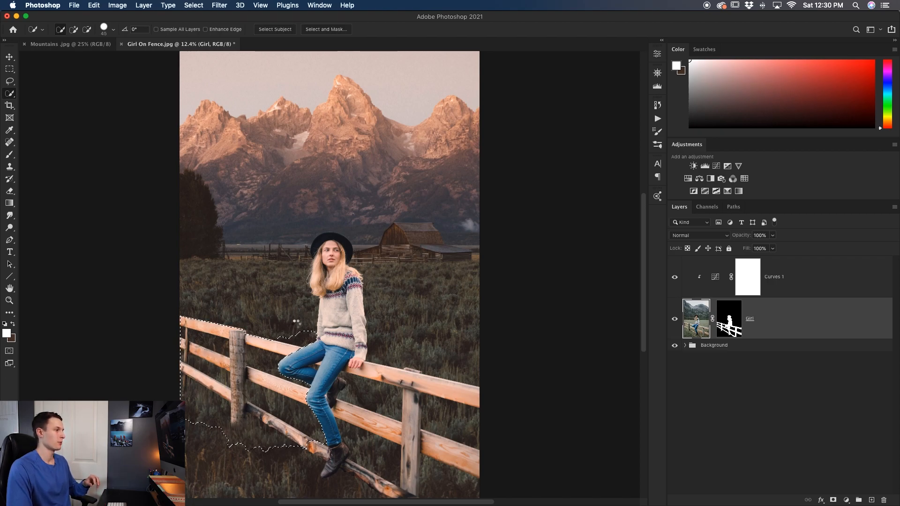
left_click_drag(307, 331, 311, 305)
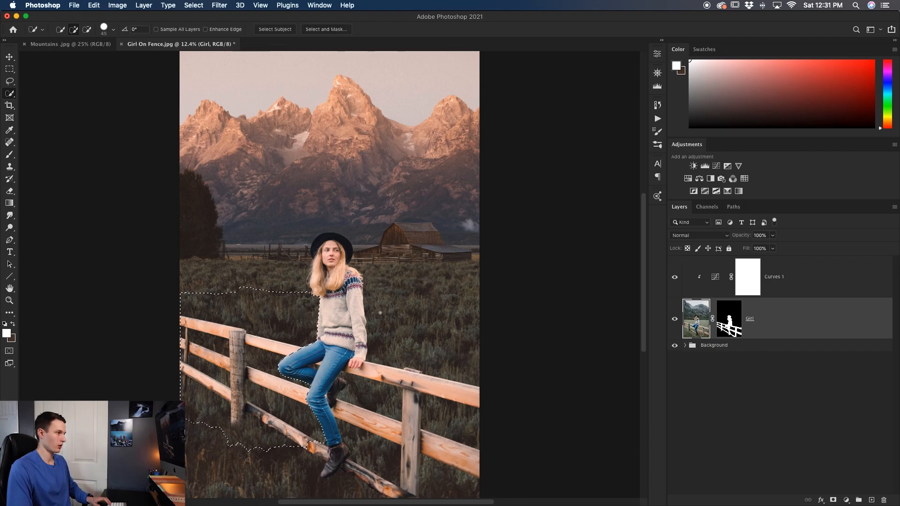
Step: Extend the selection over the fence to the right of the woman and refine it around her boots
left_click_drag(380, 312, 383, 341)
mouse_move(387, 376)
left_mouse_down()
mouse_move(381, 412)
mouse_move(430, 450)
mouse_move(438, 491)
mouse_move(393, 492)
mouse_move(375, 482)
mouse_move(358, 434)
left_mouse_up()
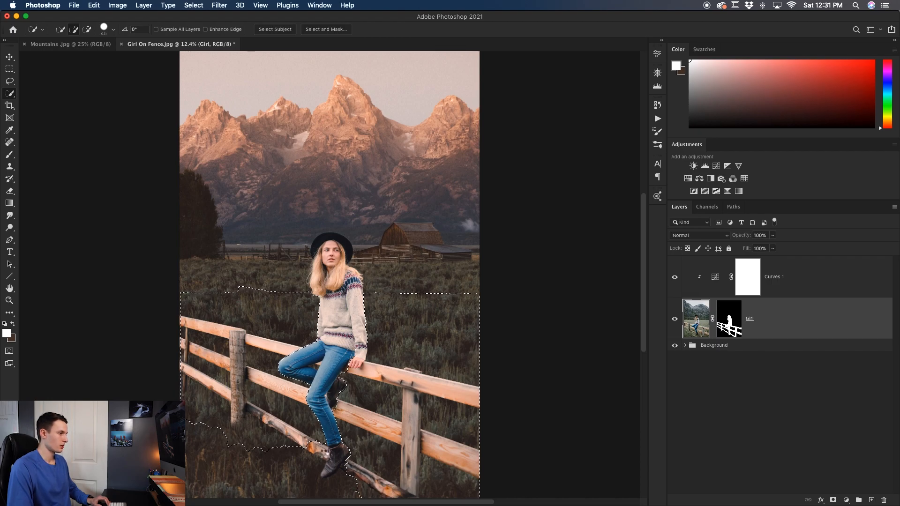
left_click_drag(321, 447, 328, 471)
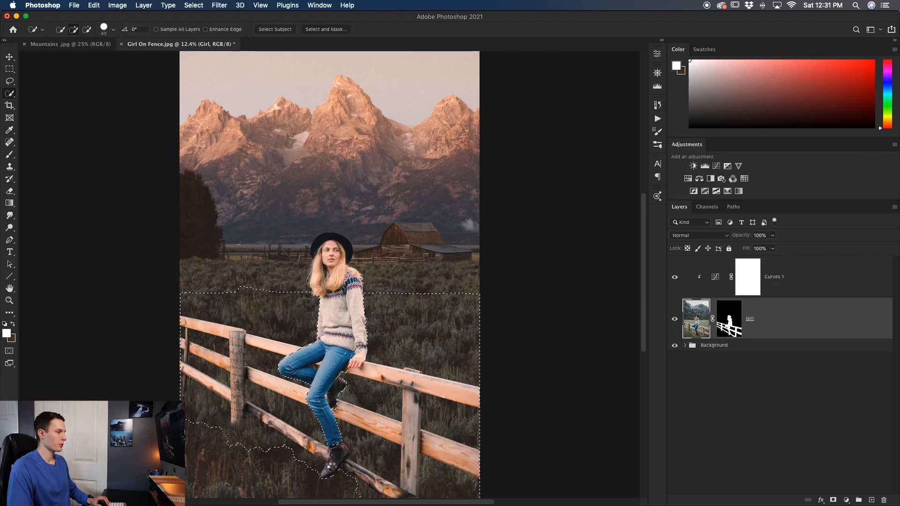
key("alt")
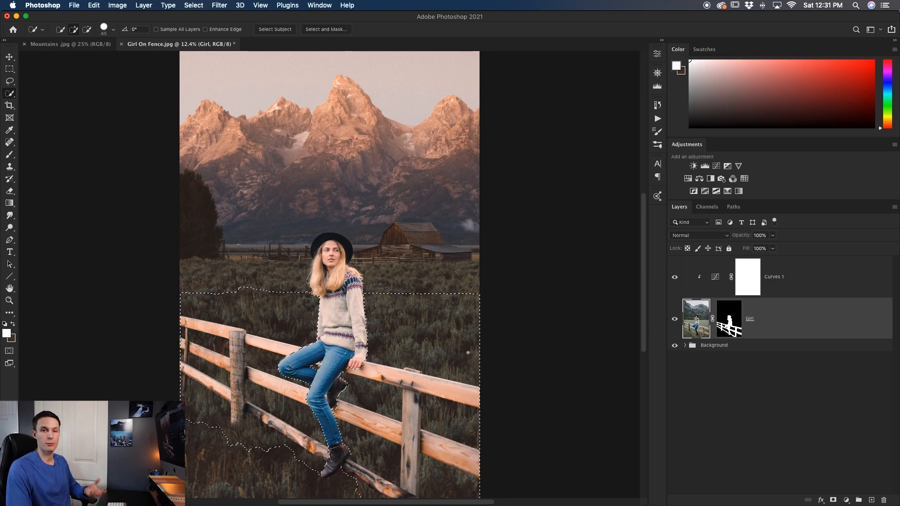
Step: Create a new layer above Curves 1 and mask it with the fence selection
left_click(791, 293)
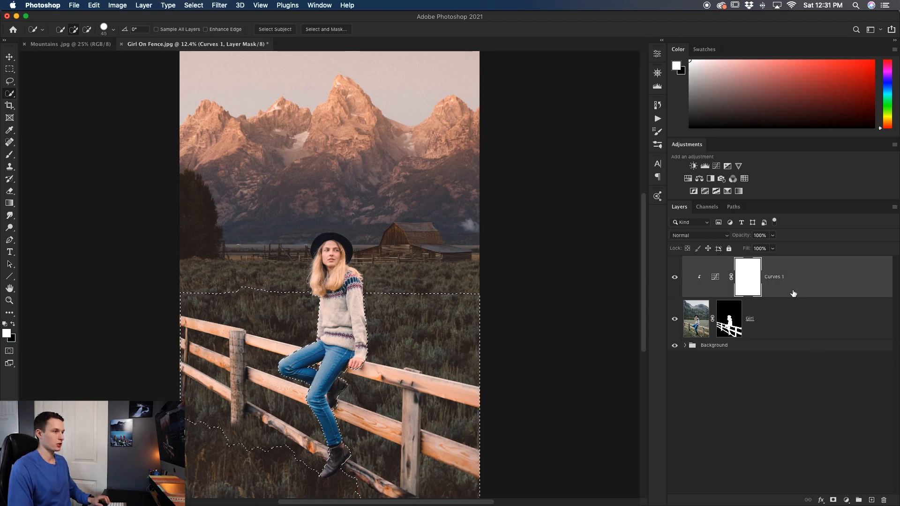
left_click(871, 500)
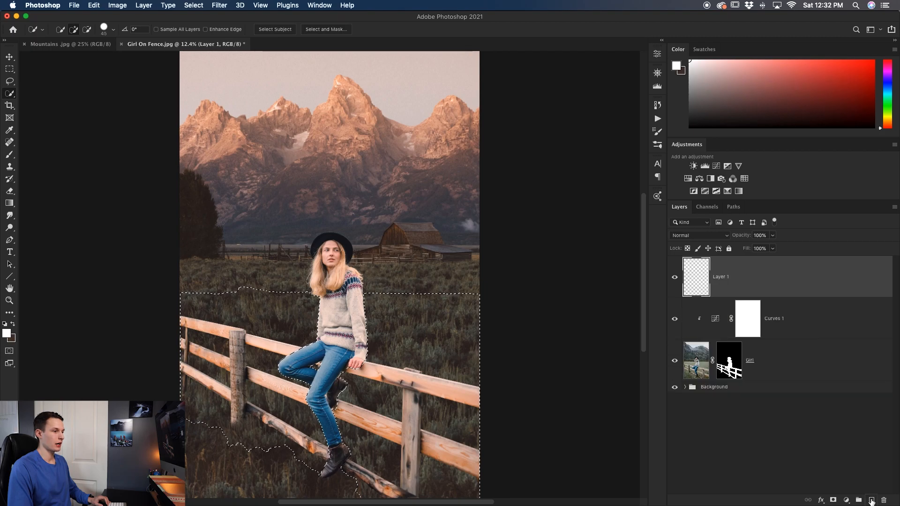
left_click(833, 500)
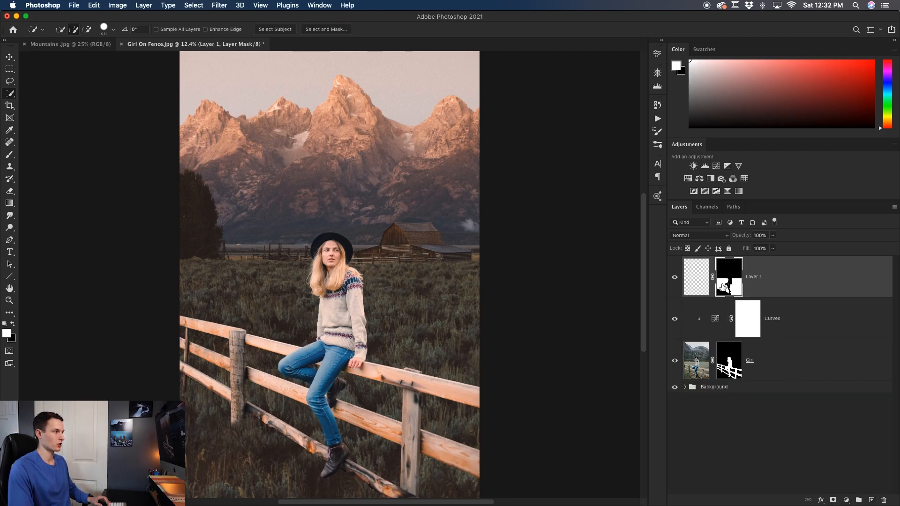
Step: Fill the new masked layer with a dark brown sampled from the barn in the background
left_click(696, 281)
key("b")
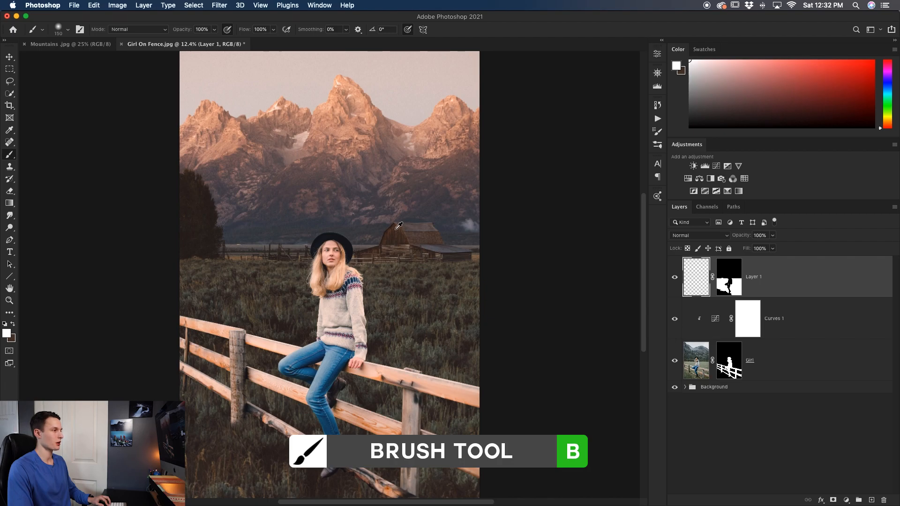
left_click(398, 227, "alt")
left_click_drag(398, 229, 395, 229)
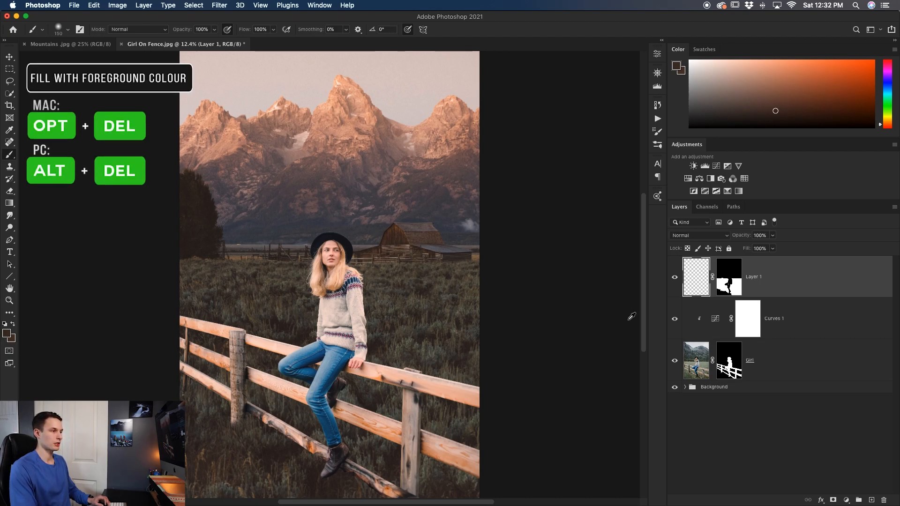
key("alt+BackSpace")
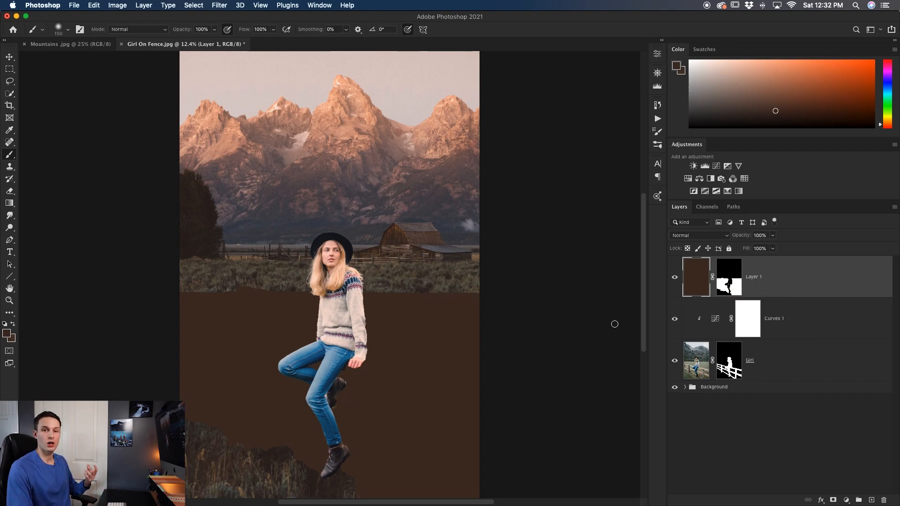
Step: Clip the brown fill layer to the Girl layer and set its blend mode to Color
right_click(799, 283)
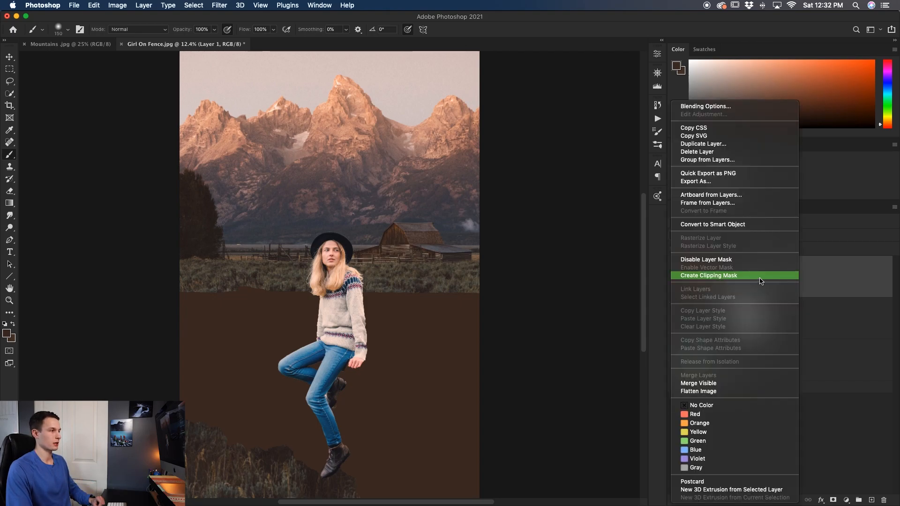
left_click(760, 280)
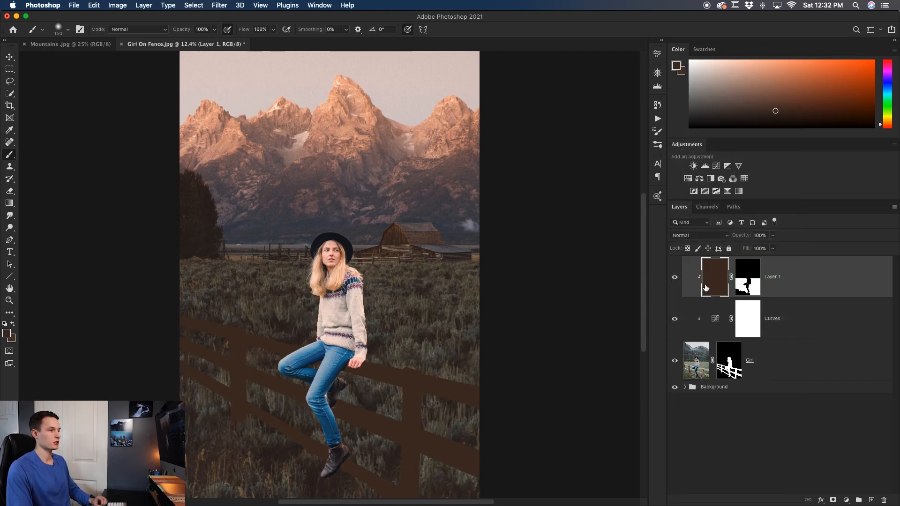
left_click(698, 238)
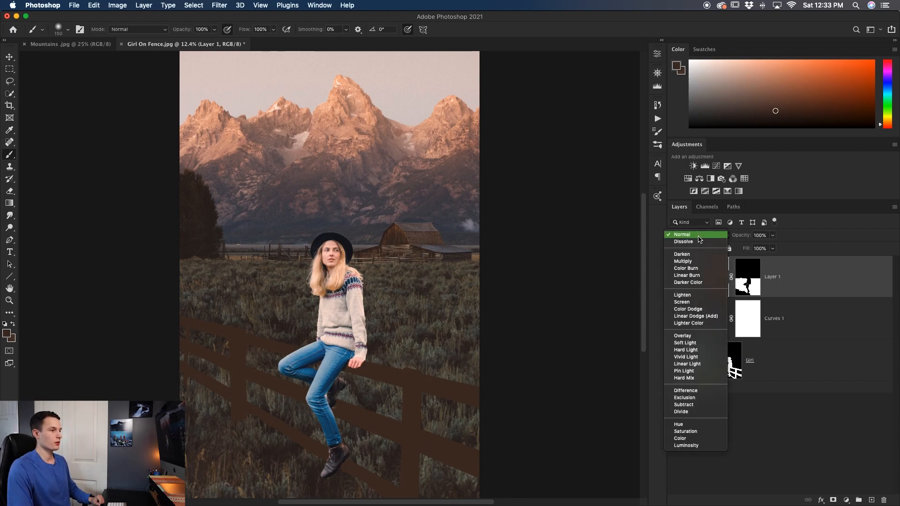
left_click(685, 439)
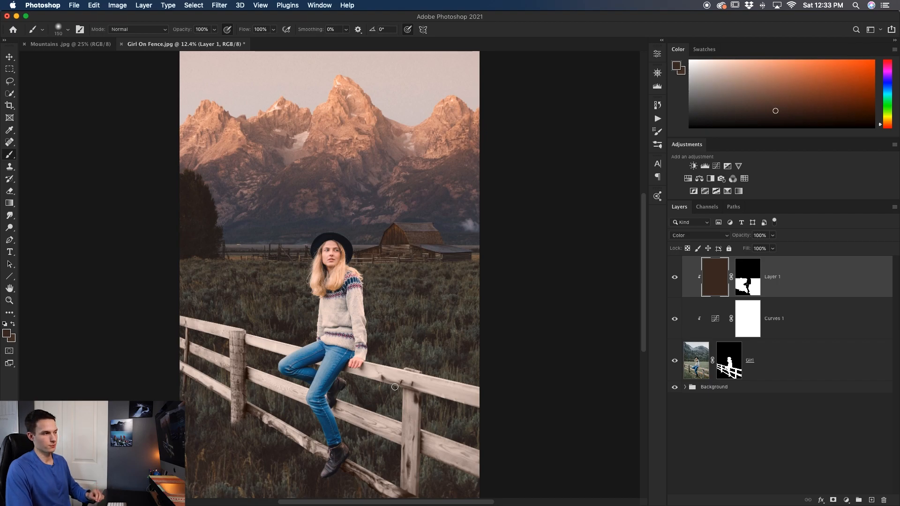
scroll(353, 384, "down", 1)
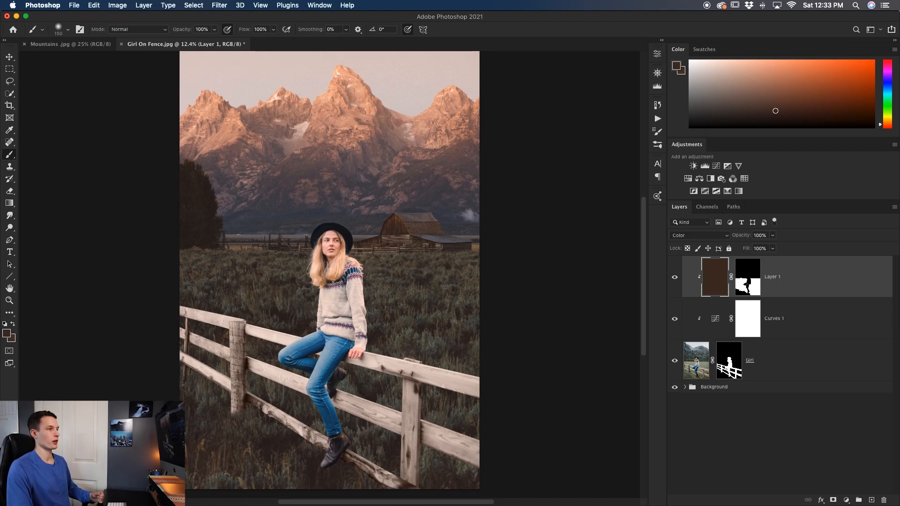
Step: Add a clipped Curves adjustment above Layer 1 and copy Layer 1's fence mask onto it
left_click(716, 166)
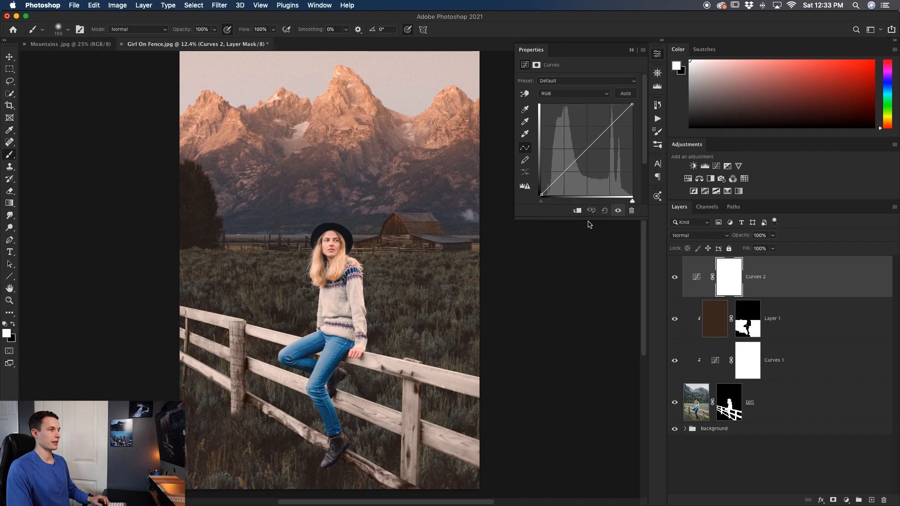
left_click(577, 211)
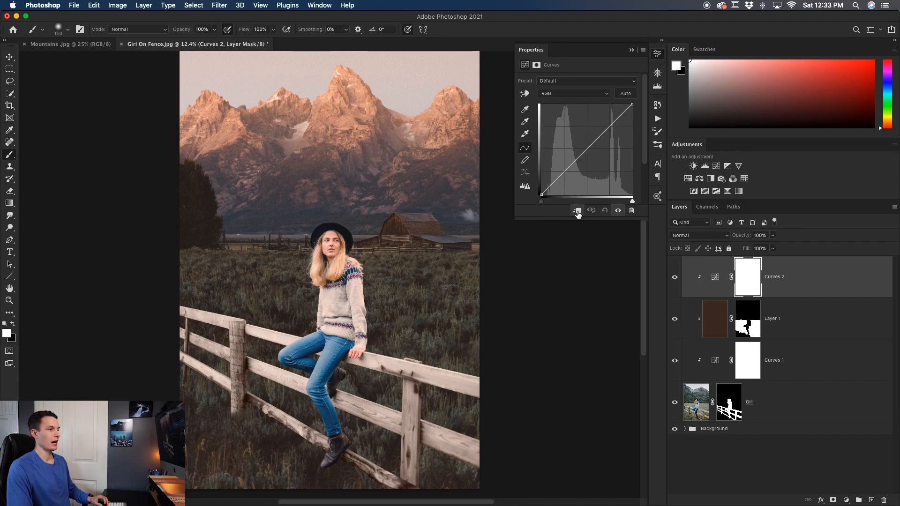
left_click(749, 323)
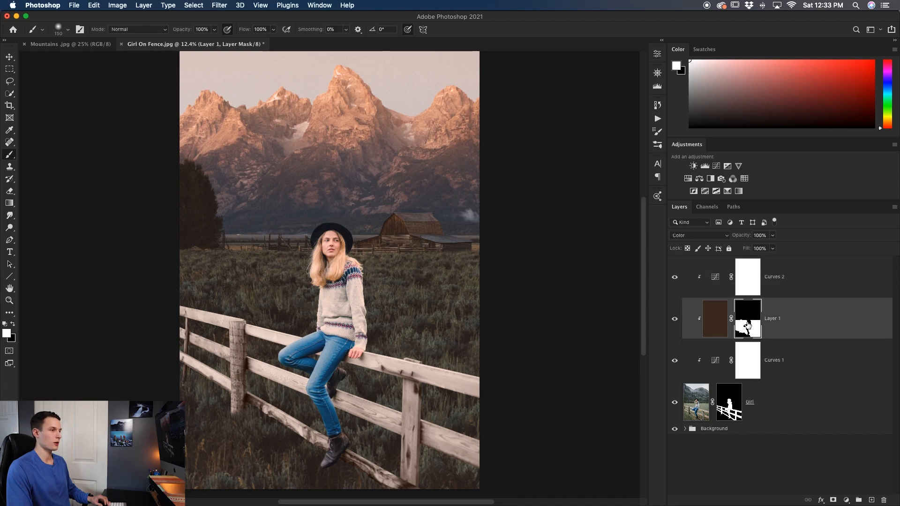
left_click_drag(749, 325, 747, 286)
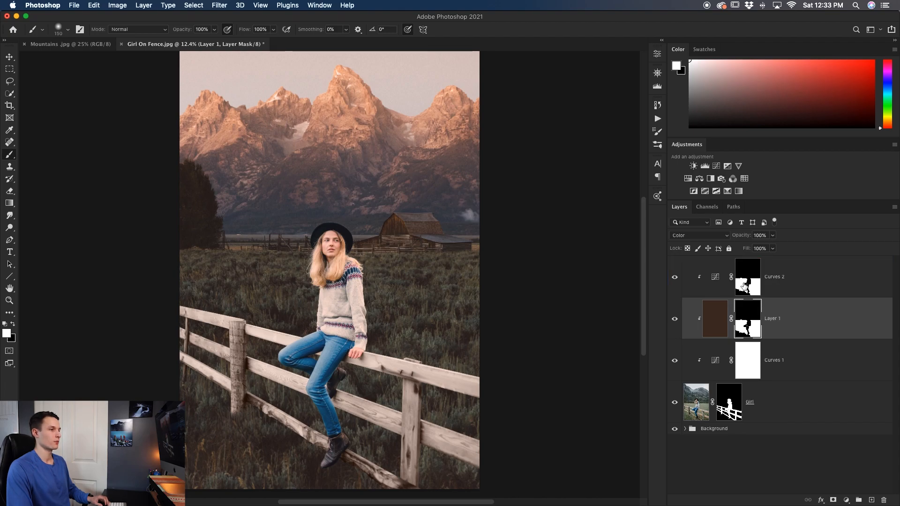
left_click(745, 286)
Step: Darken the fence with the Curves 2 RGB curve, lowering the midtones and highlights while holding up the shadows
double_click(715, 277)
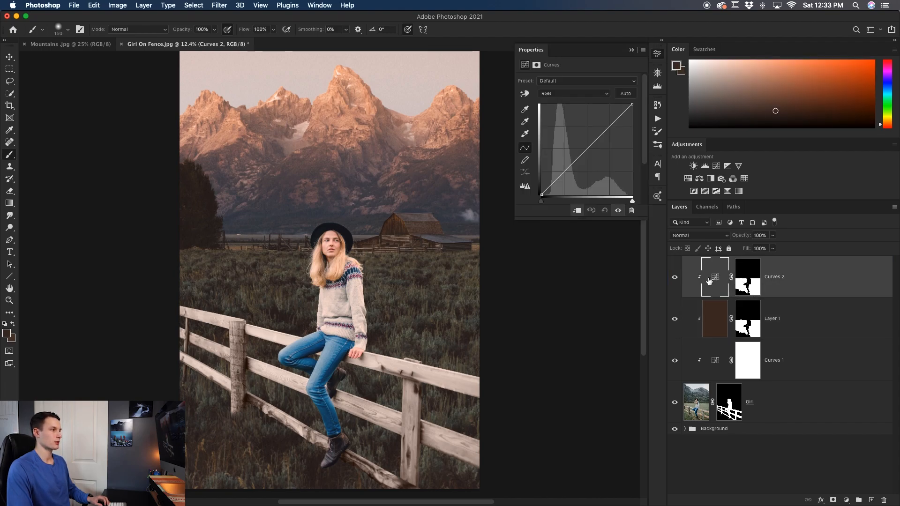
left_click_drag(587, 147, 569, 173)
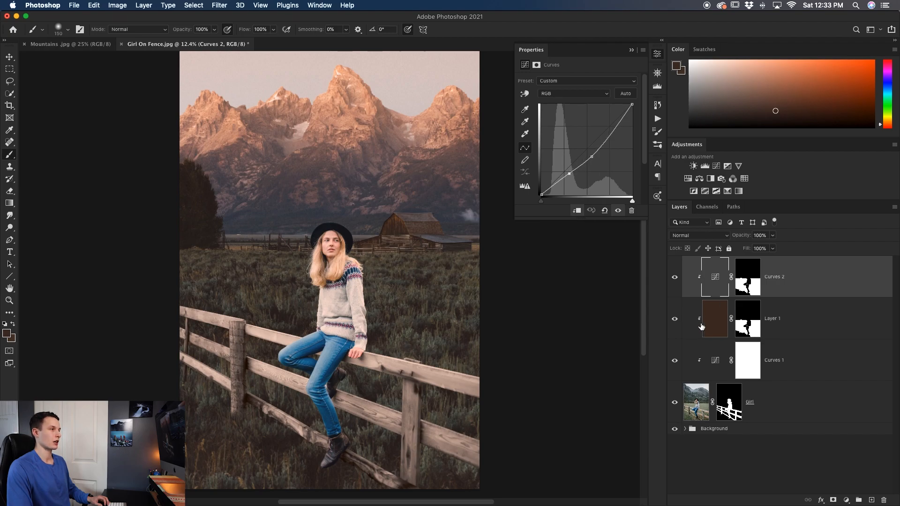
left_click_drag(592, 157, 566, 173)
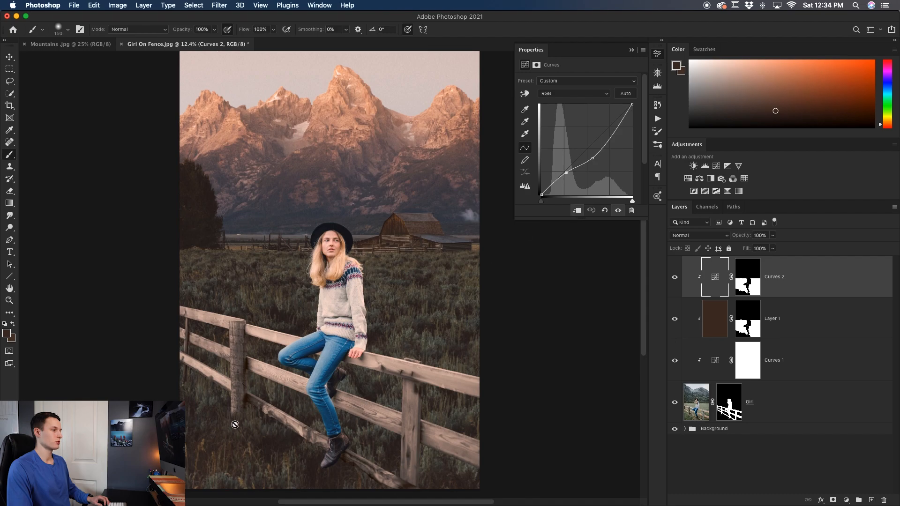
left_click_drag(616, 130, 617, 128)
Step: Compare the cut-out with and without Layer 1, Curves 2 and Curves 1 by switching their visibility off and on
left_click(675, 319)
left_click(675, 318)
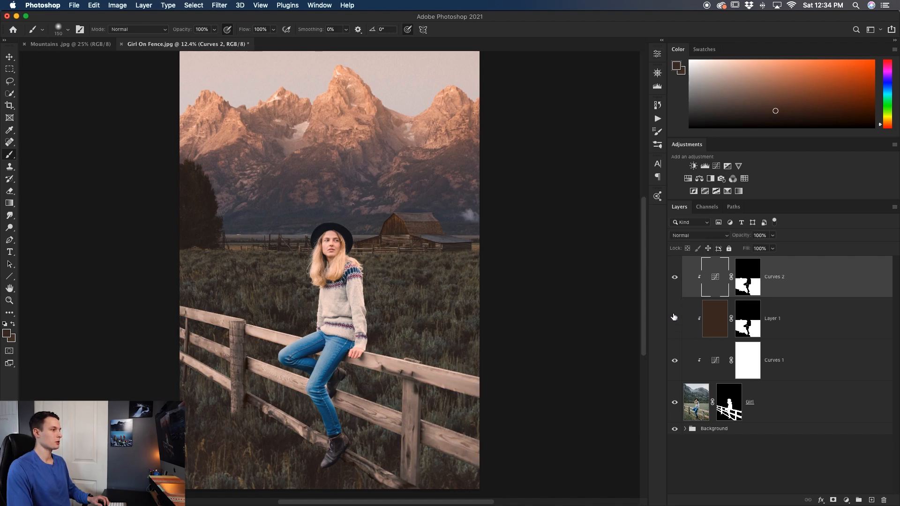
left_click(675, 317)
left_click(673, 304)
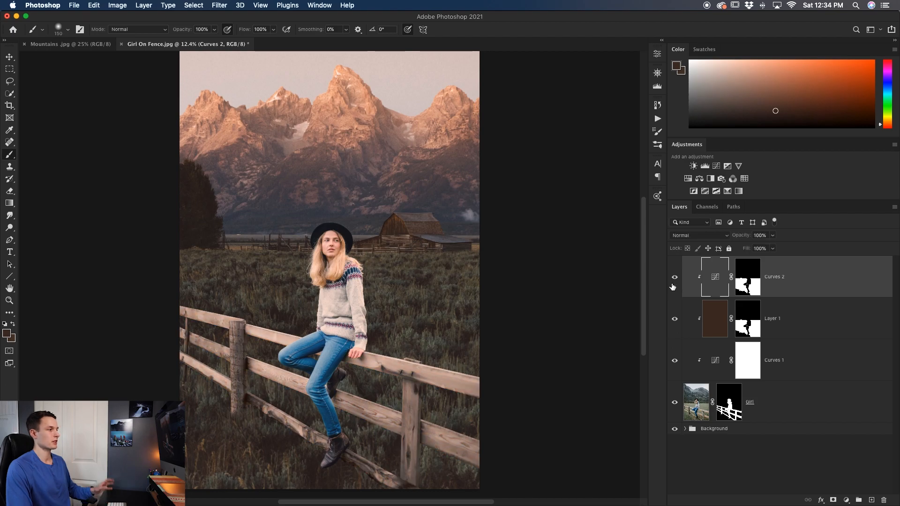
left_click_drag(675, 319, 675, 277)
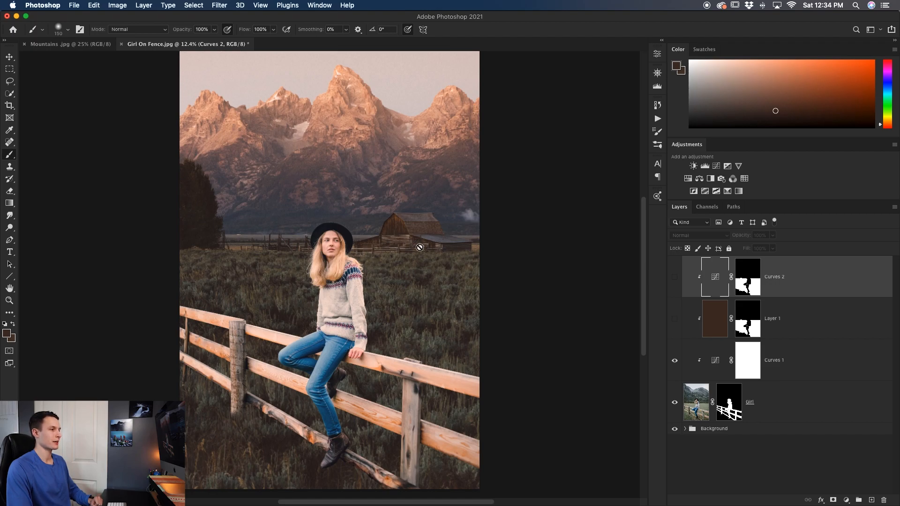
left_click_drag(675, 324, 675, 278)
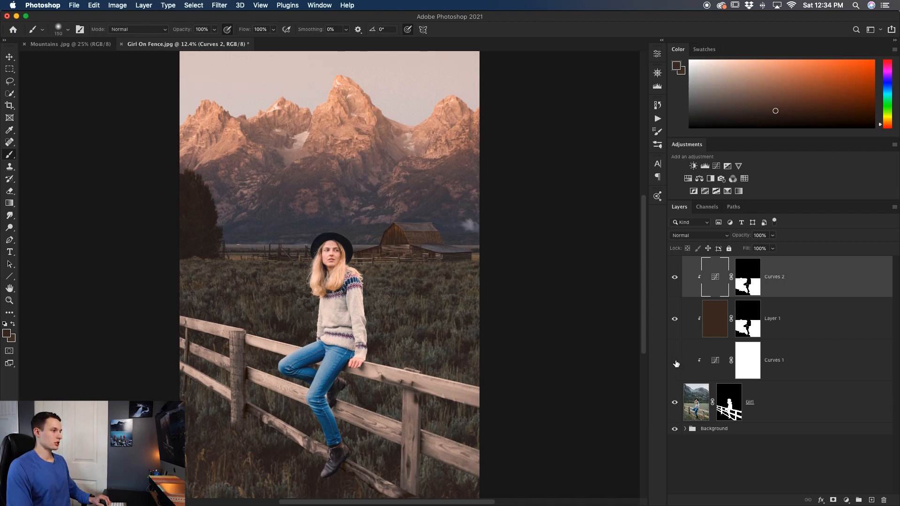
left_click_drag(676, 364, 674, 286)
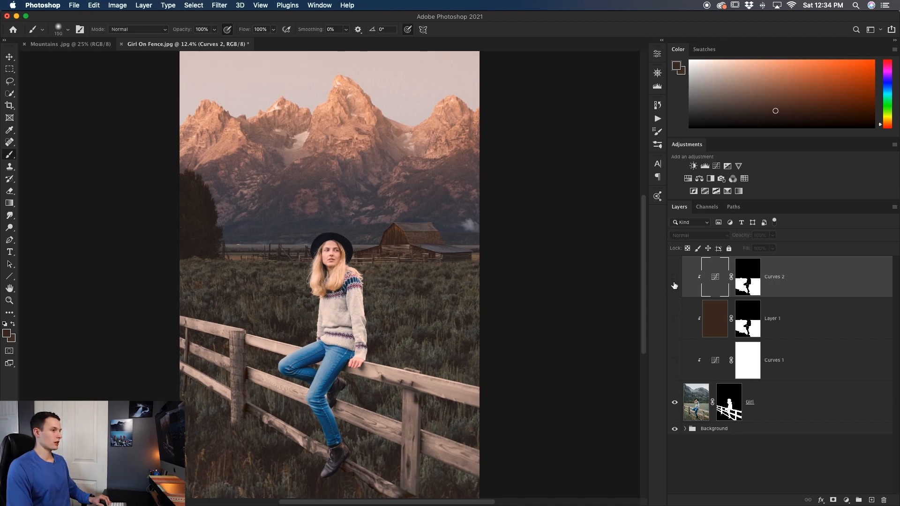
left_click_drag(676, 363, 675, 300)
left_click_drag(675, 364, 670, 292)
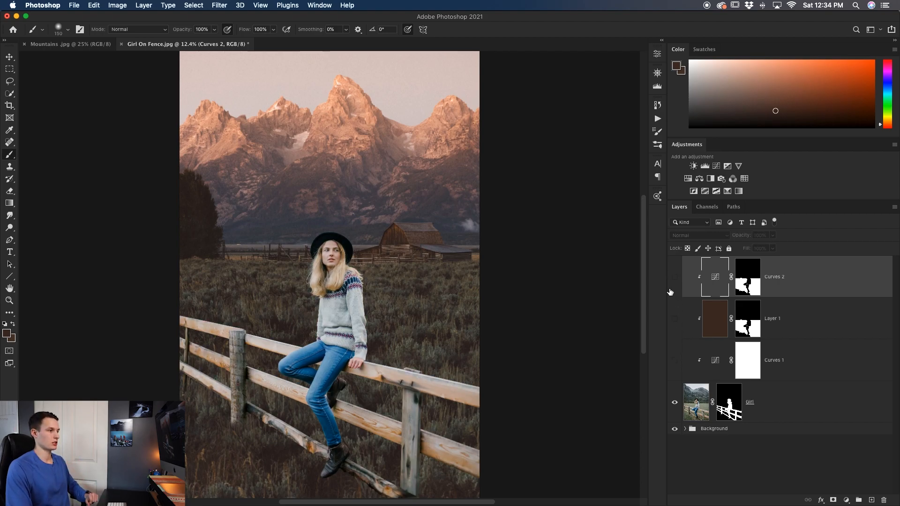
left_click_drag(677, 363, 675, 278)
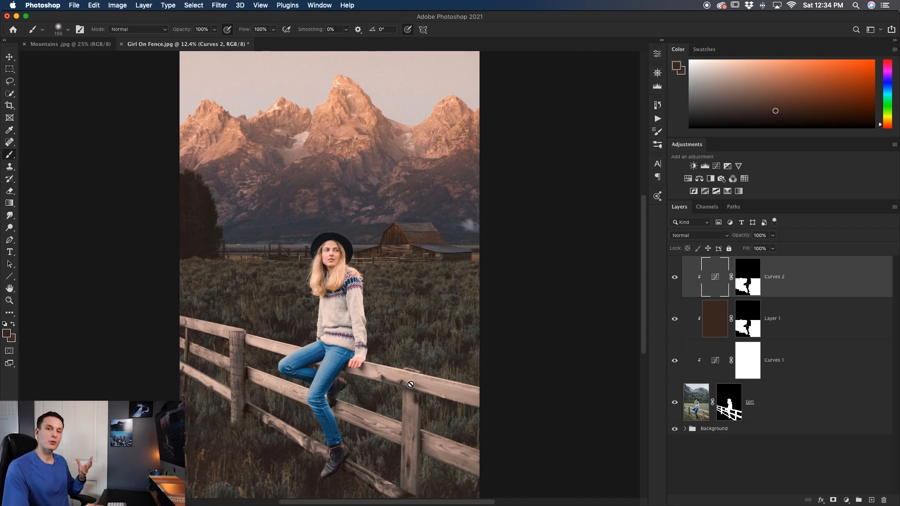
Step: Group the Girl layer with its three clipped layers and name the group Girl Cutout
scroll(410, 385, "right", 1)
scroll(358, 356, "left", 1)
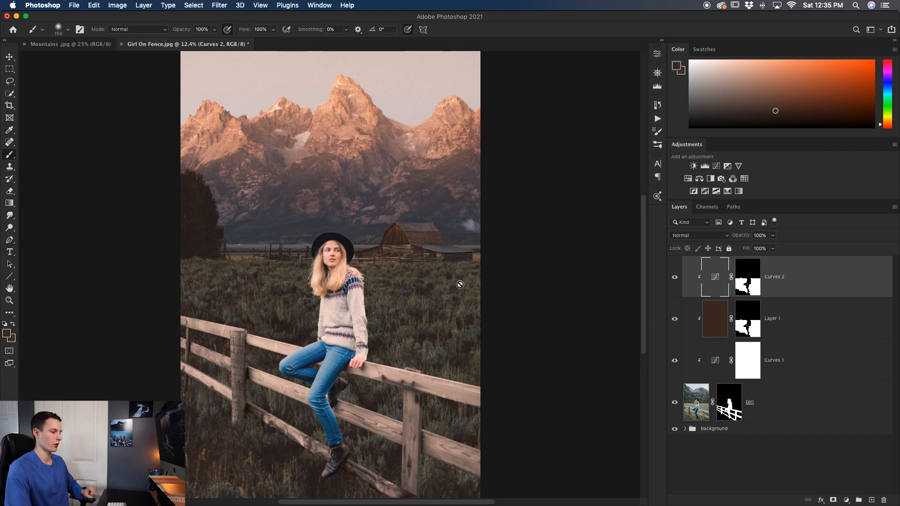
scroll(460, 285, "right", 1)
key("super+minus")
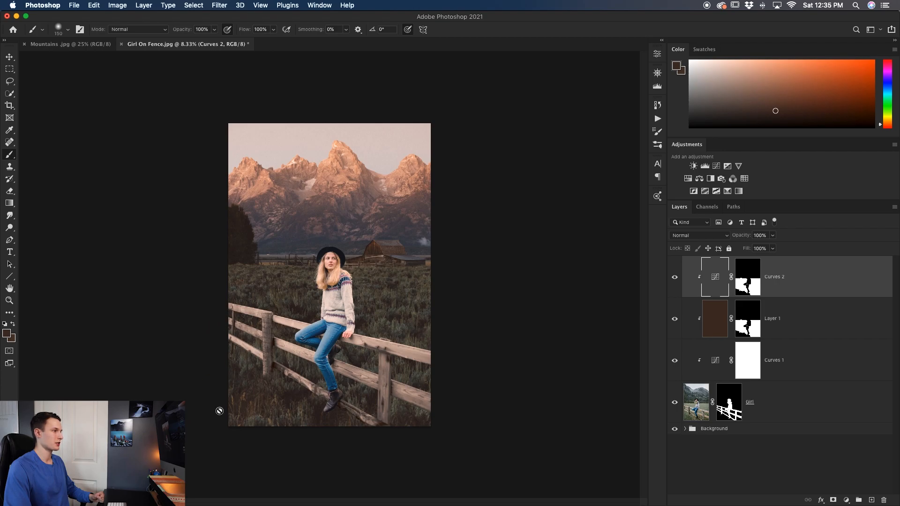
left_click(793, 409, "shift")
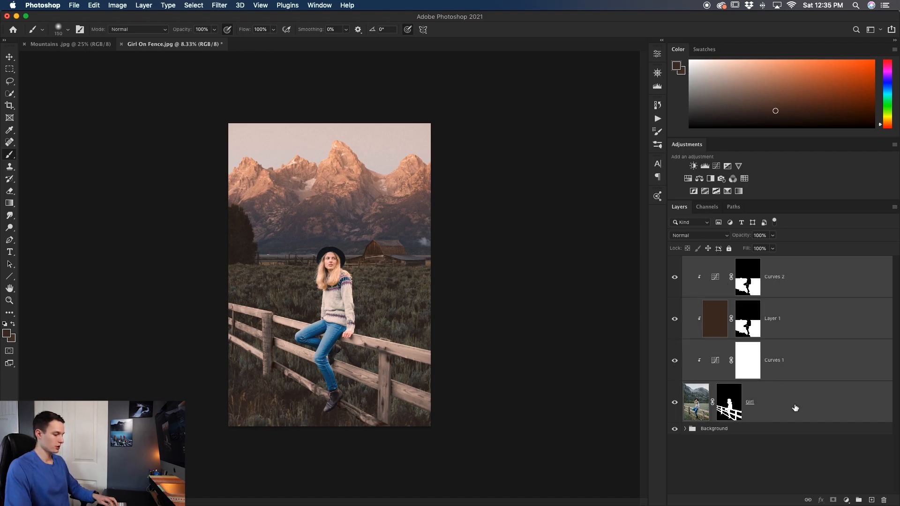
key("super+g")
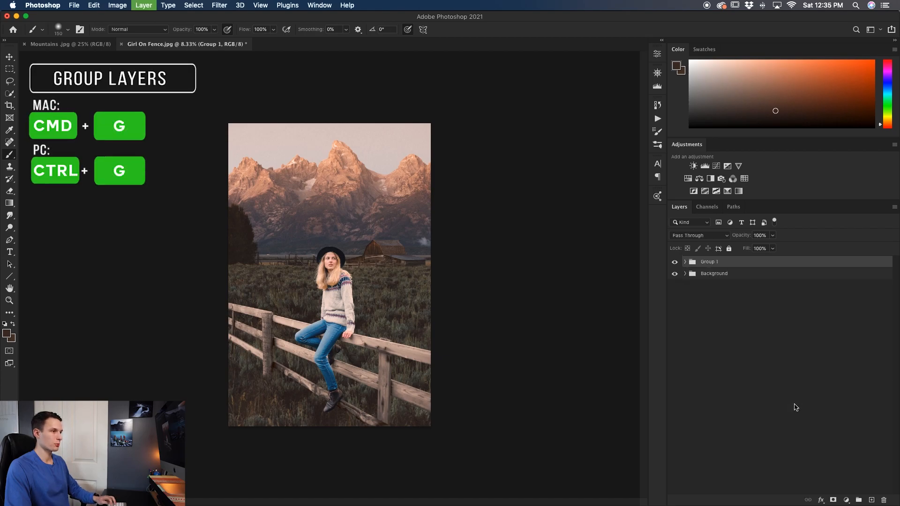
double_click(712, 262)
type("Girl")
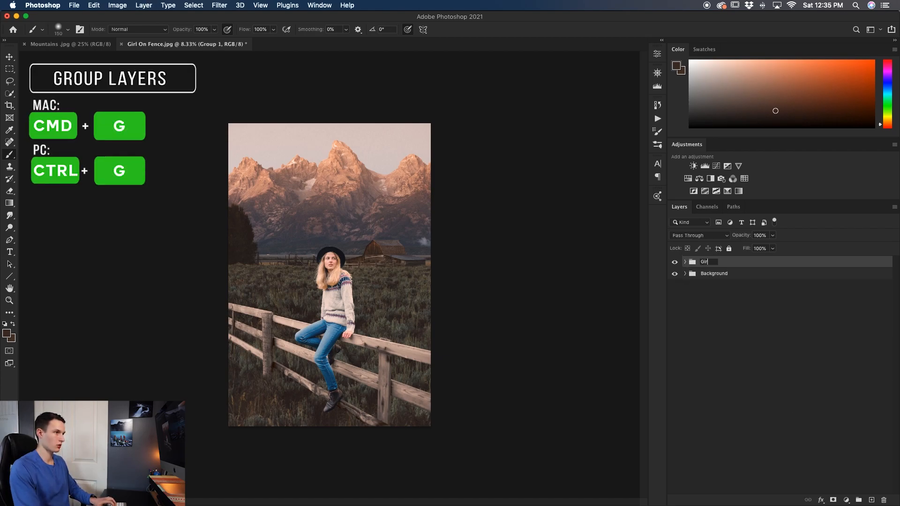
type(" Cutout")
key("Return")
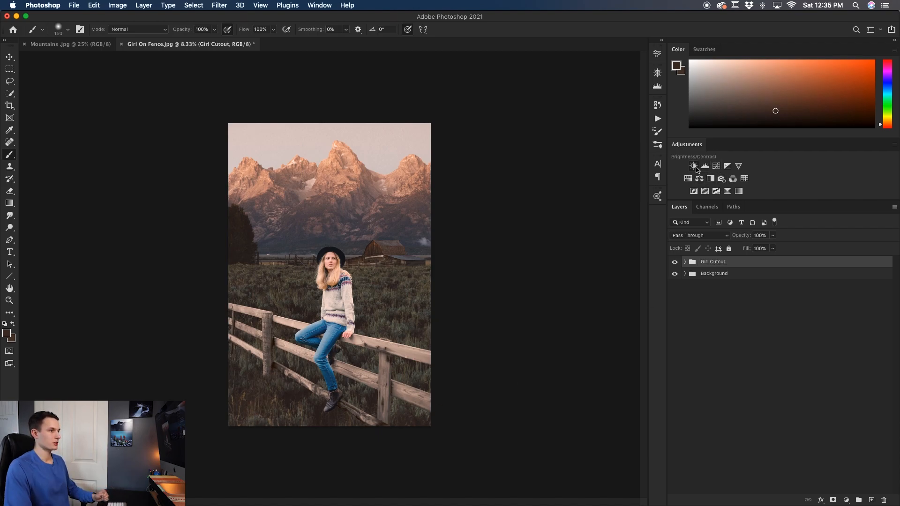
Step: Add a Brightness/Contrast adjustment layer above the Girl Cutout group with brightness at -45
left_click(694, 167)
left_click_drag(577, 108, 564, 108)
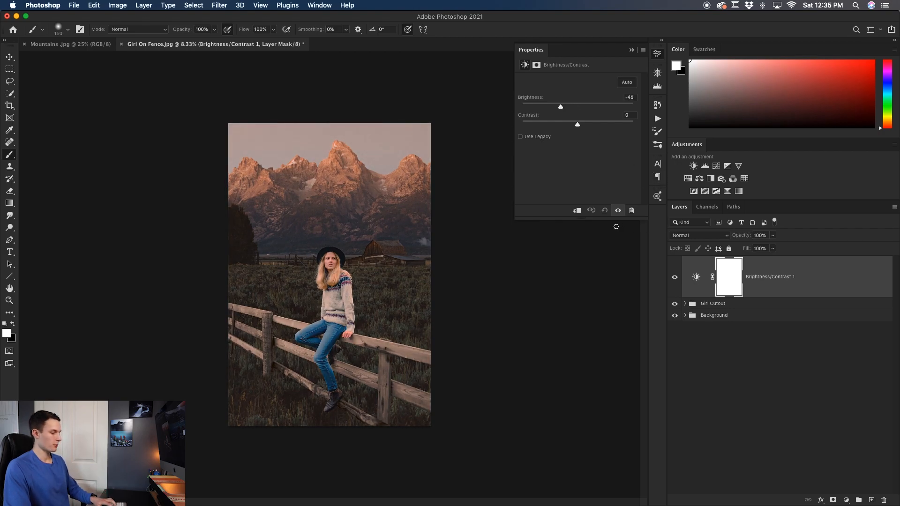
Step: Invert the Brightness/Contrast mask and draw a white Foreground to Transparent gradient diagonally inward from the image's lower-left corner
key("g")
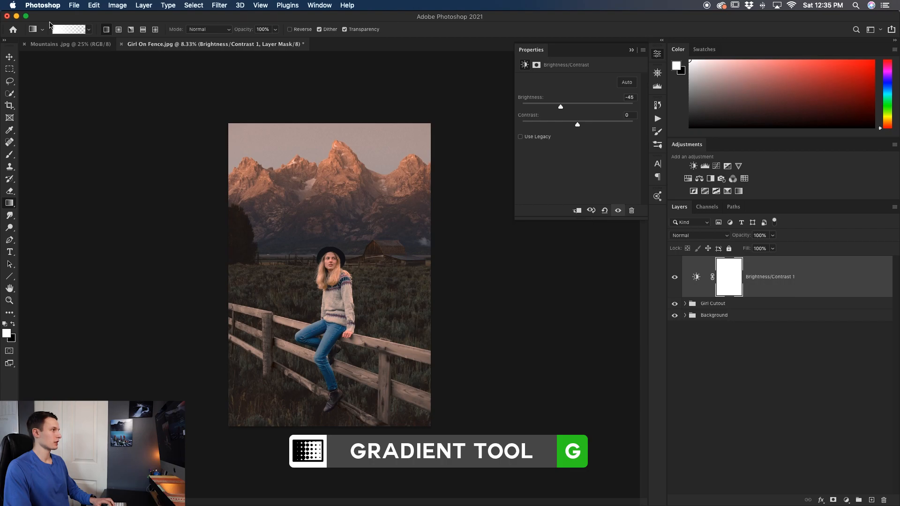
left_click(73, 32)
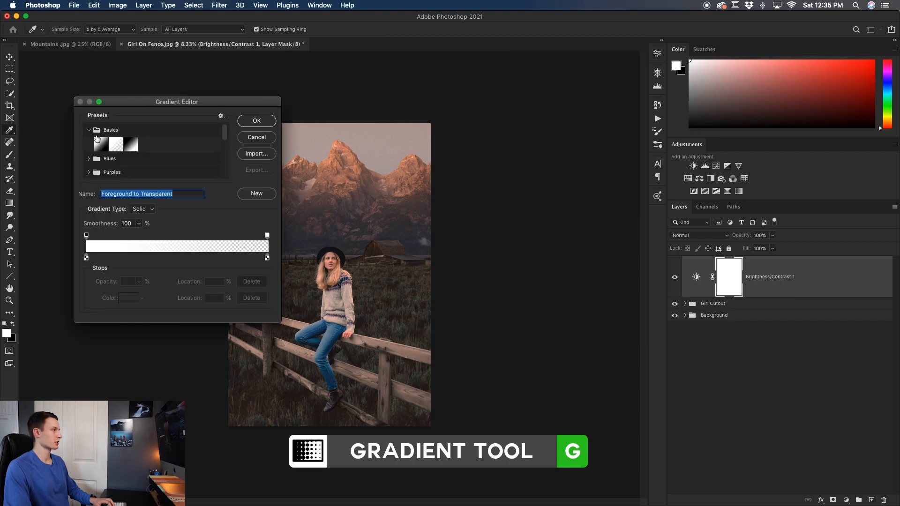
key("Return")
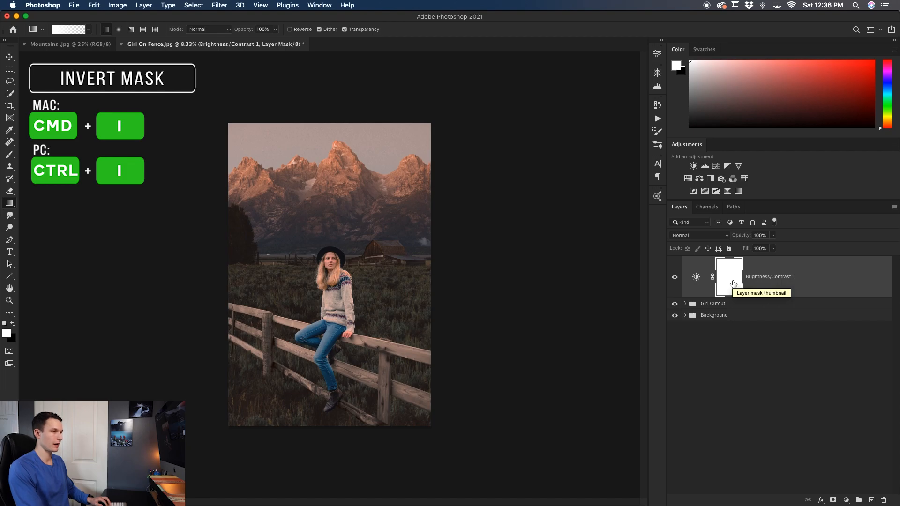
key("super+i")
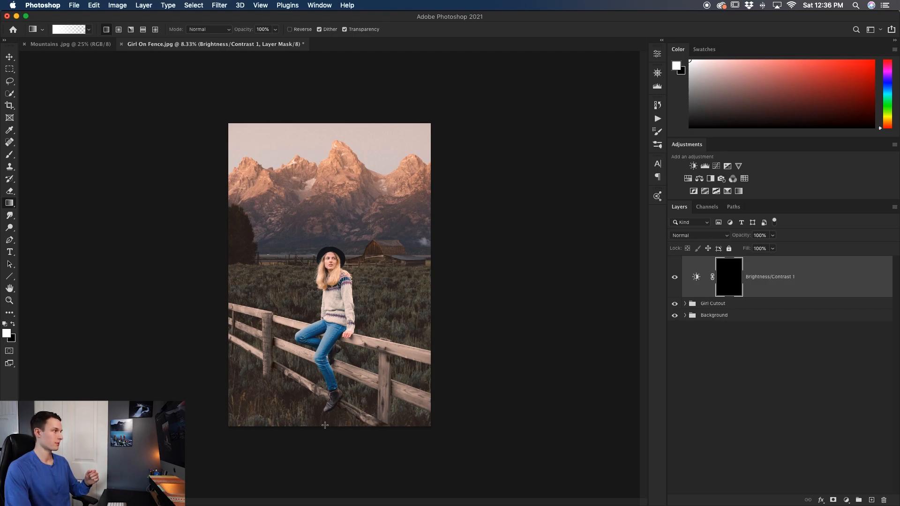
left_click_drag(271, 396, 307, 331)
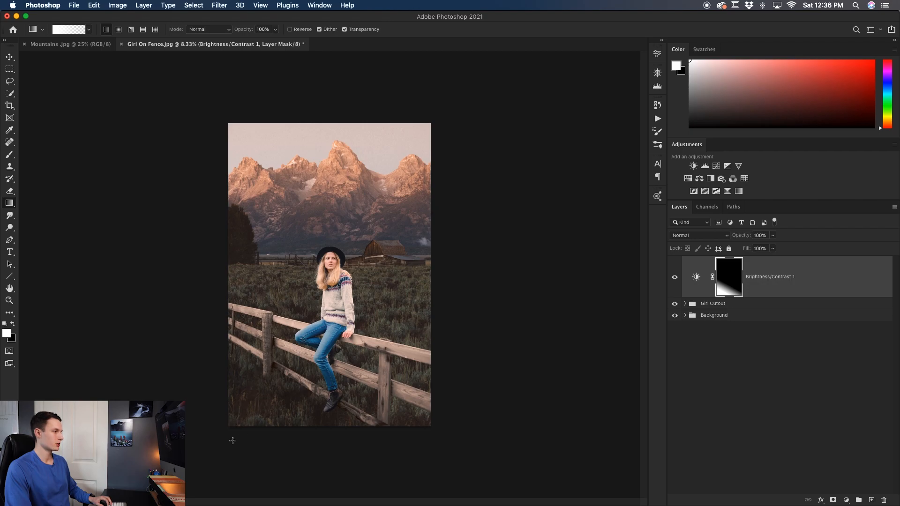
Step: Set the Brightness/Contrast layer's brightness to -18 and compare the image with and without it
double_click(695, 277)
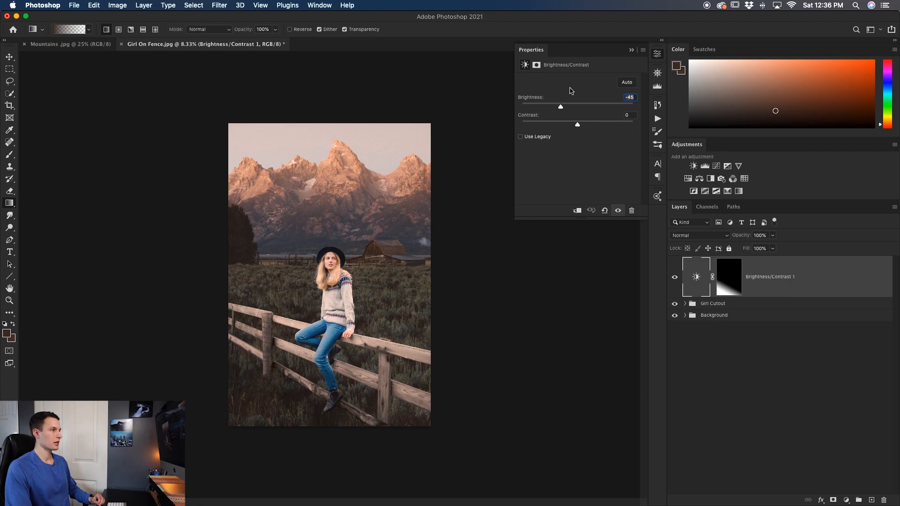
left_click_drag(564, 109, 571, 107)
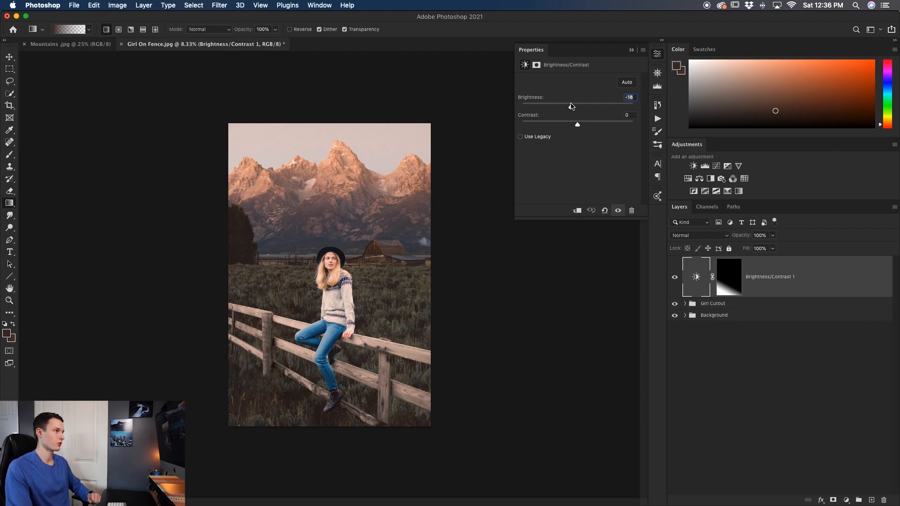
left_click(631, 50)
left_click(672, 278)
left_click(671, 277)
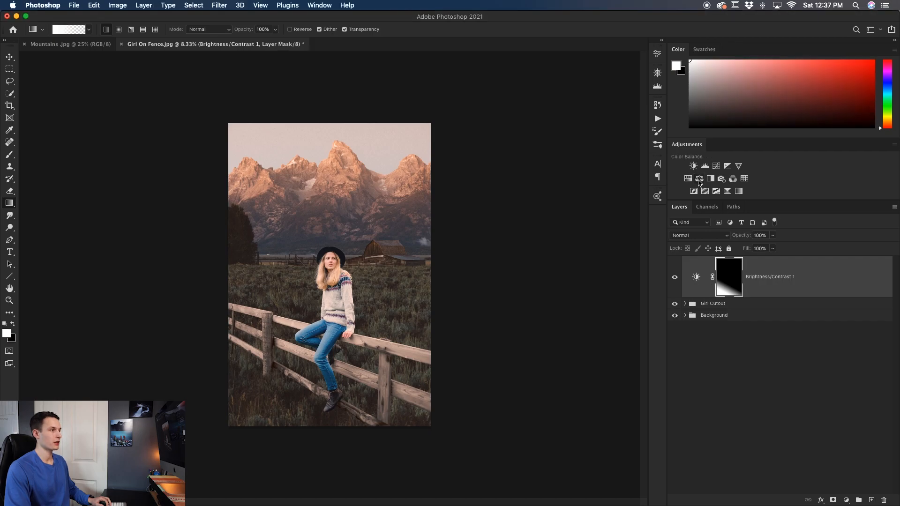
Step: Add a Color Balance adjustment layer above the Brightness/Contrast layer
left_click(699, 179)
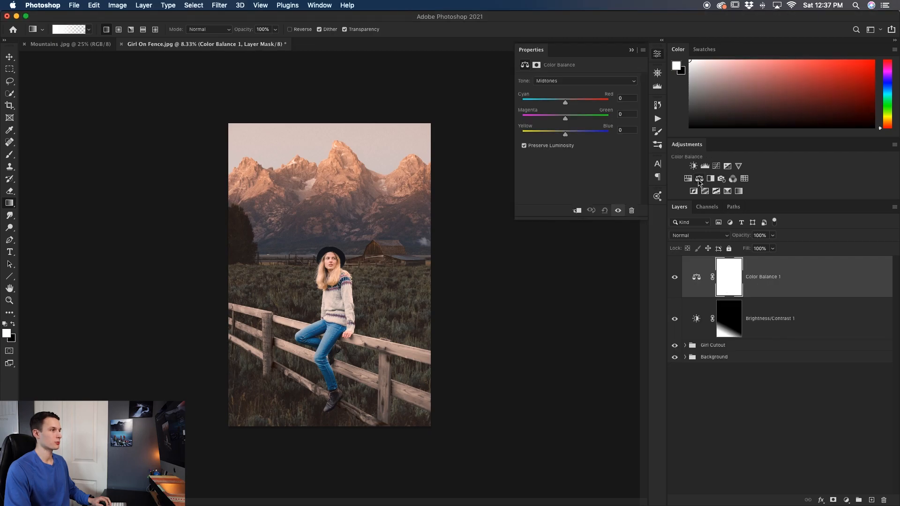
left_click(561, 82)
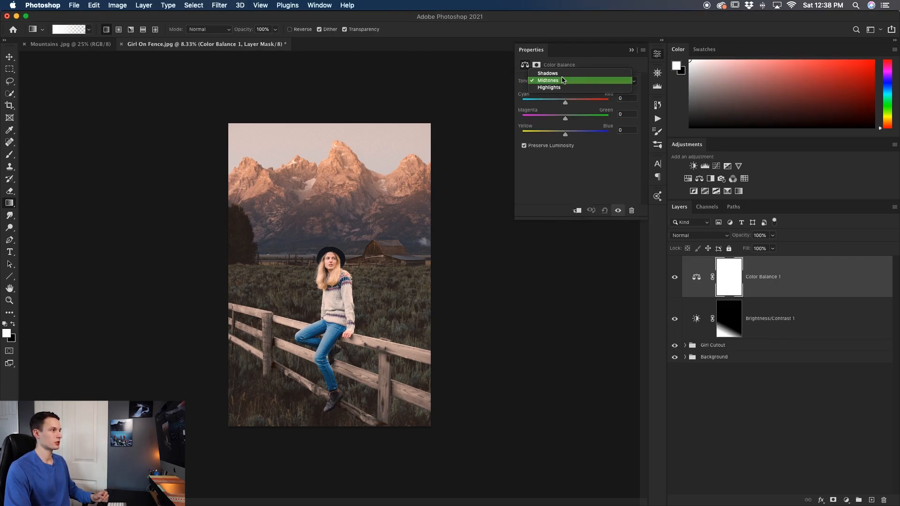
left_click(561, 91)
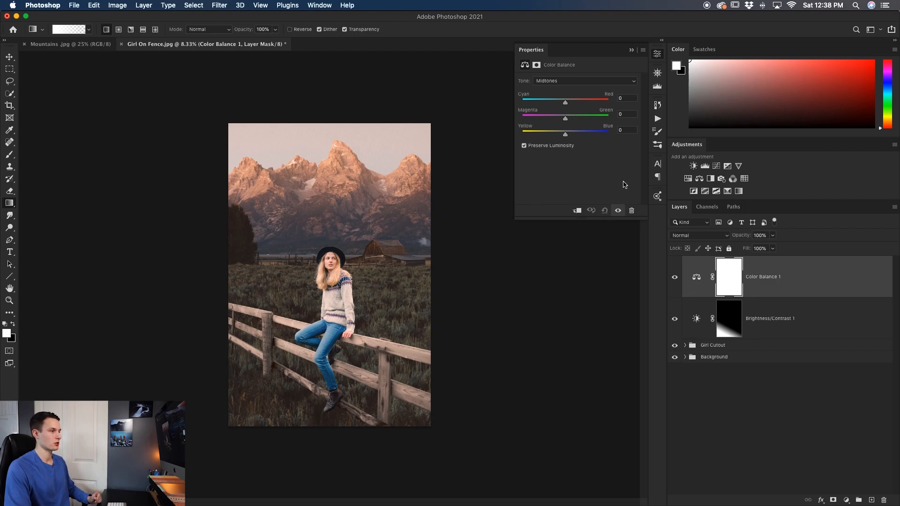
Step: Apply the merged RGB image to the Color Balance layer's mask with Normal blending at 100% opacity
left_click(123, 6)
left_click(170, 149)
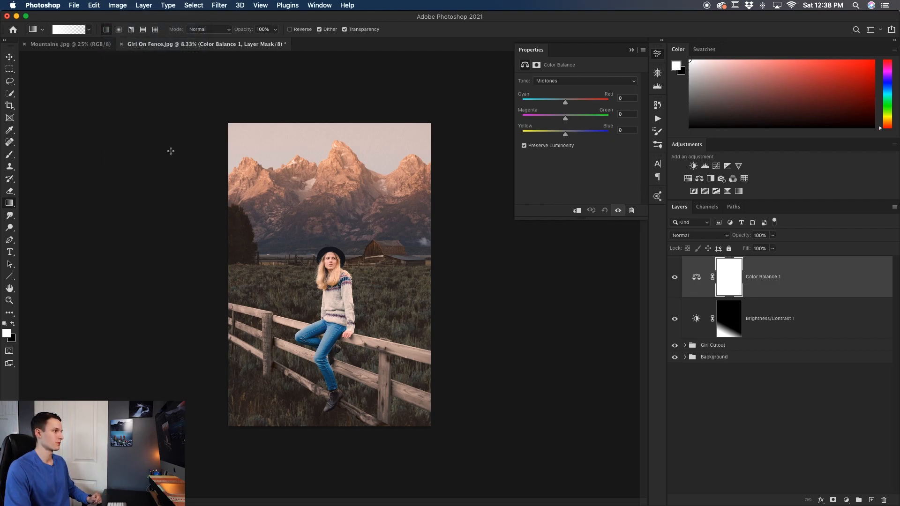
left_click(701, 263)
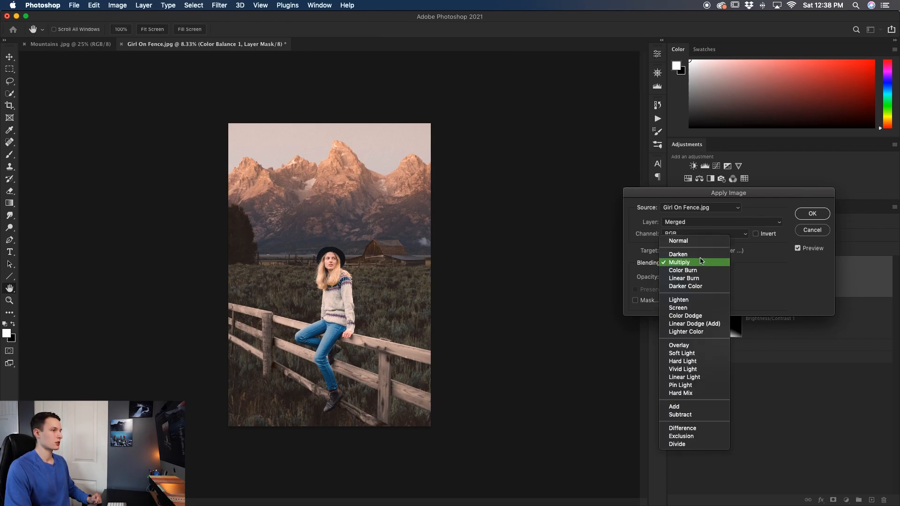
left_click(696, 241)
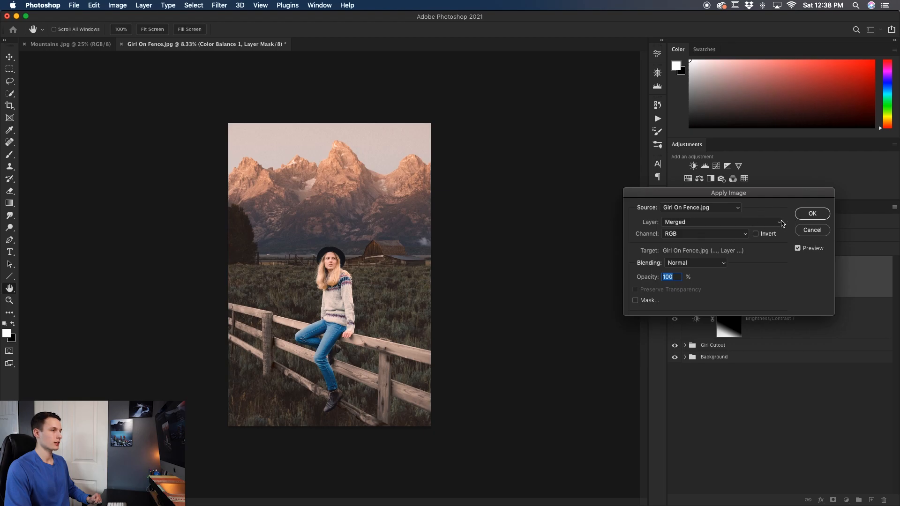
key("Return")
key("g")
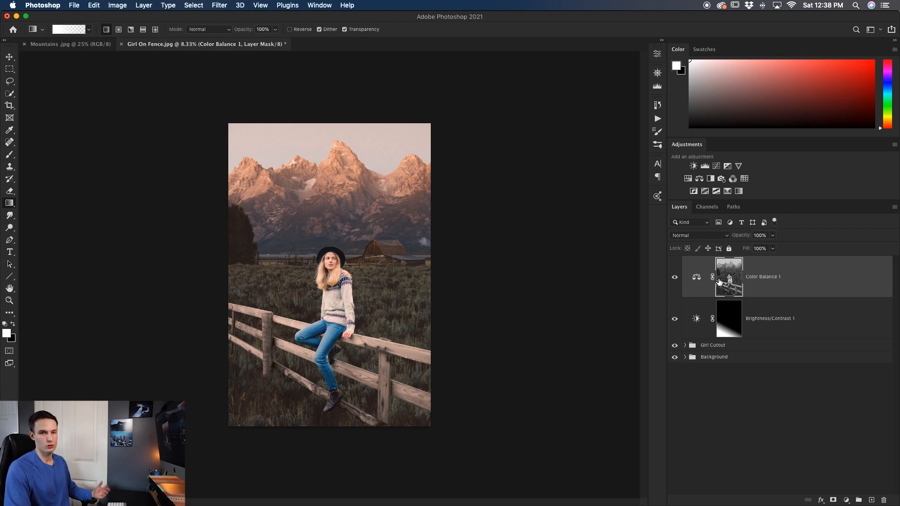
Step: Set the Color Balance midtones to +14 Cyan/Red, -5 Magenta/Green and +14 Yellow/Blue
double_click(696, 278)
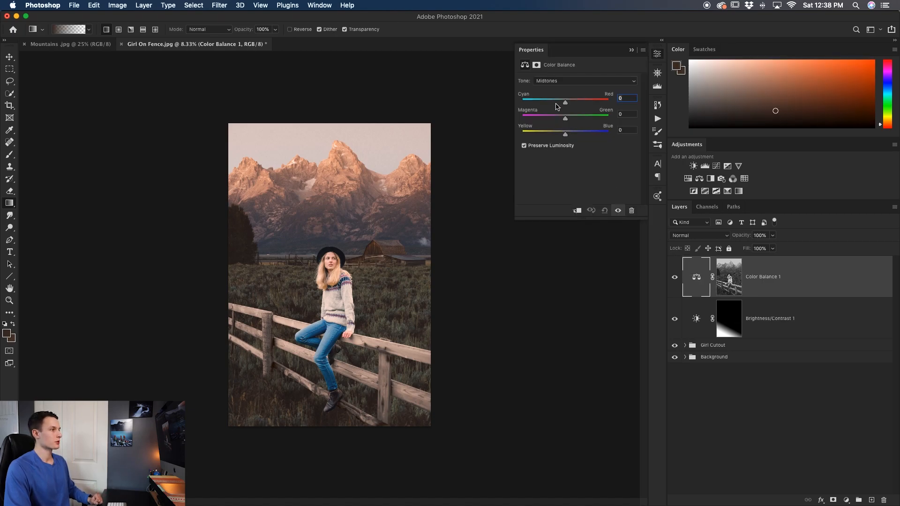
left_click_drag(566, 135, 571, 136)
left_click_drag(566, 101, 567, 120)
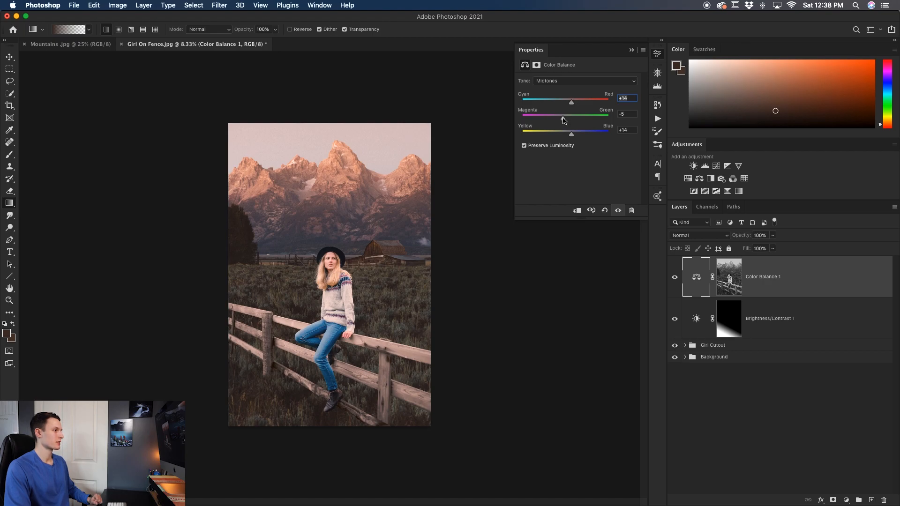
Step: Shift the Color Balance shadows slightly toward red, with Magenta/Green at +2 and Yellow/Blue at +3
left_click(563, 82)
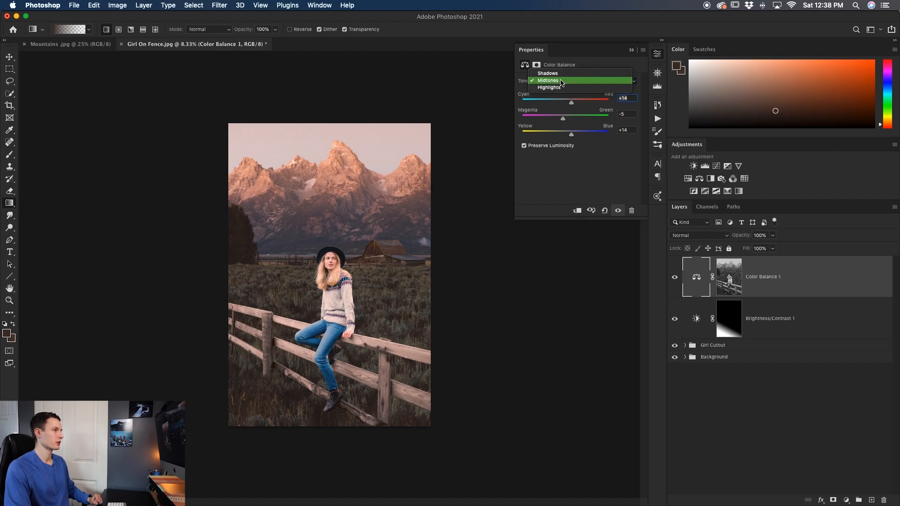
left_click(562, 74)
left_click_drag(568, 135, 558, 134)
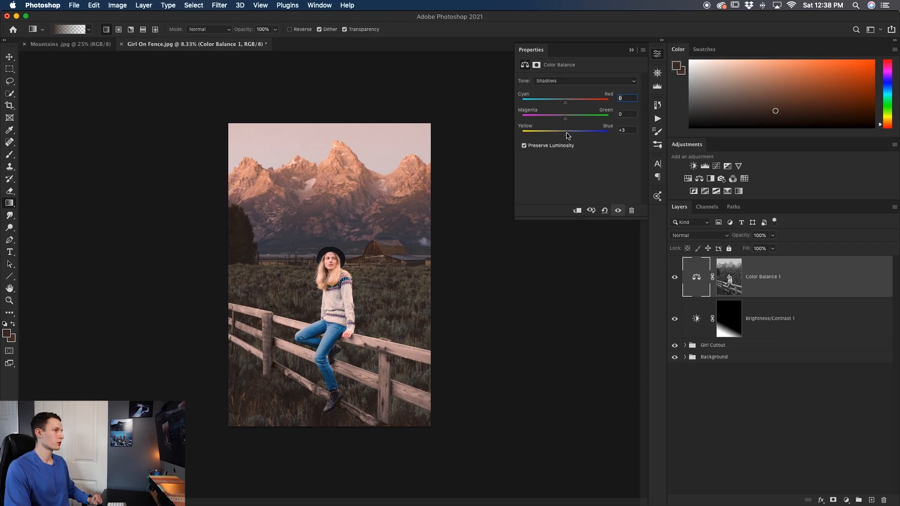
left_click_drag(567, 104, 564, 119)
Step: Warm the Color Balance highlights by shifting Yellow/Blue toward yellow to about -13
left_click(563, 82)
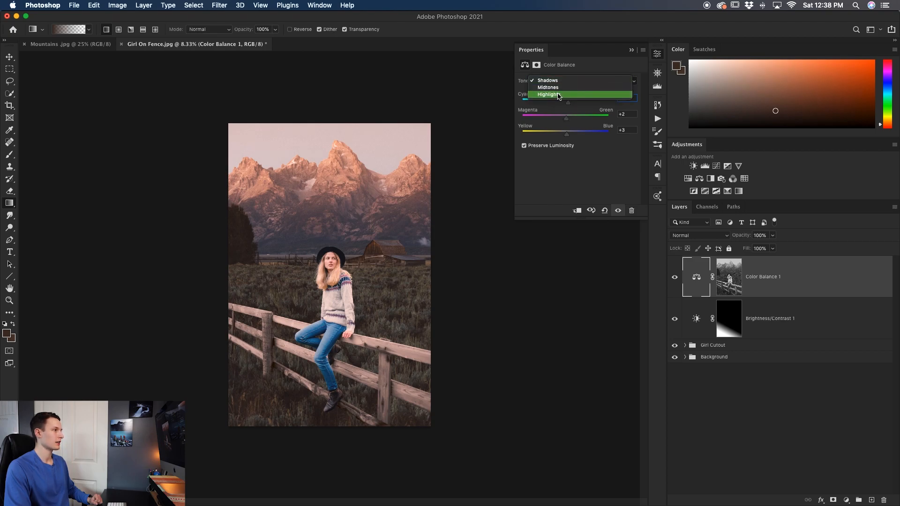
left_click(562, 97)
left_click_drag(566, 136, 563, 135)
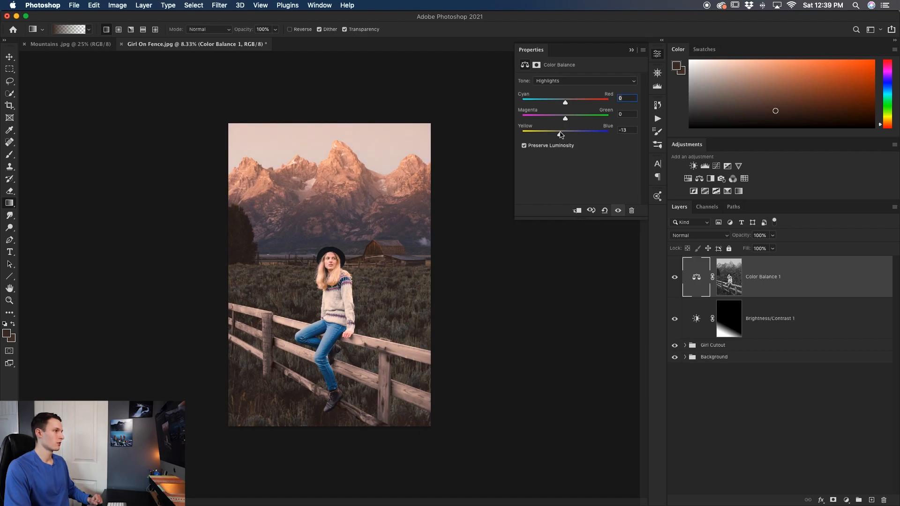
left_click(632, 49)
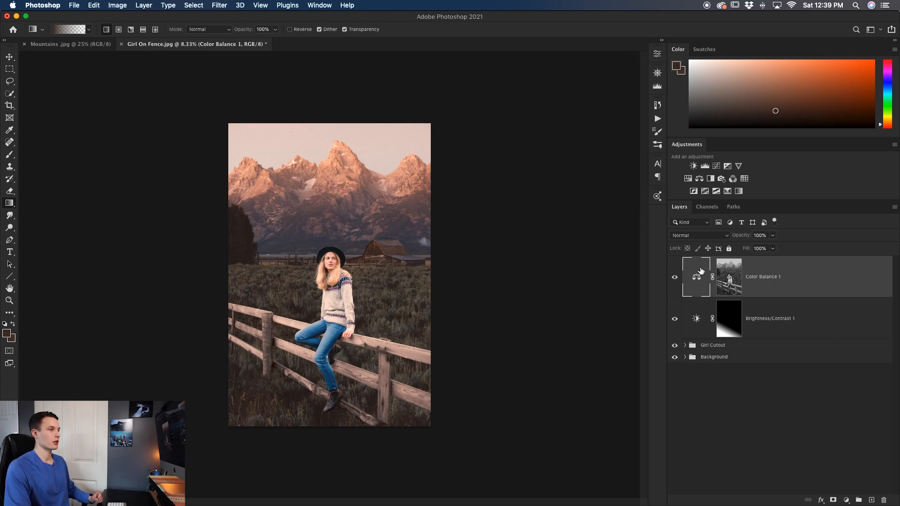
Step: Add a Hue/Saturation adjustment layer on top and set the Reds to hue -7 and saturation +9
left_click(688, 179)
left_click(572, 93)
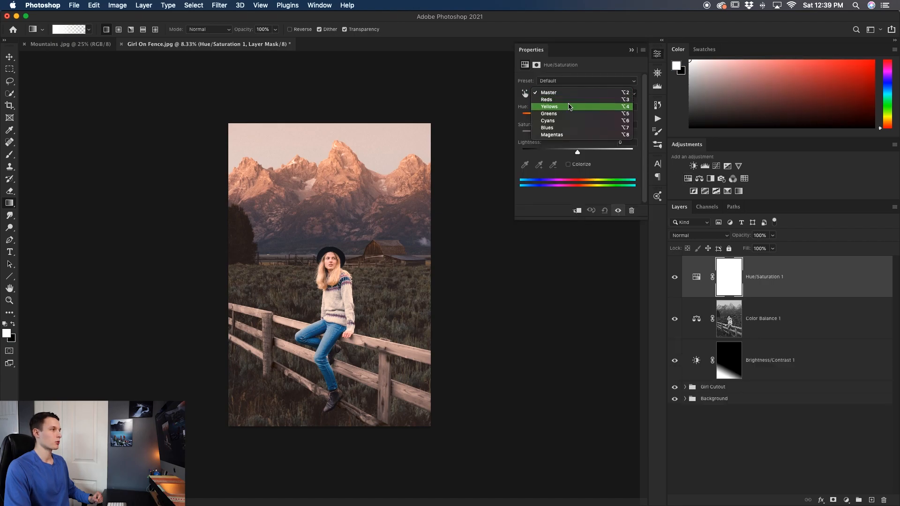
left_click(572, 103)
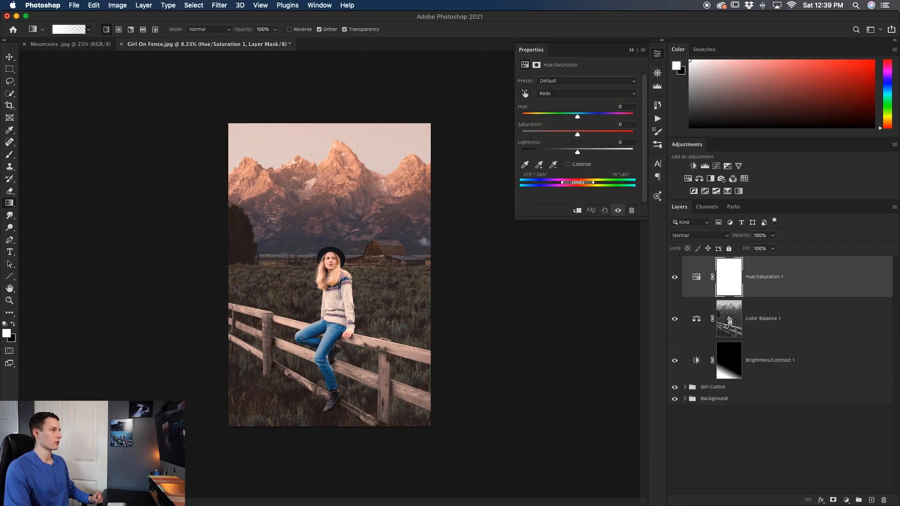
left_click_drag(578, 117, 574, 117)
left_click_drag(579, 132, 582, 135)
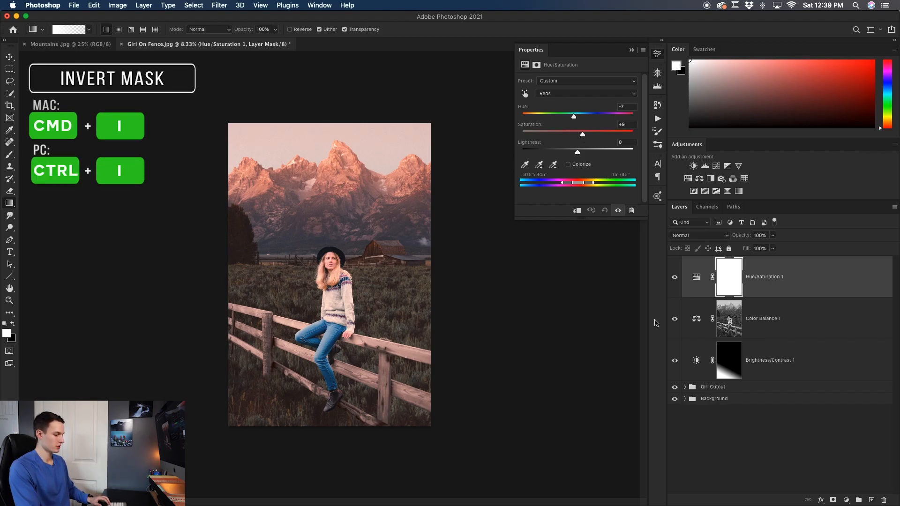
Step: Invert the Hue/Saturation mask and draw white Foreground to Transparent gradients downward over the mountains to reveal the adjustment there
key("super+i")
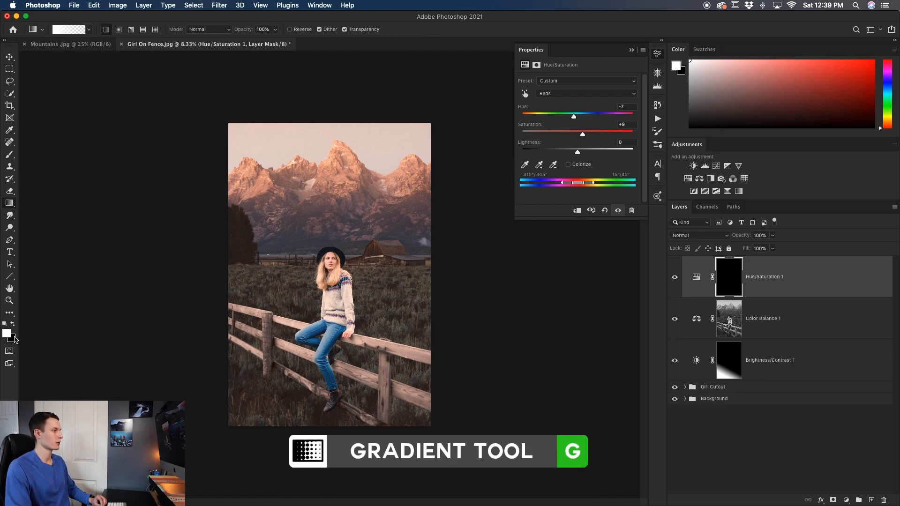
left_click_drag(331, 159, 331, 246)
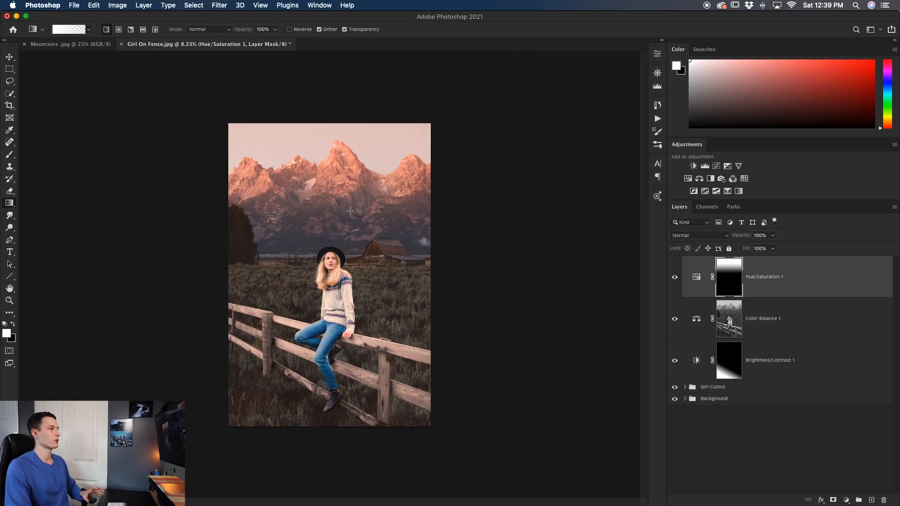
left_click_drag(332, 188, 333, 237)
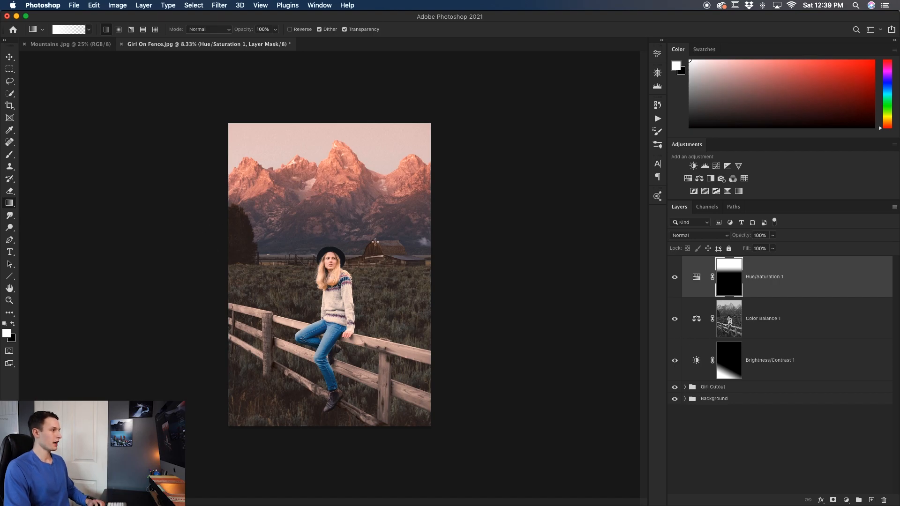
Step: Compare the finished composite with the original photo by toggling the visibility of the topmost Girl On Fence layer
key("super+equal")
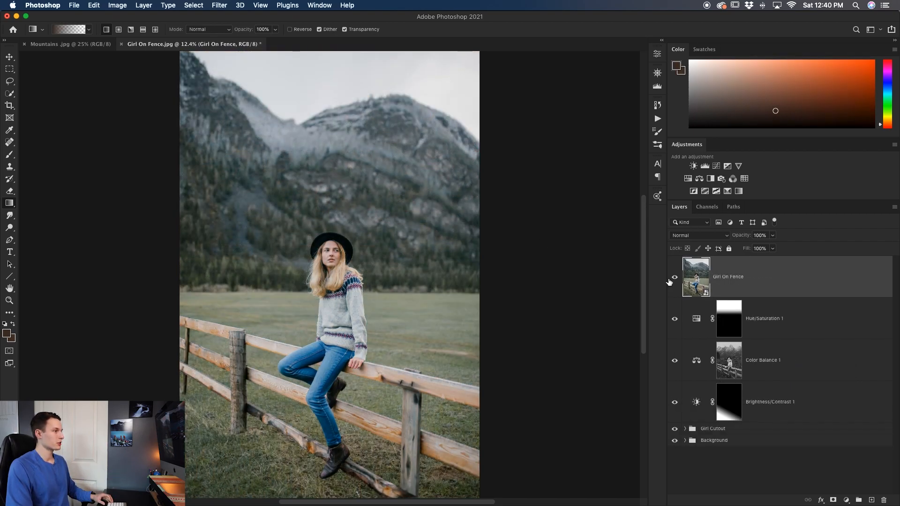
left_click(675, 278)
left_click(675, 280)
left_click(675, 279)
left_click(675, 279)
left_click(675, 279)
left_click(675, 279)
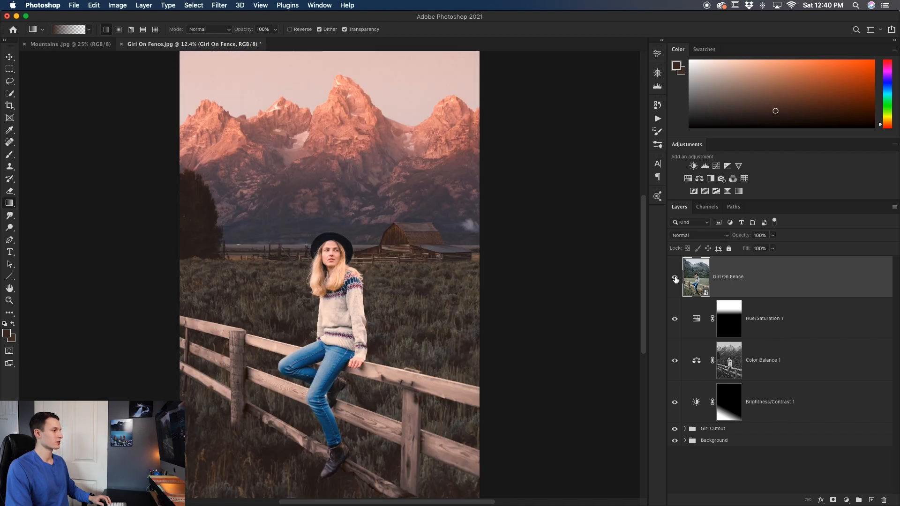
left_click(675, 279)
left_click(675, 279)
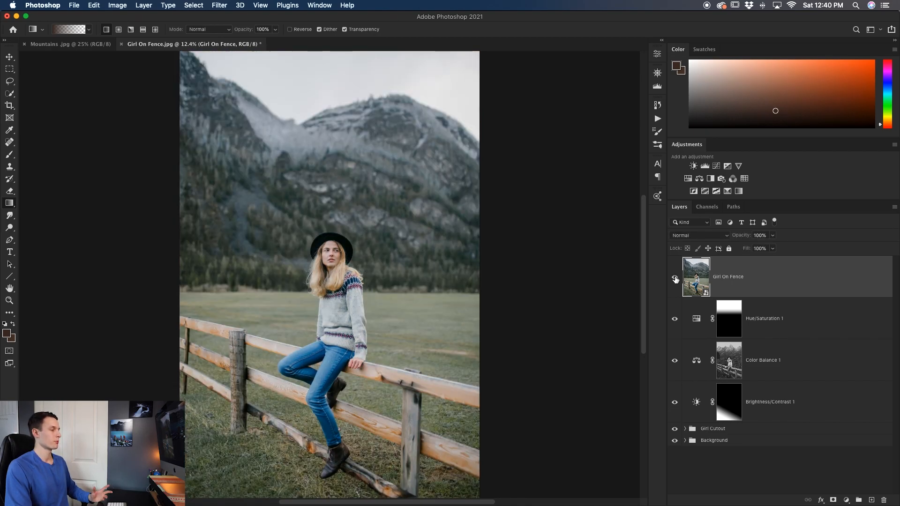
left_click(675, 280)
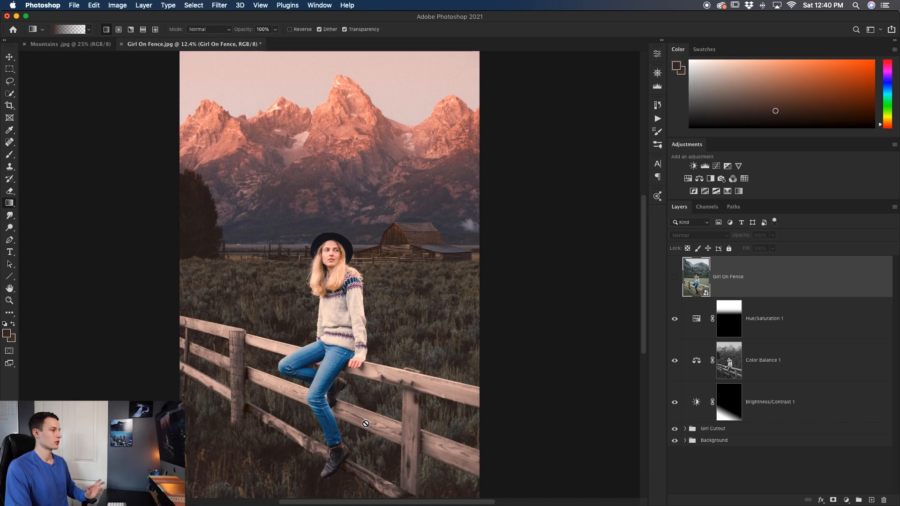
left_click(677, 277)
left_click(679, 278)
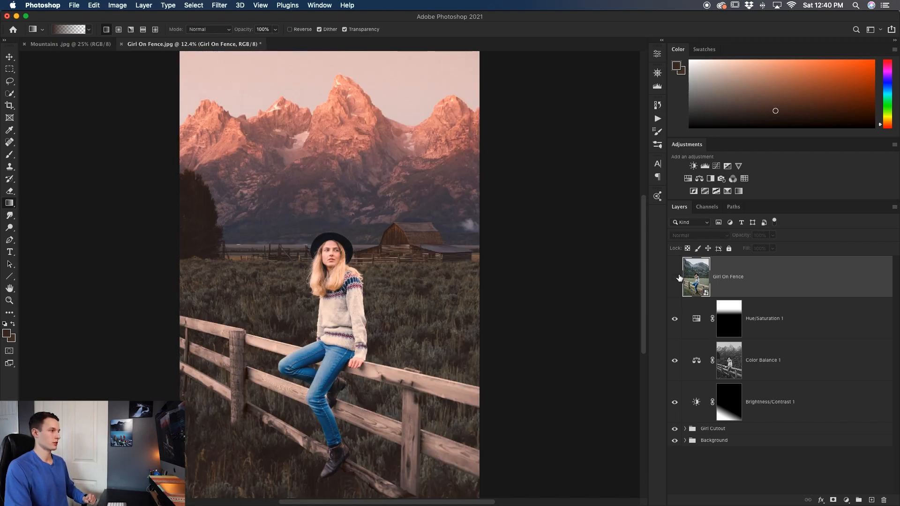